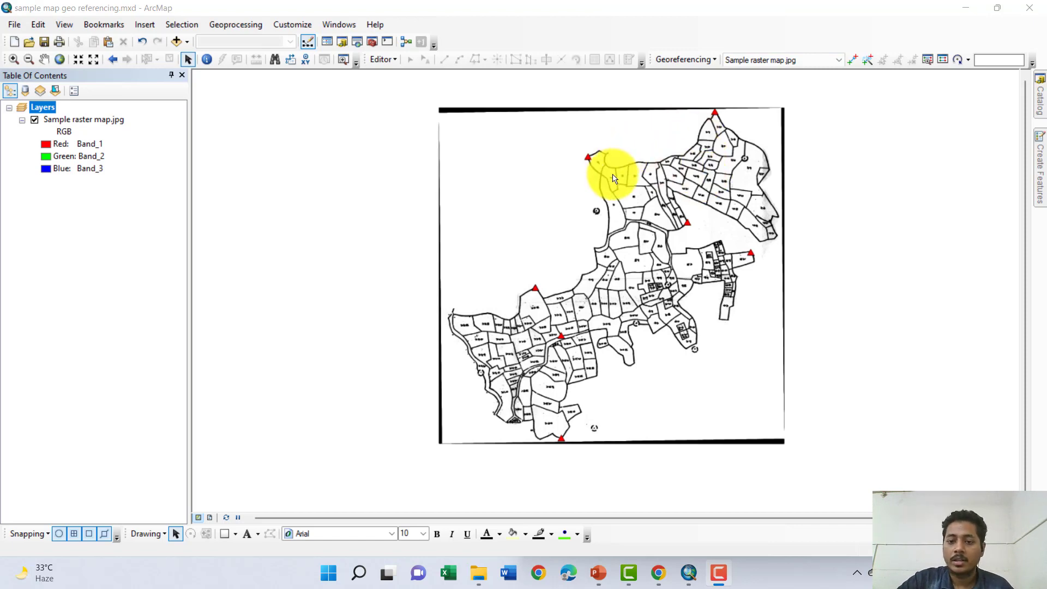
Examine the plot boundaries and red triangle markers across the scanned sample raster map.
{"action": "scroll", "coordinate": [613, 178], "scroll_direction": "up", "scroll_amount": 8}
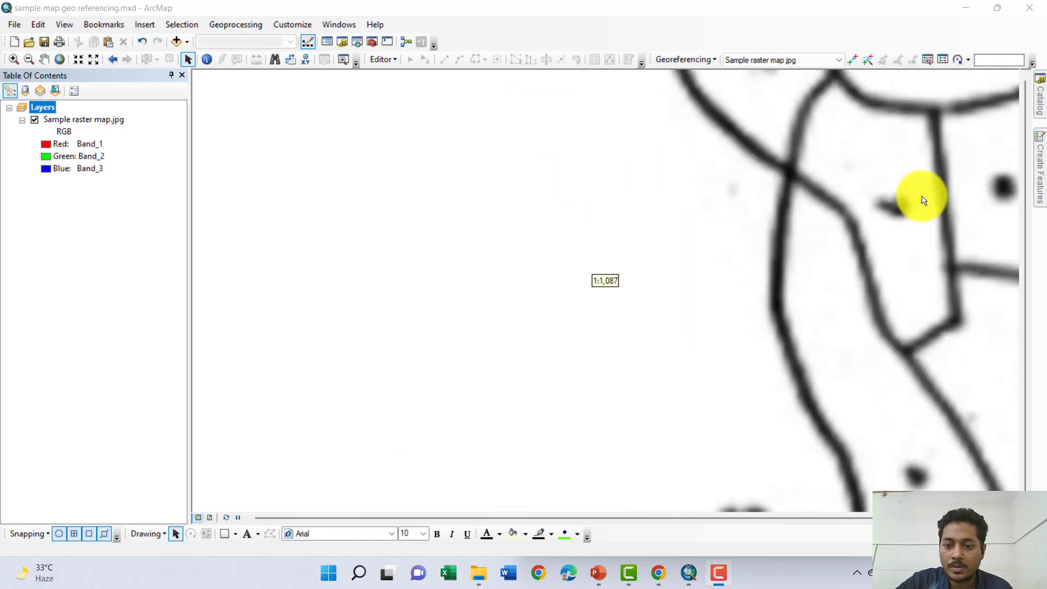
{"action": "scroll", "coordinate": [894, 190], "scroll_direction": "up", "scroll_amount": 3}
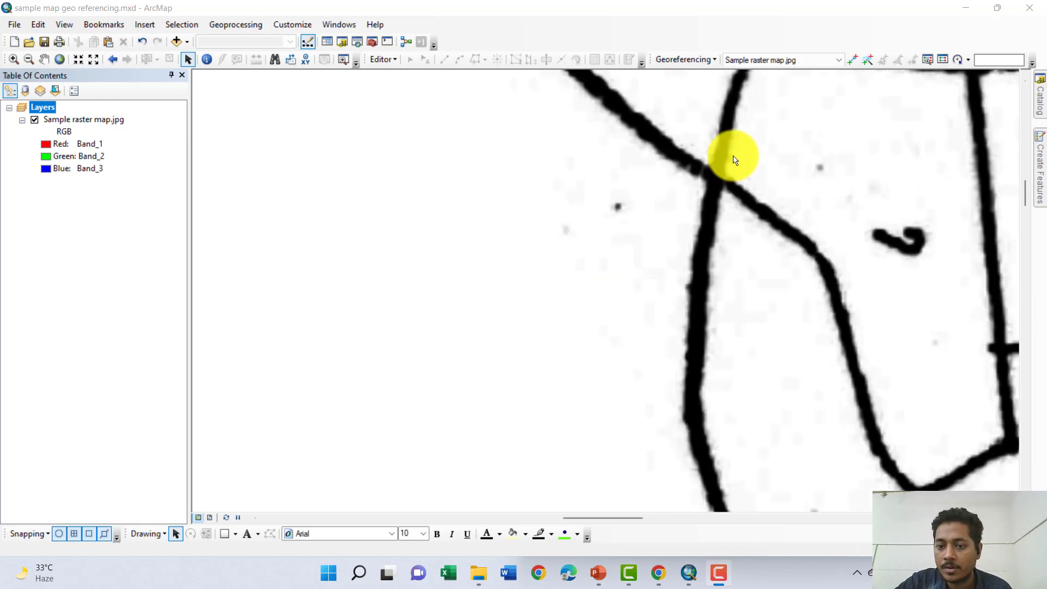
{"action": "scroll", "coordinate": [733, 159], "scroll_direction": "down", "scroll_amount": 5}
{"action": "scroll", "coordinate": [755, 217], "scroll_direction": "up", "scroll_amount": 2}
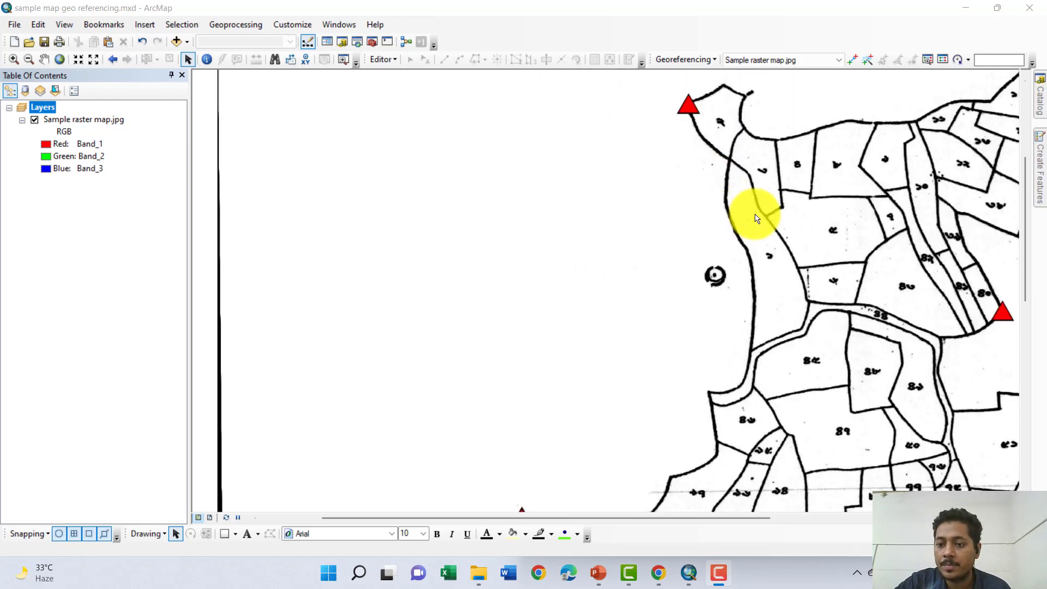
{"action": "left_click_drag", "start_coordinate": [755, 217], "coordinate": [386, 206]}
{"action": "scroll", "coordinate": [392, 210], "scroll_direction": "down", "scroll_amount": 1}
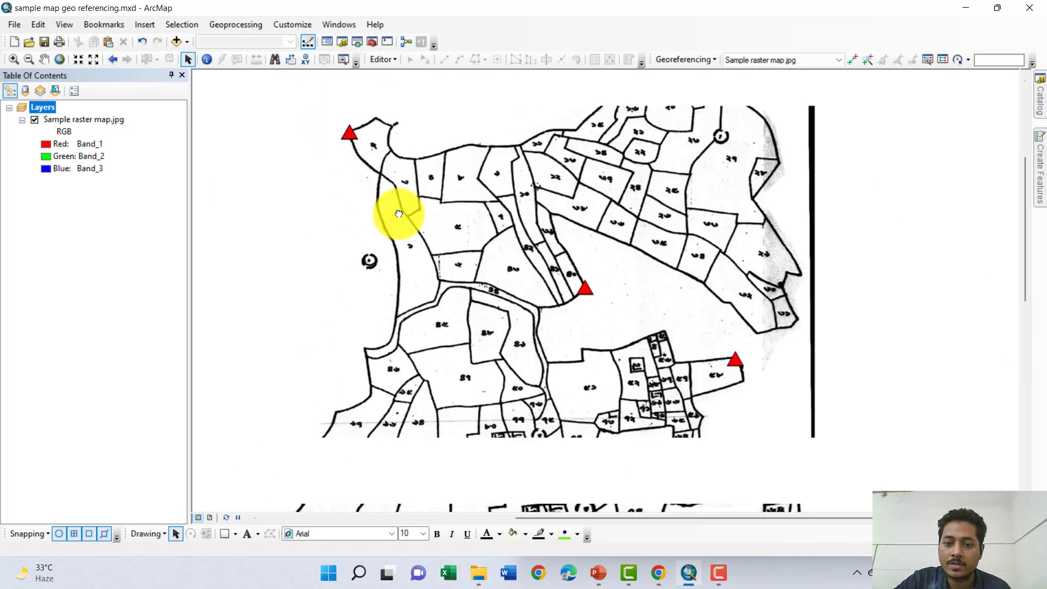
{"action": "scroll", "coordinate": [398, 213], "scroll_direction": "down", "scroll_amount": 1}
{"action": "scroll", "coordinate": [411, 201], "scroll_direction": "down", "scroll_amount": 1}
{"action": "scroll", "coordinate": [428, 158], "scroll_direction": "down", "scroll_amount": 1}
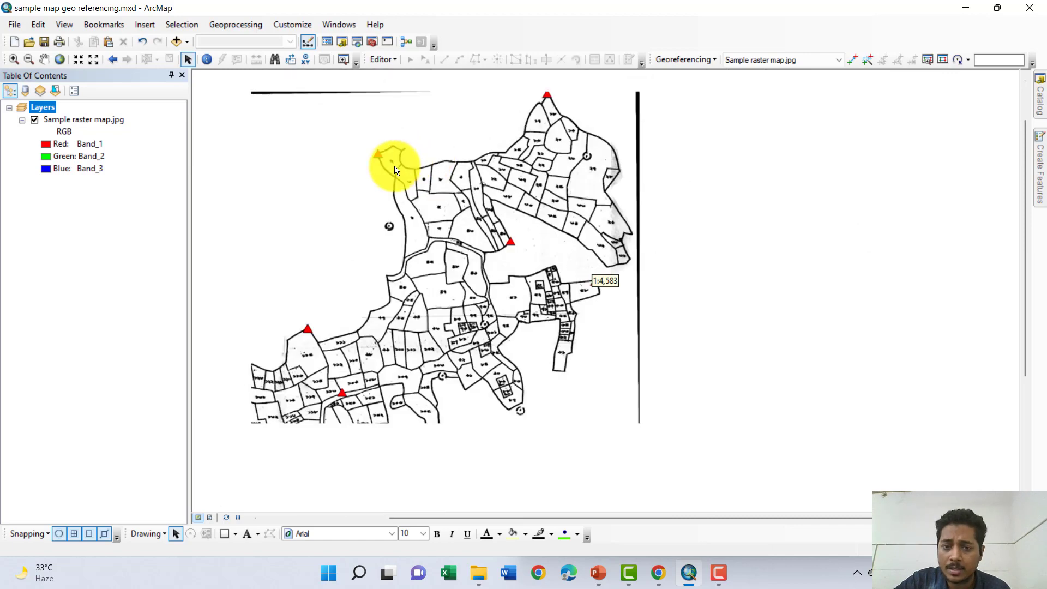
{"action": "scroll", "coordinate": [354, 163], "scroll_direction": "down", "scroll_amount": 3}
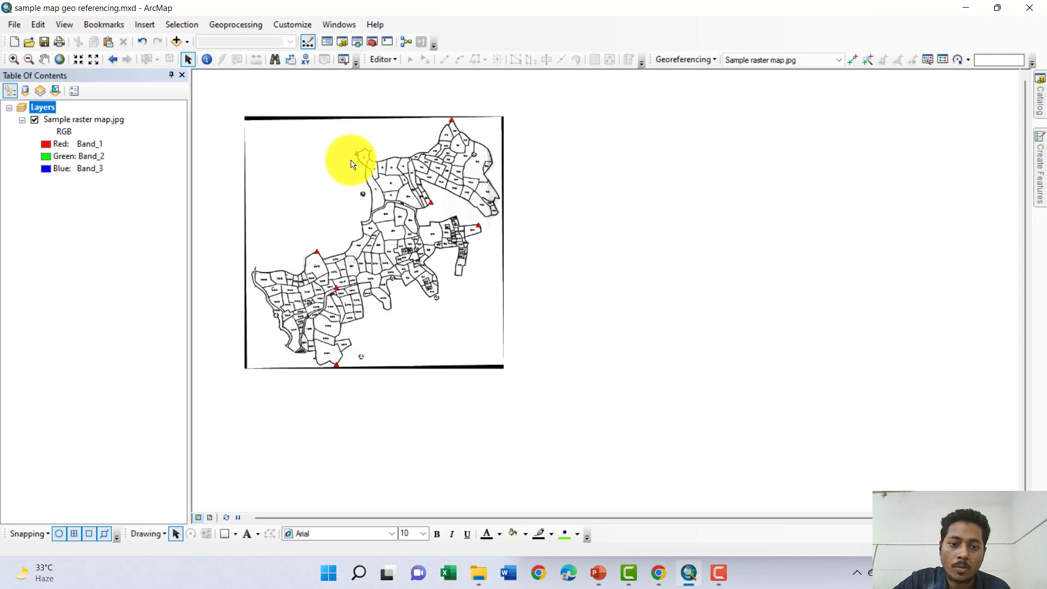
{"action": "scroll", "coordinate": [311, 170], "scroll_direction": "up", "scroll_amount": 1}
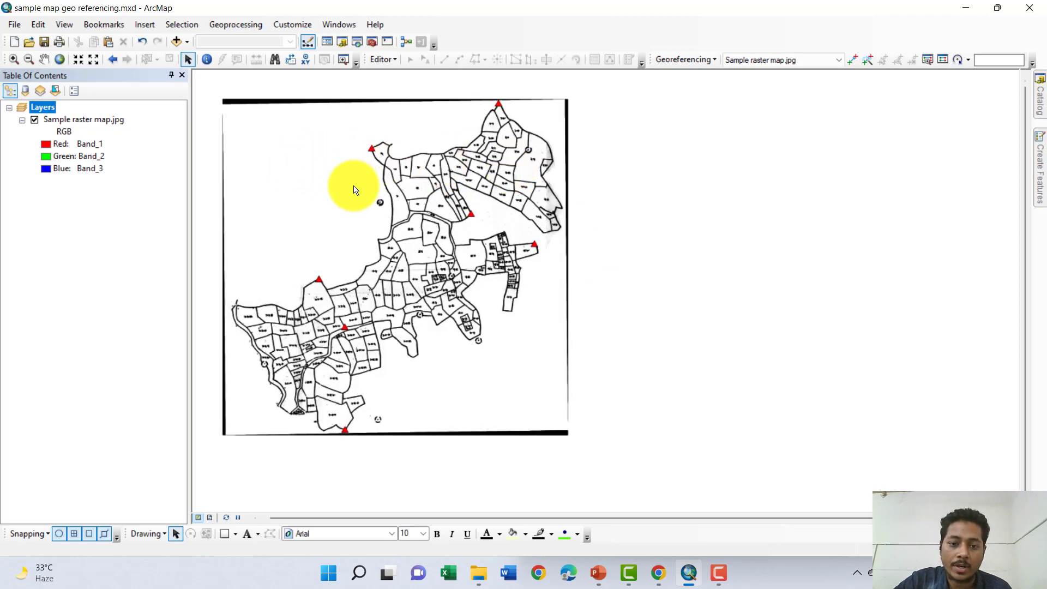
{"action": "scroll", "coordinate": [355, 189], "scroll_direction": "up", "scroll_amount": 1}
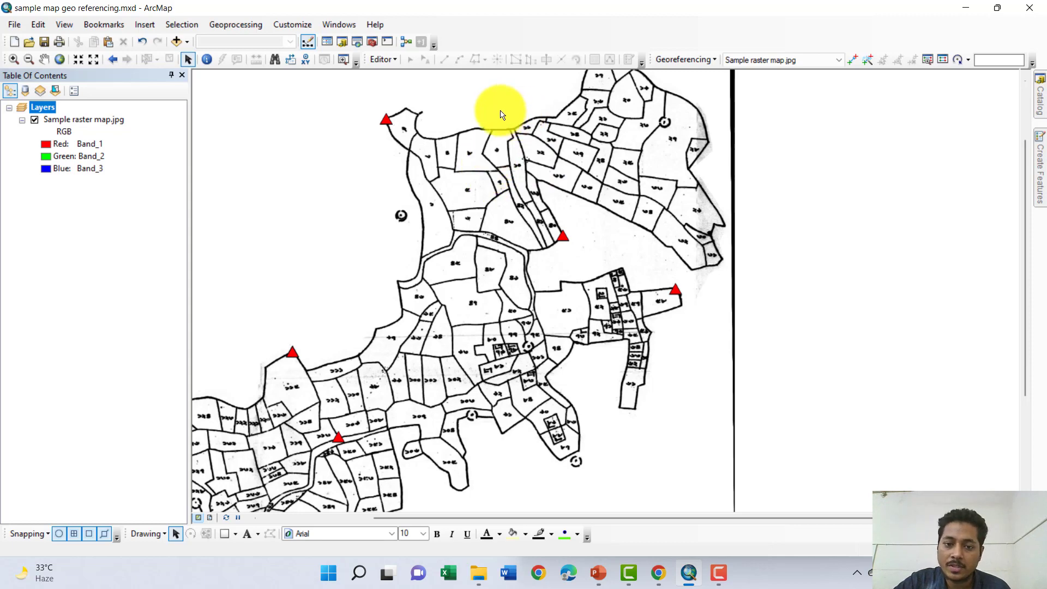
{"action": "left_click_drag", "start_coordinate": [502, 115], "coordinate": [581, 207]}
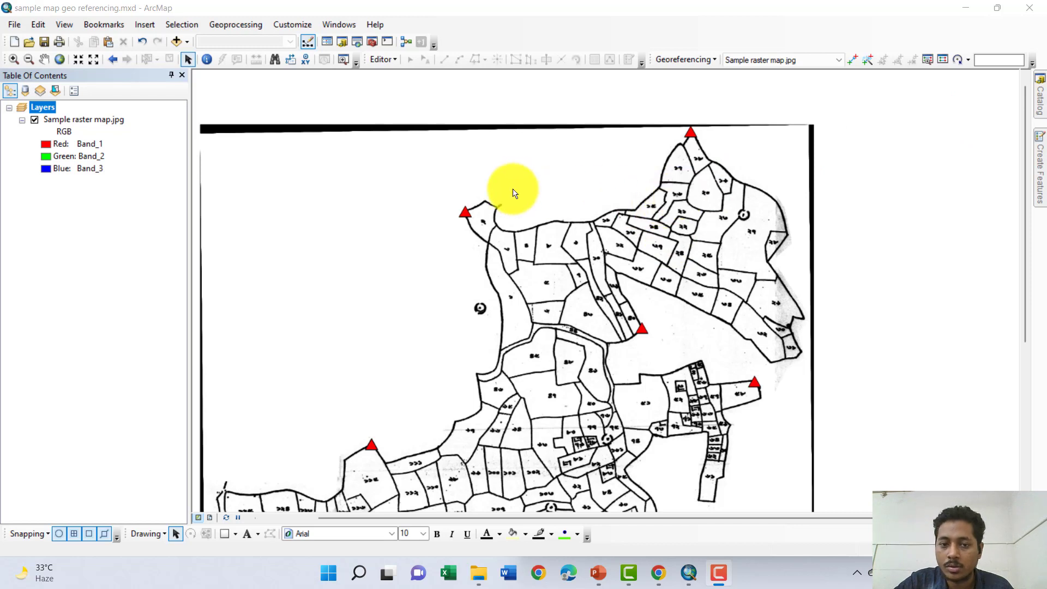
Start a new shapefile in the E:\Tutorial folder, named New_pline with the Polyline feature type.
{"action": "left_click", "coordinate": [1038, 95]}
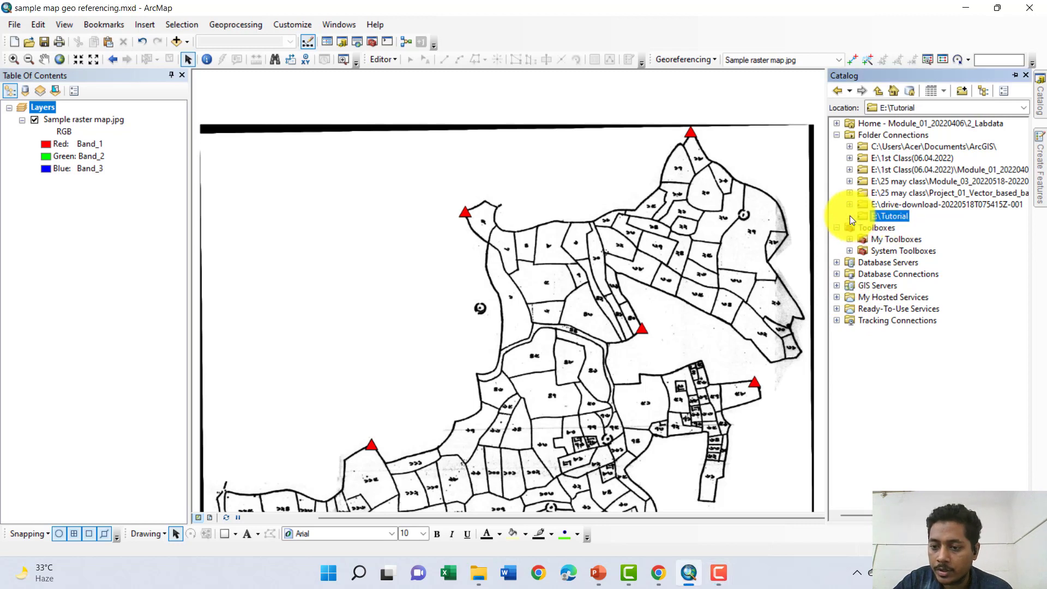
{"action": "right_click", "coordinate": [897, 216]}
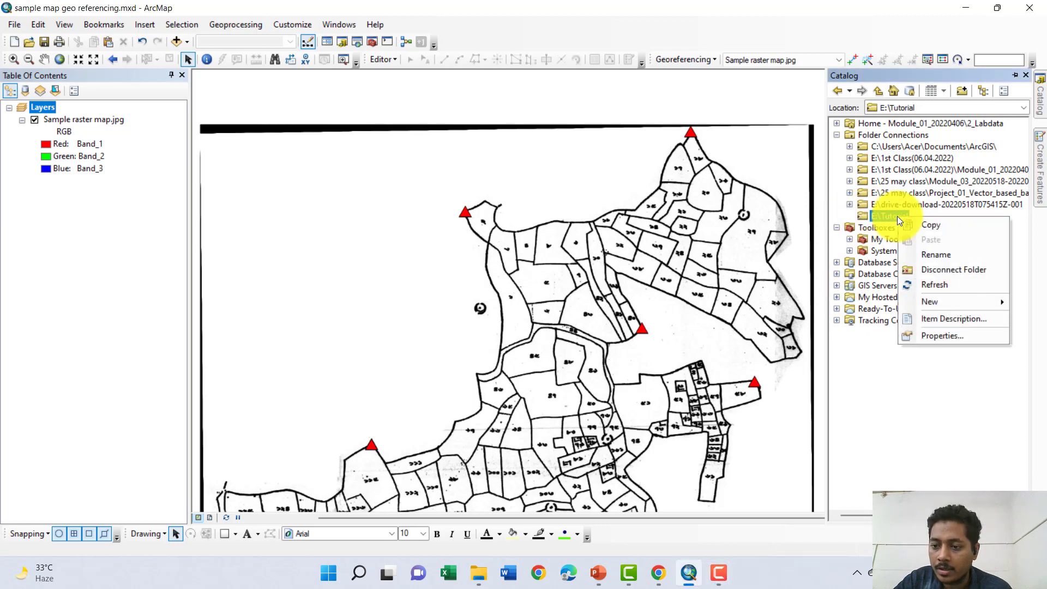
{"action": "mouse_move", "coordinate": [921, 297]}
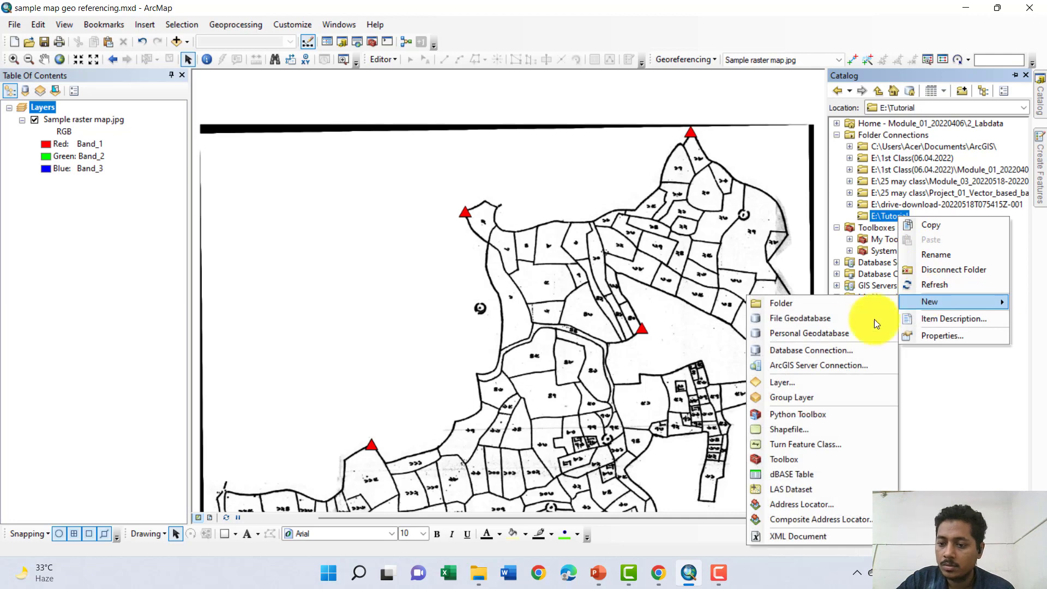
{"action": "left_click", "coordinate": [806, 432]}
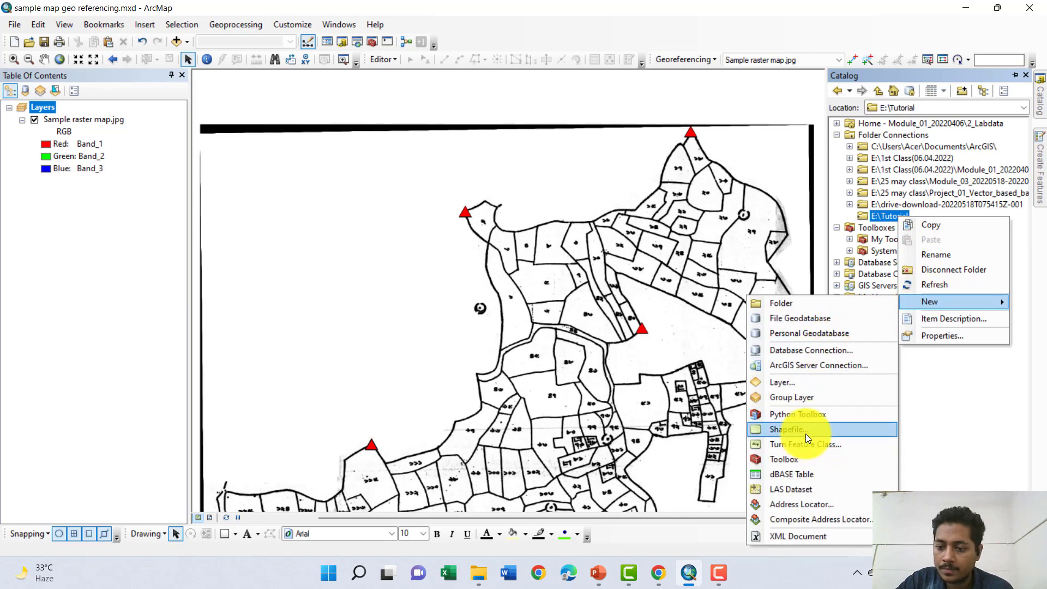
{"action": "left_click", "coordinate": [620, 183]}
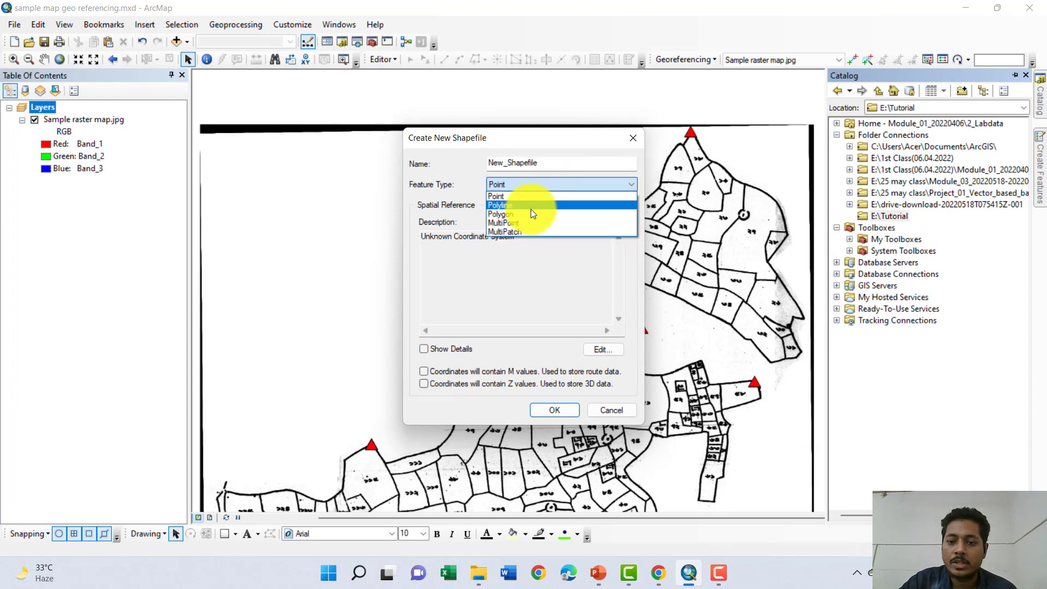
{"action": "left_click", "coordinate": [931, 29]}
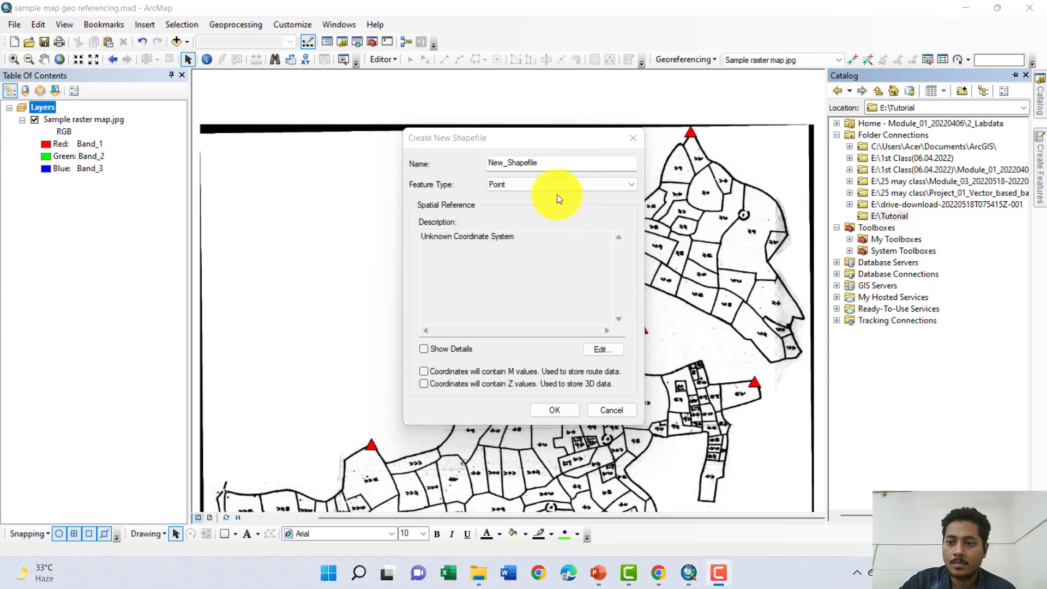
{"action": "left_click", "coordinate": [550, 168]}
{"action": "left_click_drag", "start_coordinate": [549, 165], "coordinate": [510, 164]}
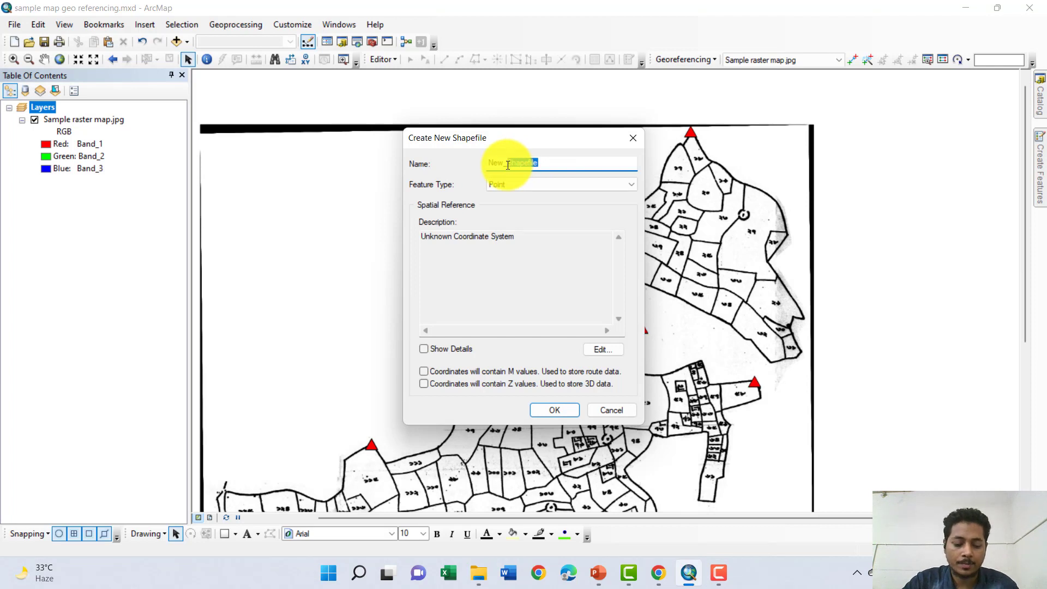
{"action": "type", "text": "cli"}
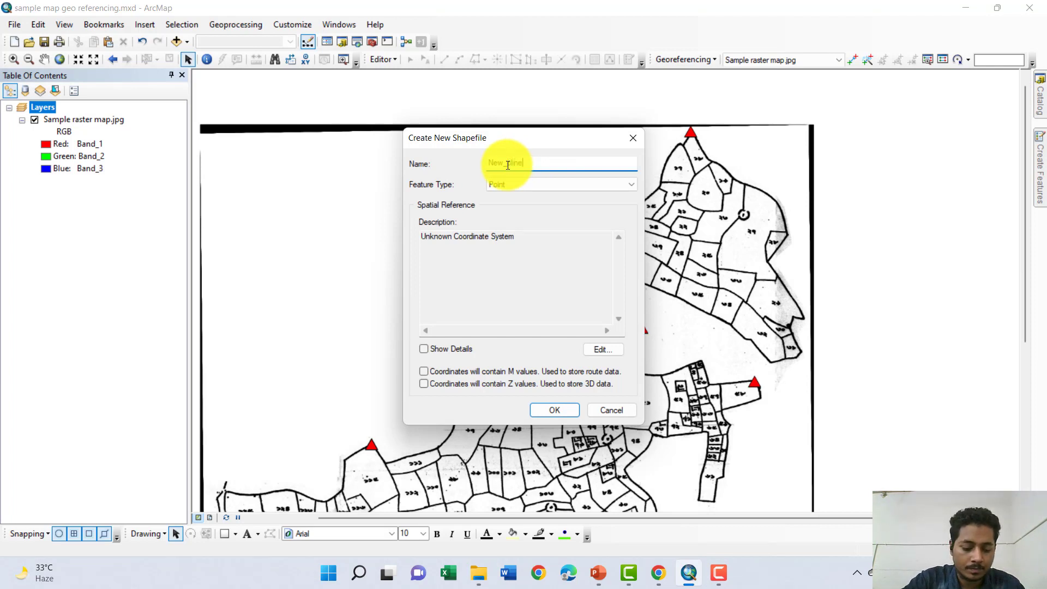
{"action": "left_click", "coordinate": [533, 182]}
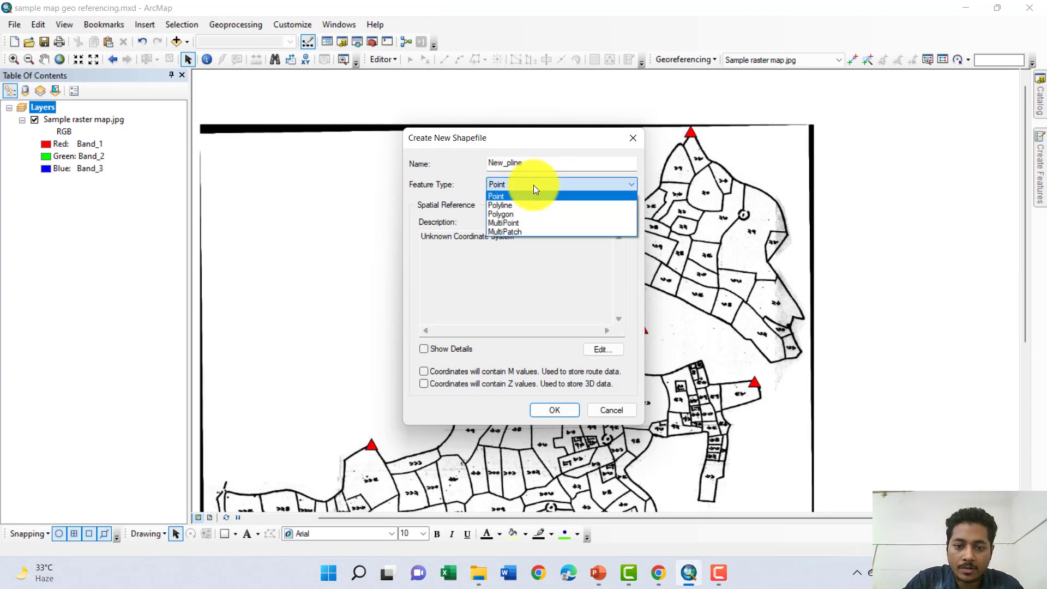
{"action": "left_click", "coordinate": [525, 205]}
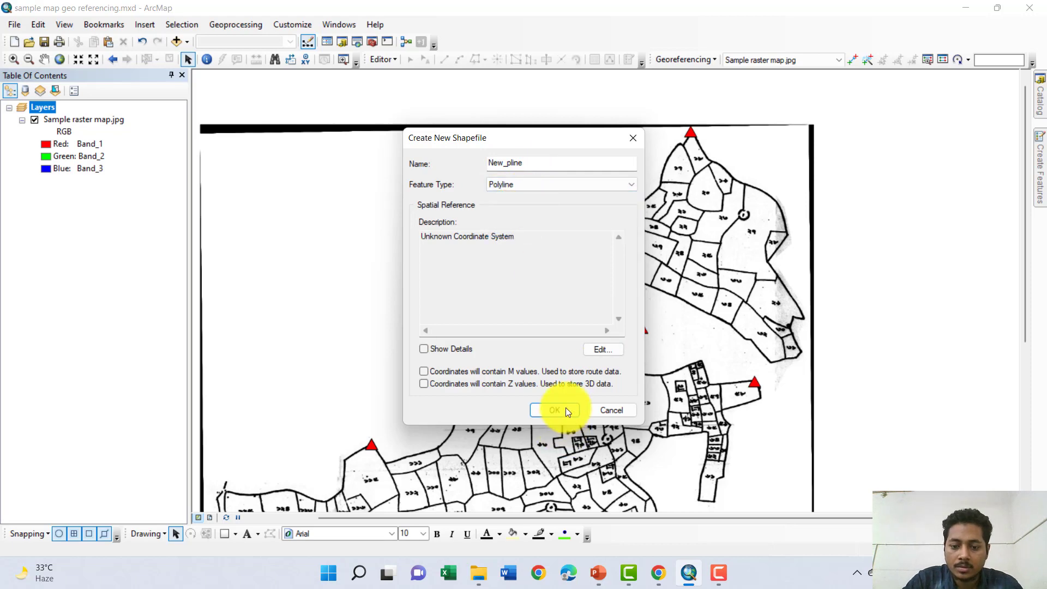
Assign the favorite BTM coordinate system to the New_pline shapefile and create it.
{"action": "left_click", "coordinate": [610, 351]}
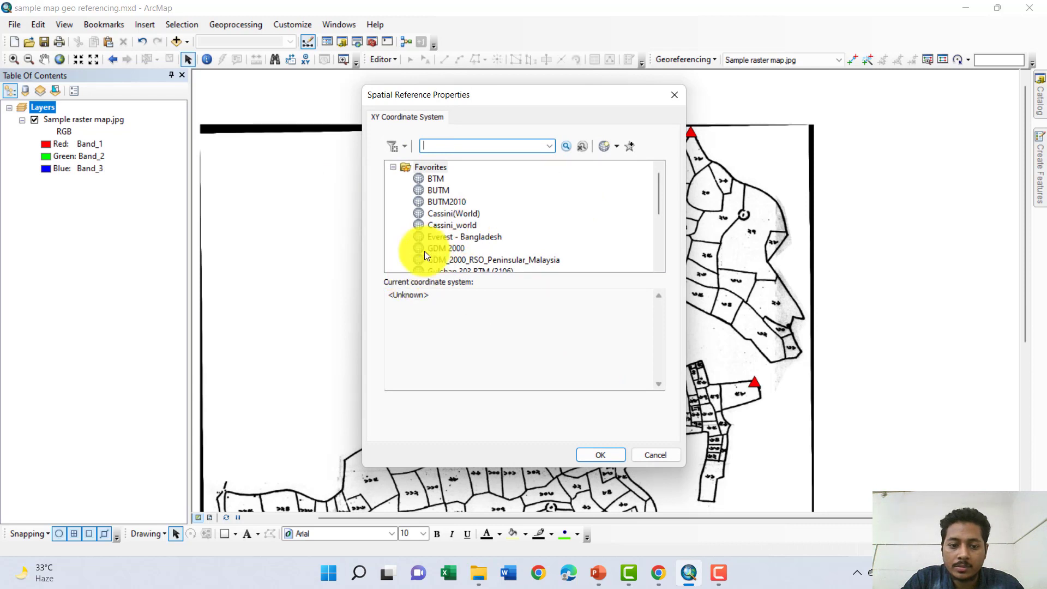
{"action": "left_click", "coordinate": [436, 178]}
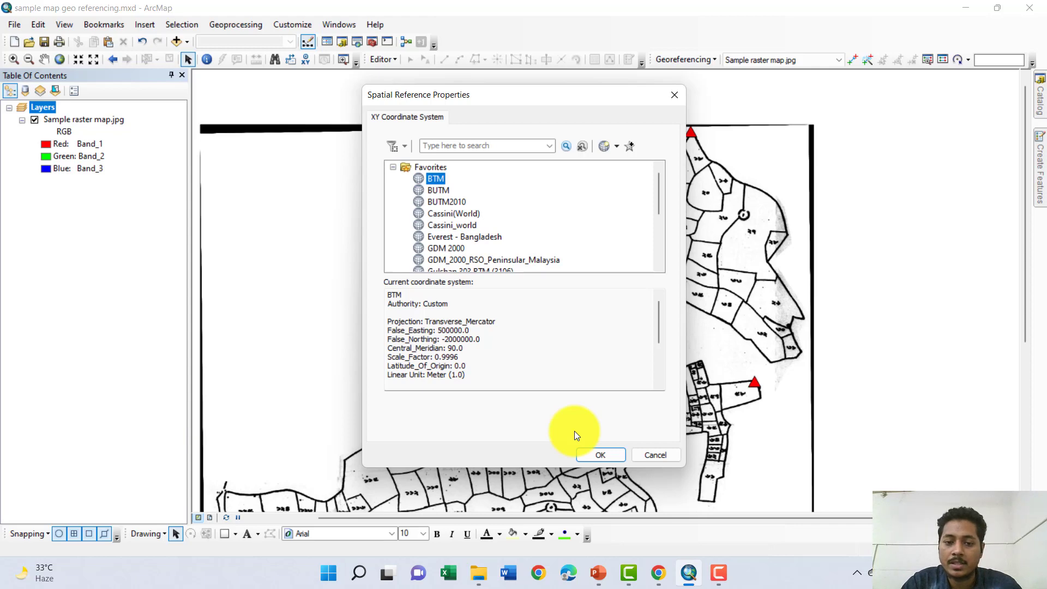
{"action": "left_click", "coordinate": [602, 456]}
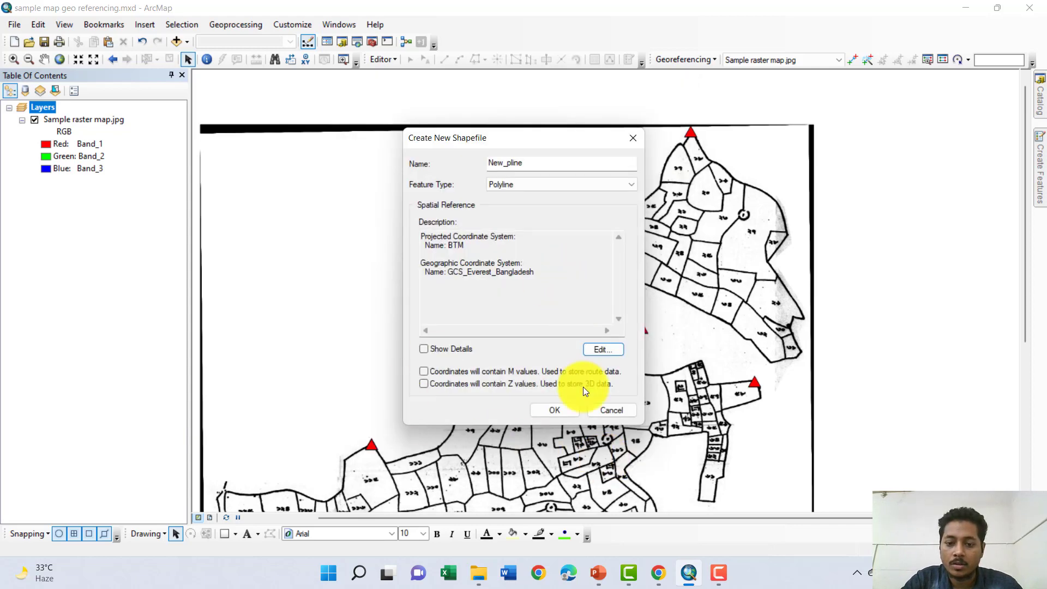
{"action": "left_click", "coordinate": [553, 410]}
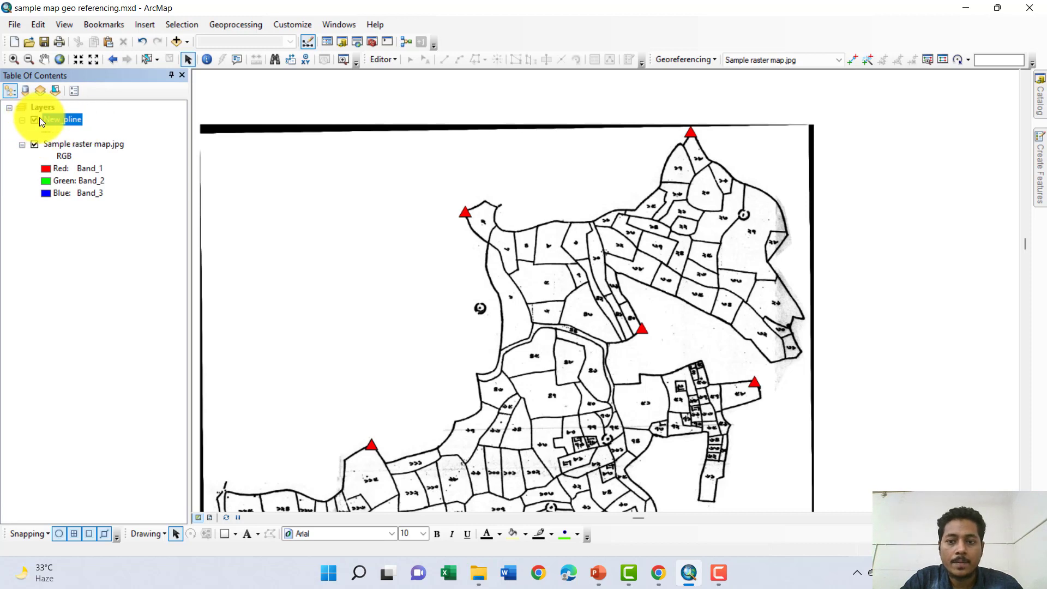
Start another new shapefile in the E:\Tutorial folder, named New_polygon with the Polygon feature type.
{"action": "left_click", "coordinate": [1036, 101]}
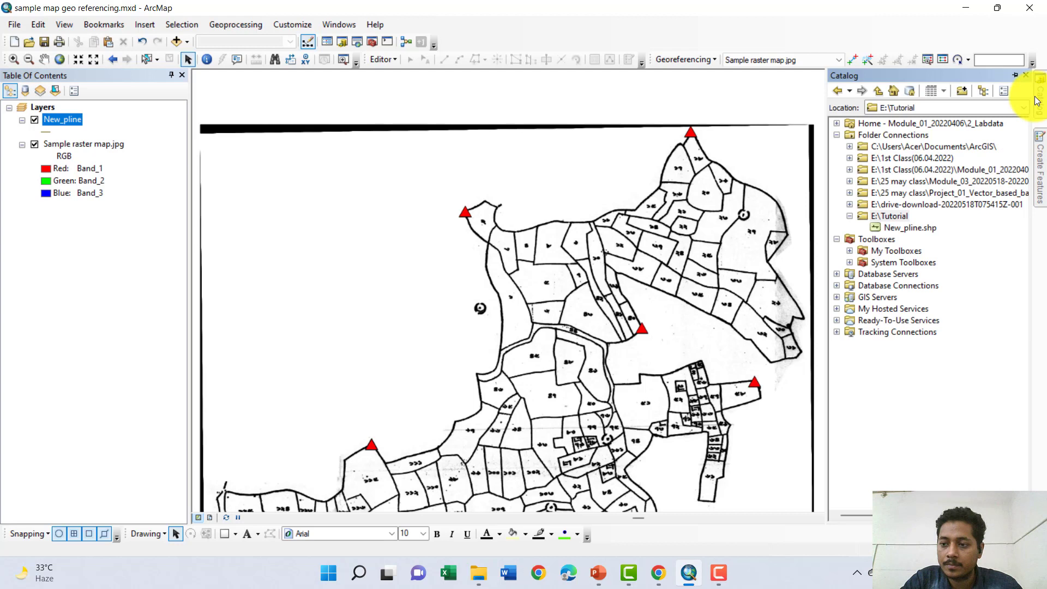
{"action": "right_click", "coordinate": [900, 217]}
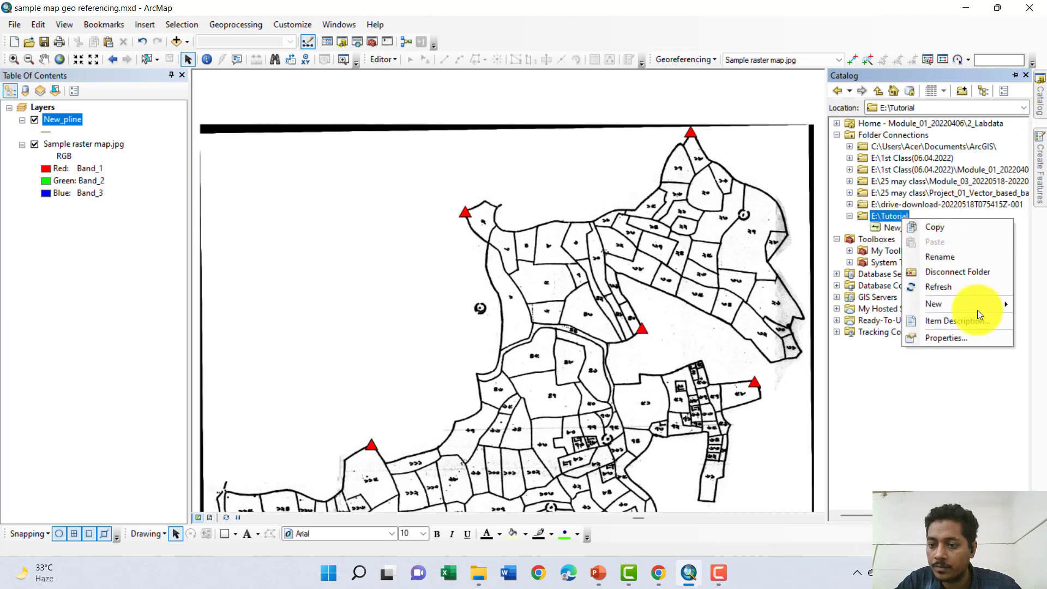
{"action": "mouse_move", "coordinate": [984, 305]}
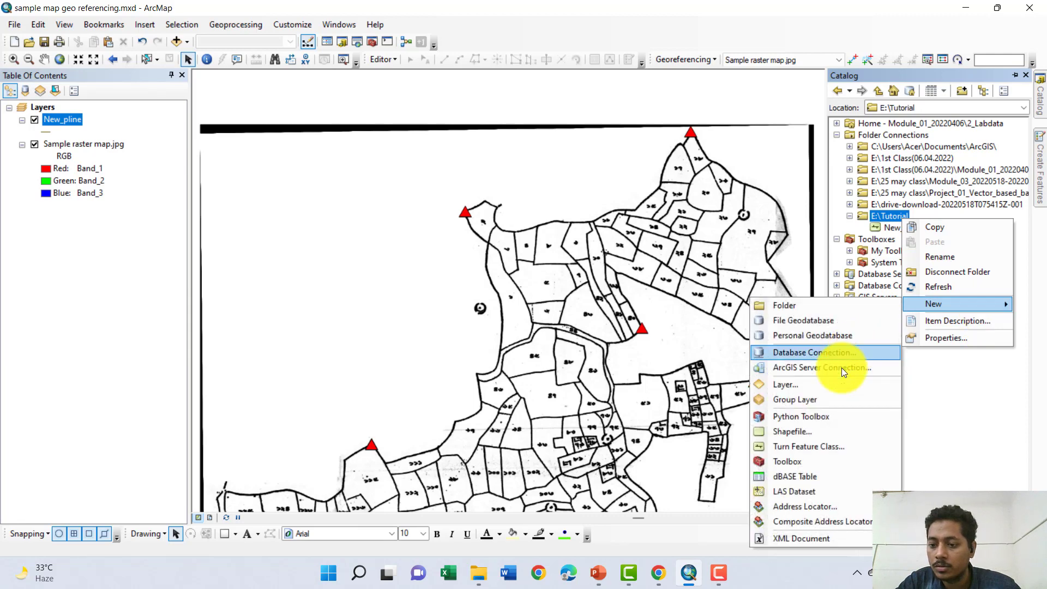
{"action": "left_click", "coordinate": [805, 433]}
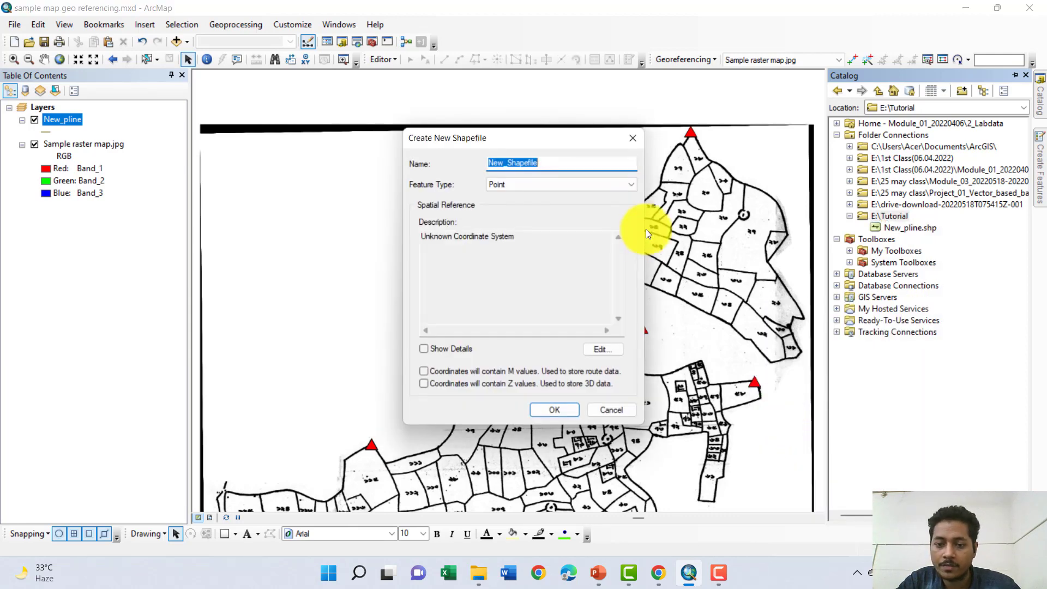
{"action": "left_click", "coordinate": [544, 159]}
{"action": "left_click_drag", "start_coordinate": [544, 159], "coordinate": [511, 164]}
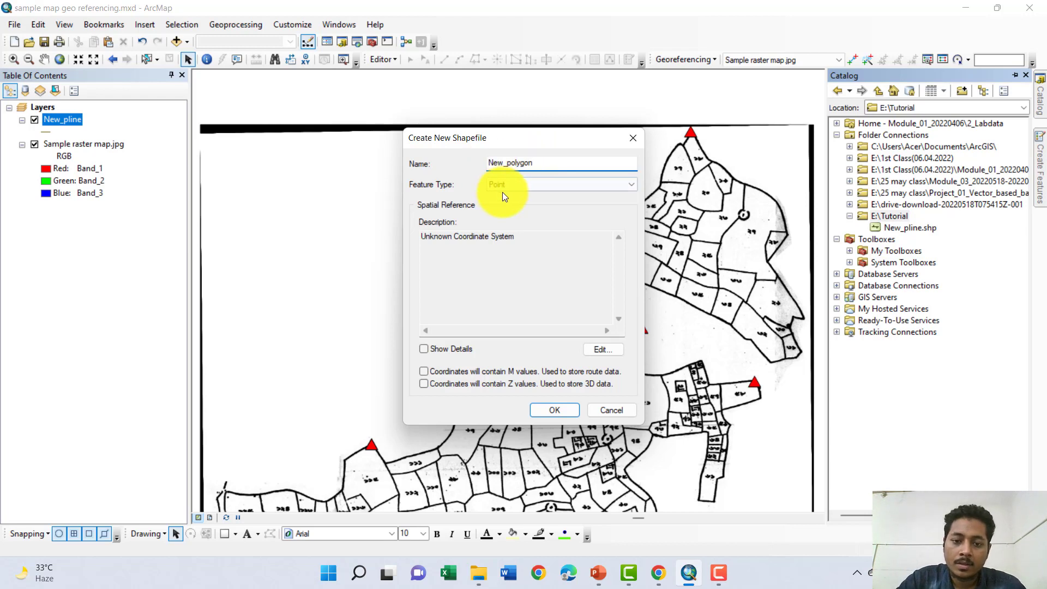
{"action": "left_click", "coordinate": [544, 188]}
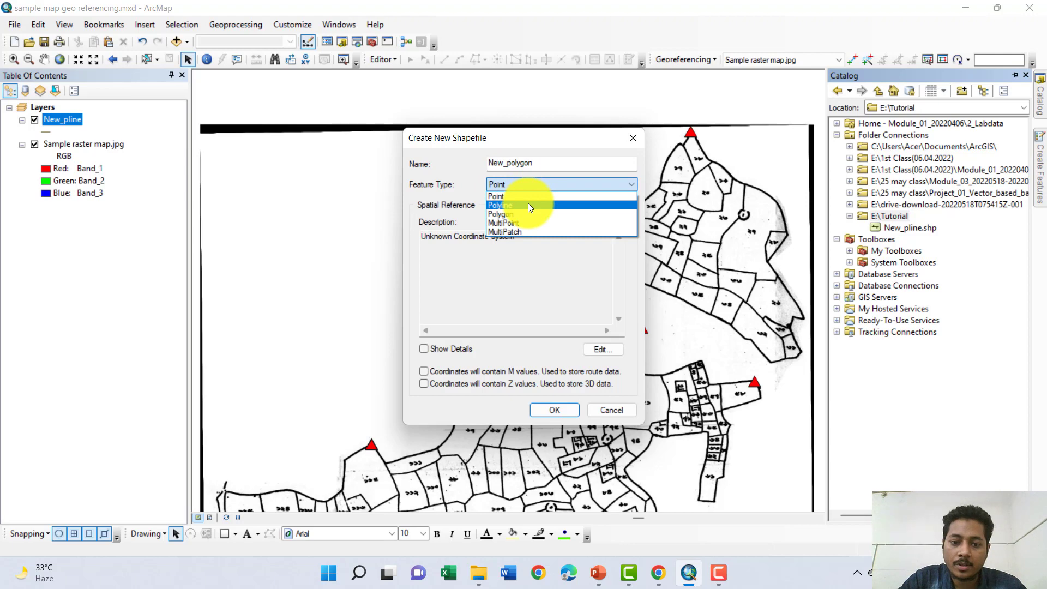
{"action": "left_click", "coordinate": [525, 214]}
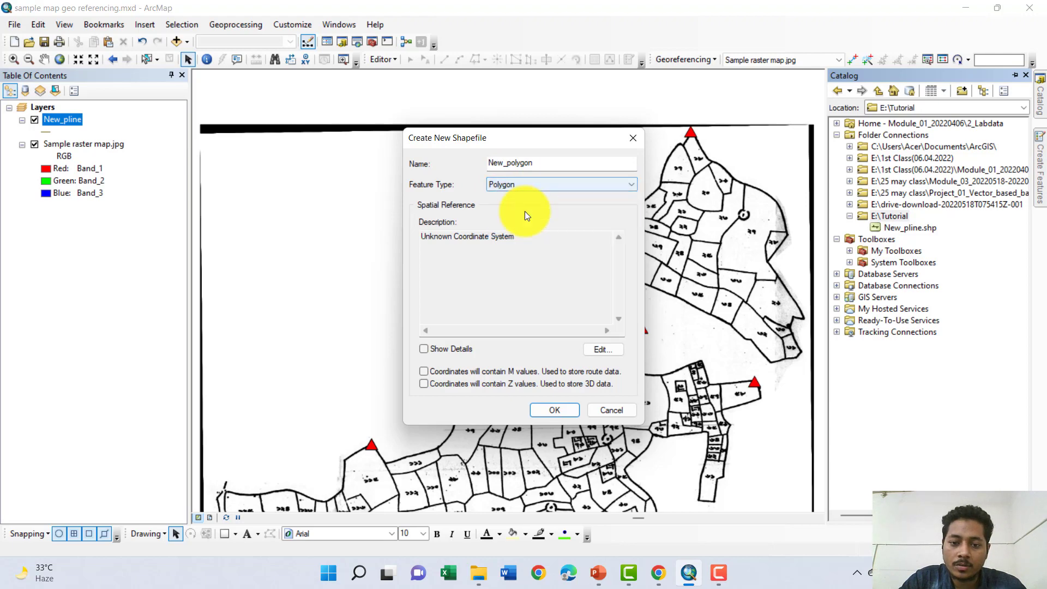
Assign the favorite BTM coordinate system to the New_polygon shapefile and create it.
{"action": "left_click", "coordinate": [602, 349]}
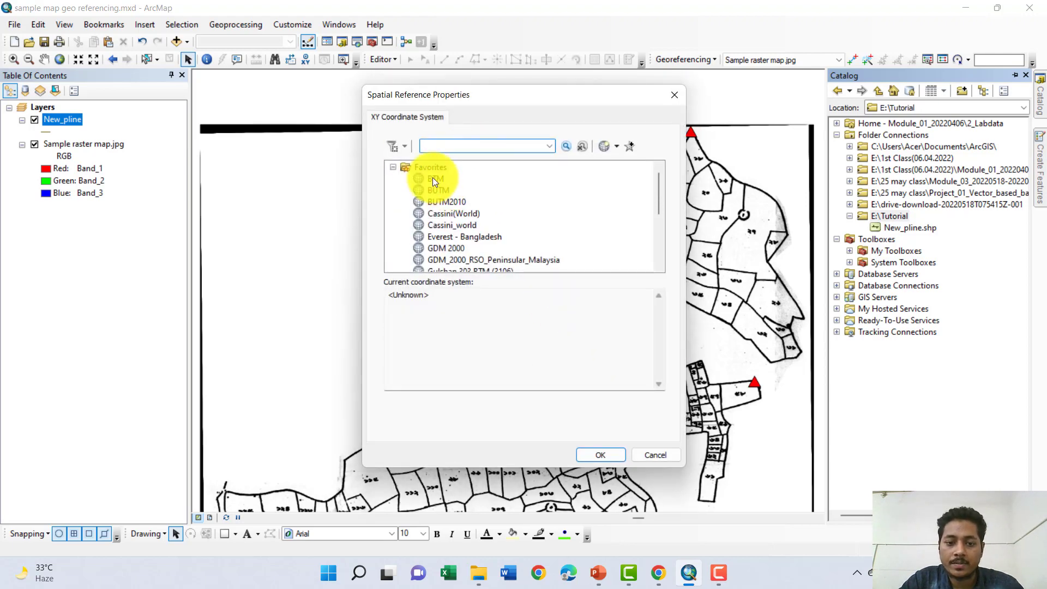
{"action": "left_click", "coordinate": [434, 178]}
{"action": "left_click", "coordinate": [601, 455]}
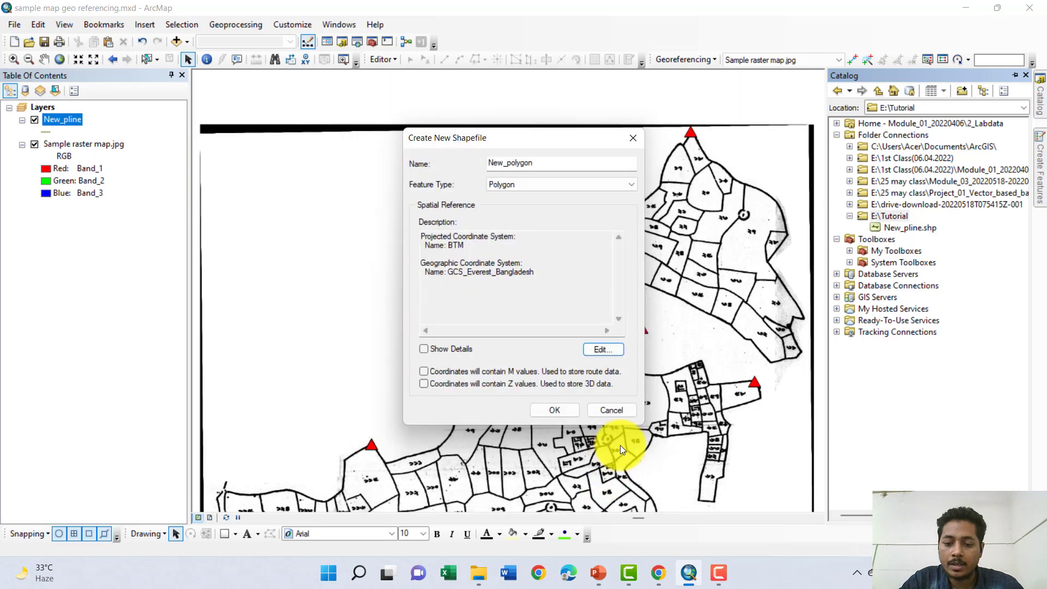
{"action": "left_click", "coordinate": [550, 410]}
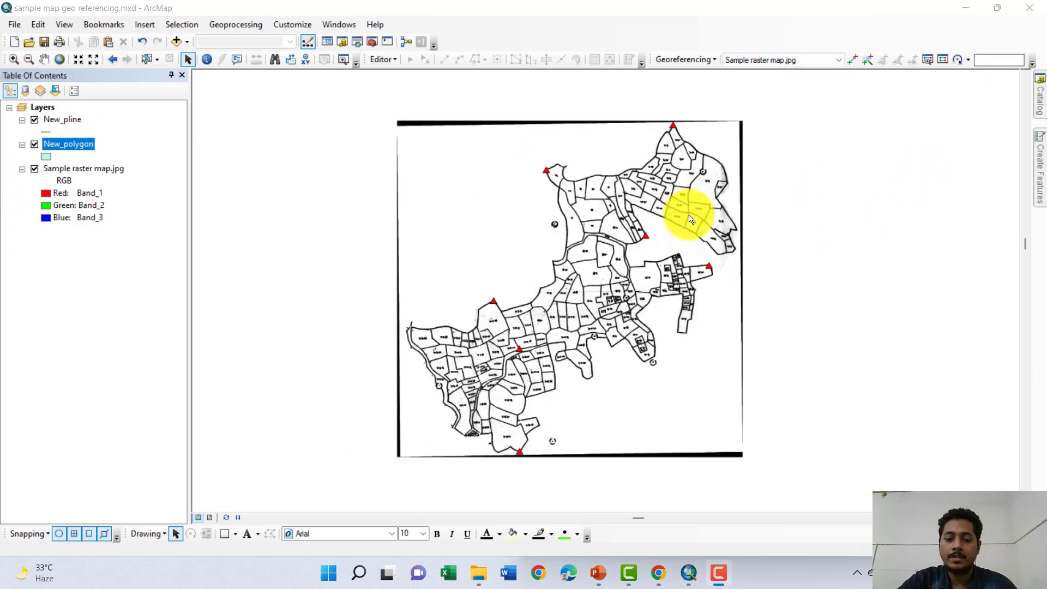
Start an edit session for the New_pline and New_polygon layers, continuing despite the spatial reference warnings.
{"action": "left_click", "coordinate": [391, 59]}
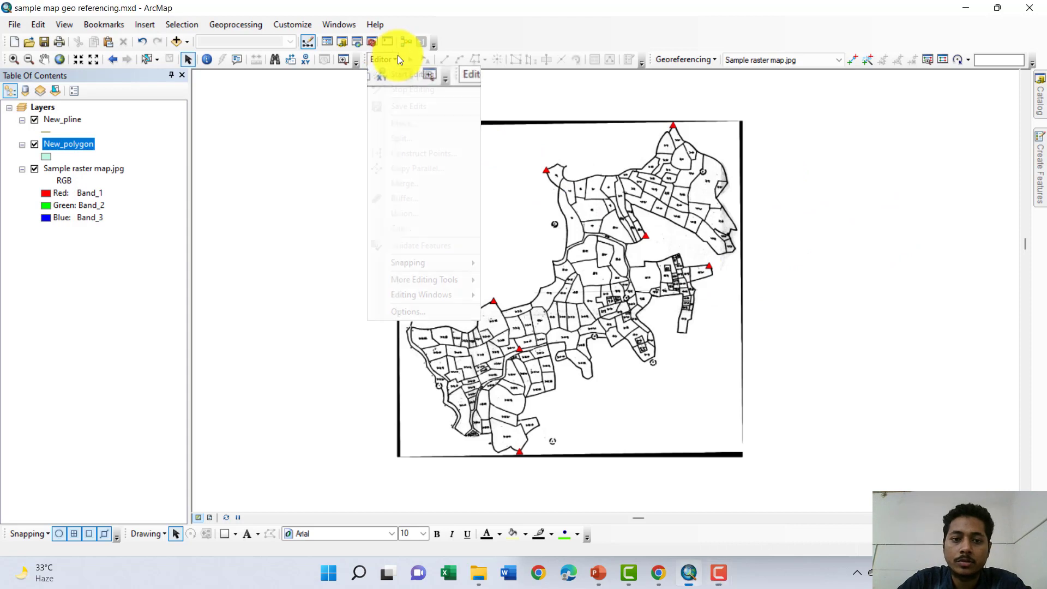
{"action": "left_click", "coordinate": [397, 72]}
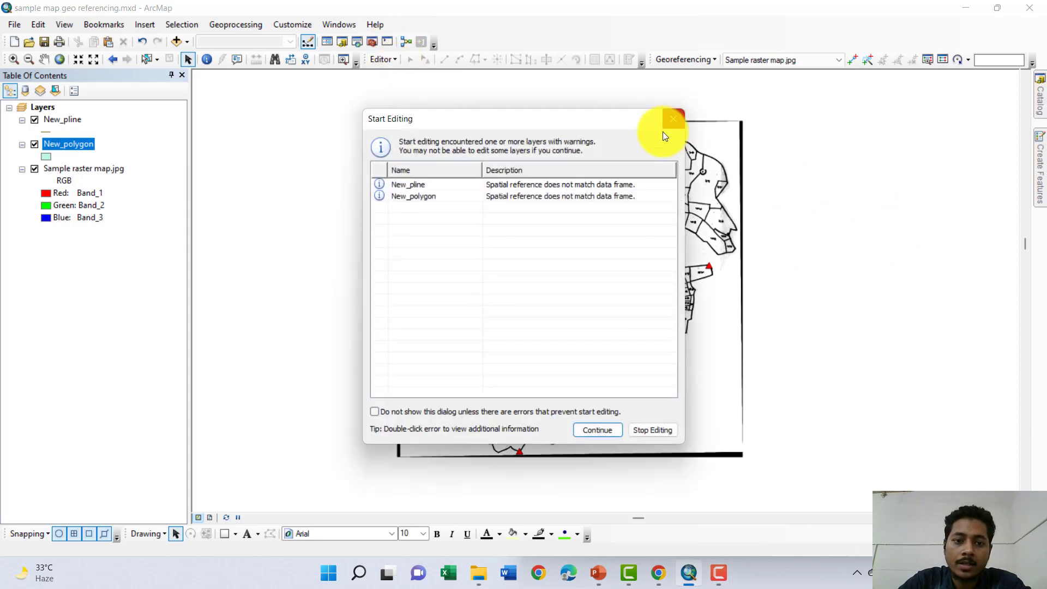
{"action": "left_click", "coordinate": [414, 185]}
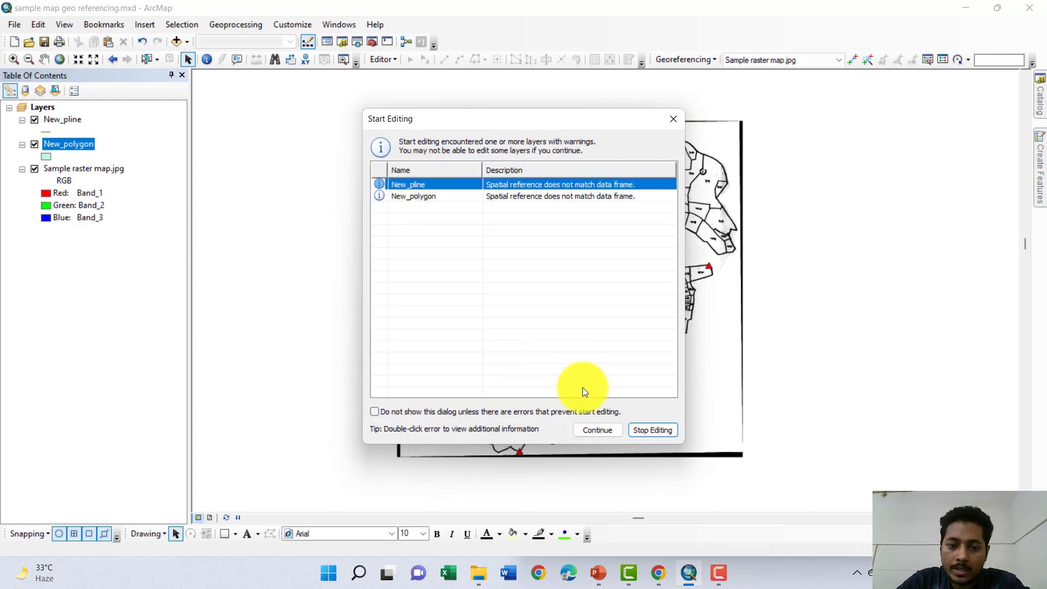
{"action": "left_click", "coordinate": [612, 430]}
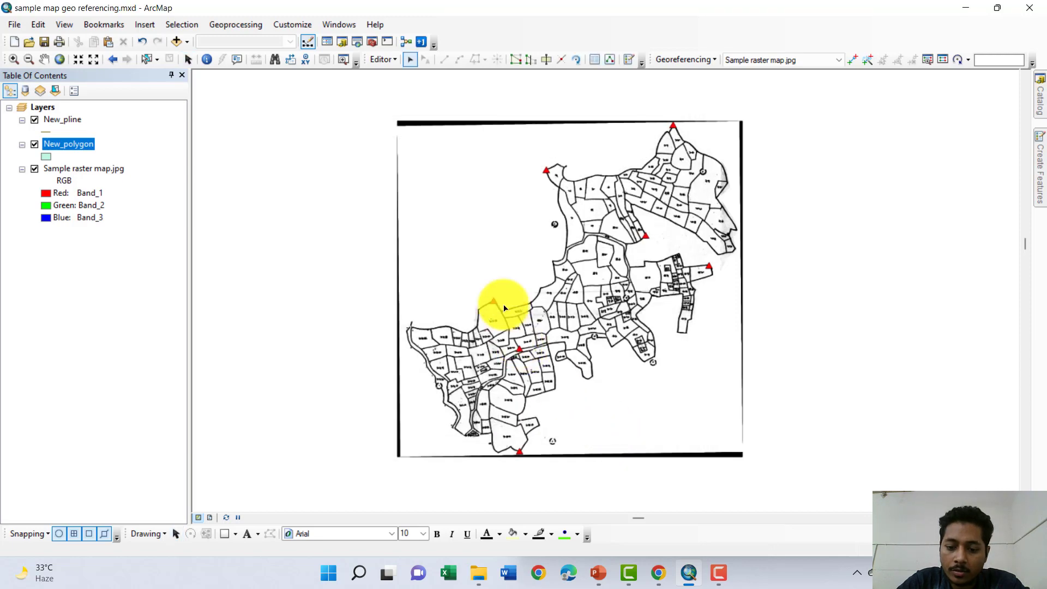
Show the feature creation templates and choose the New_pline template for drawing lines.
{"action": "left_click", "coordinate": [393, 59]}
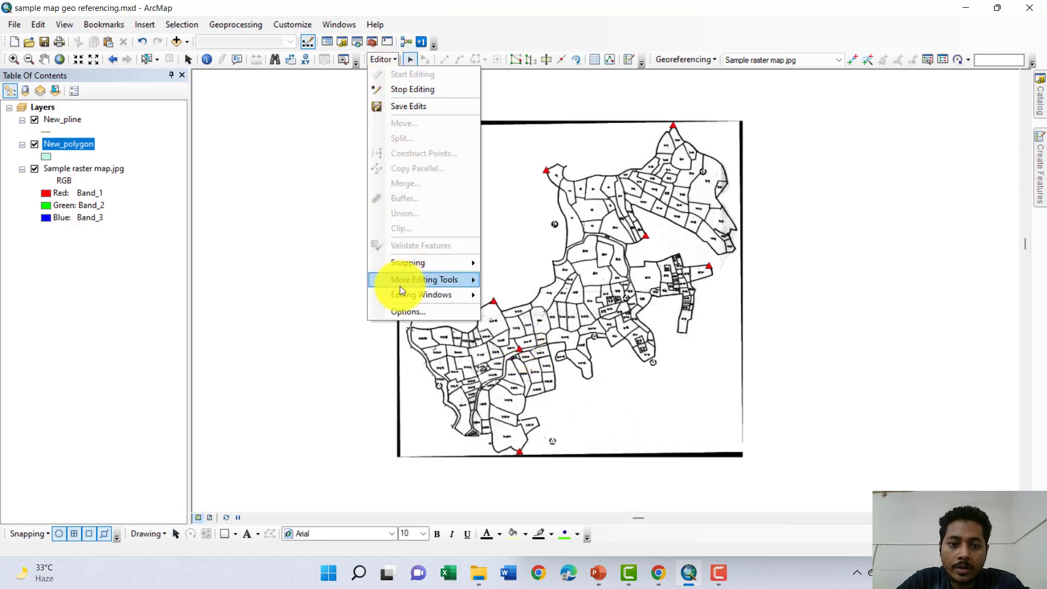
{"action": "mouse_move", "coordinate": [403, 293]}
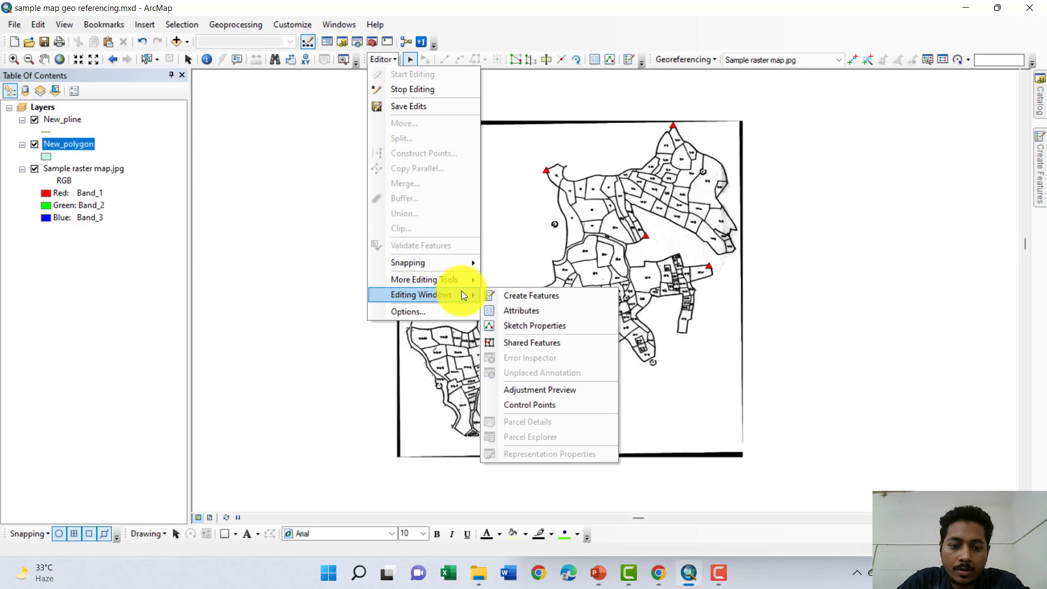
{"action": "left_click", "coordinate": [516, 297]}
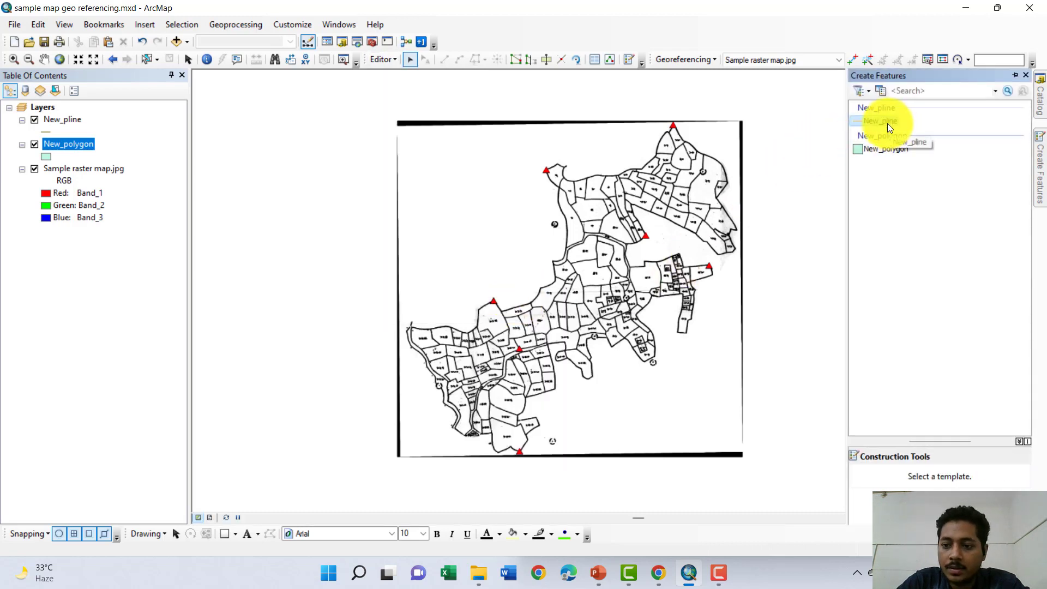
{"action": "left_click", "coordinate": [888, 123]}
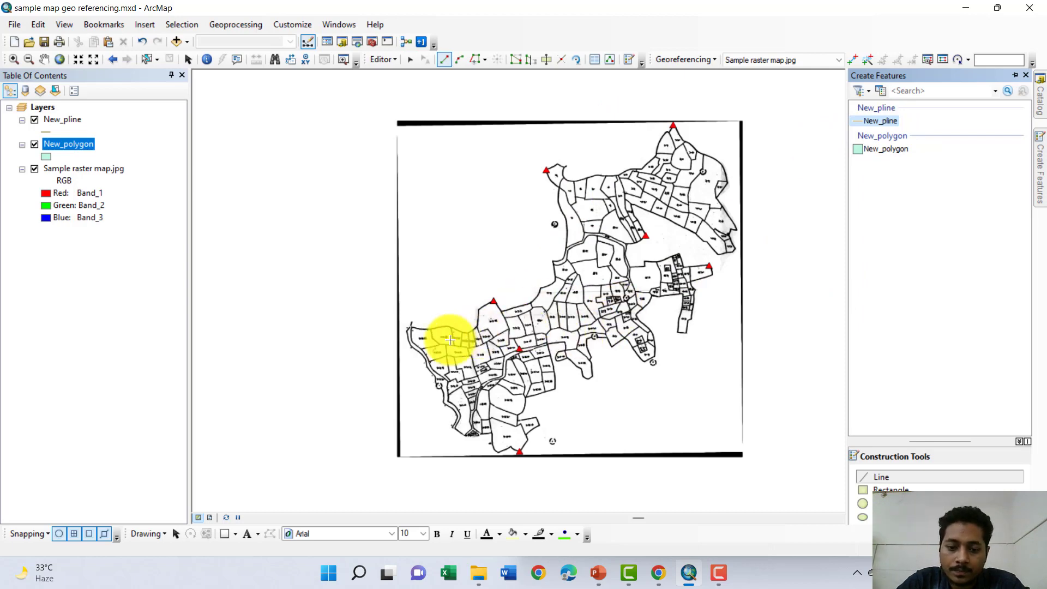
Trace the boundary of the westernmost parcel, beside the double-line road, as a closed New_pline polyline and finish the sketch.
{"action": "scroll", "coordinate": [427, 339], "scroll_direction": "up", "scroll_amount": 6}
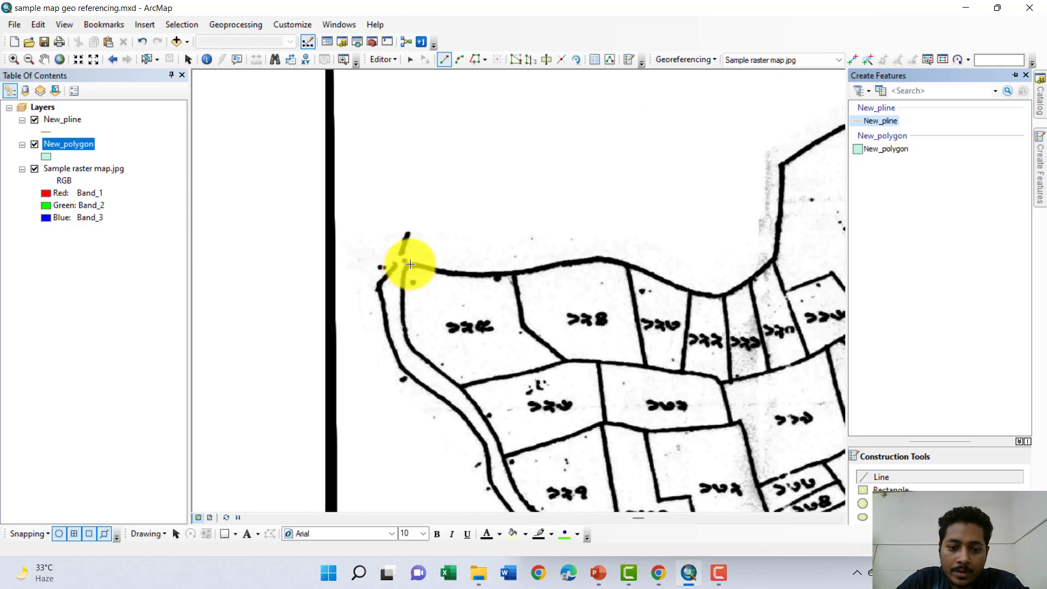
{"action": "left_click", "coordinate": [410, 264]}
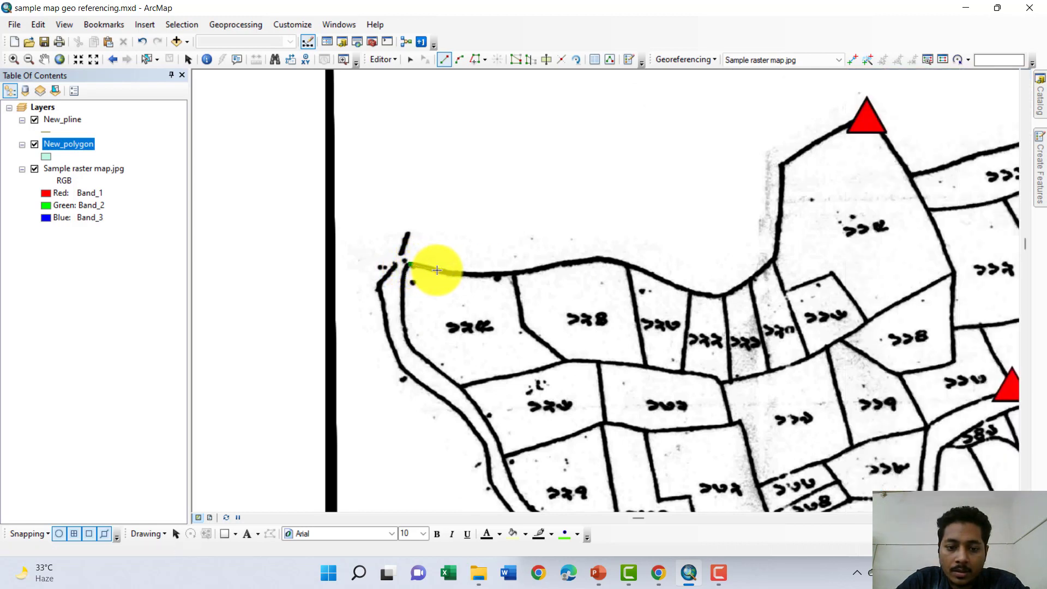
{"action": "left_click", "coordinate": [437, 269]}
{"action": "left_click", "coordinate": [475, 276]}
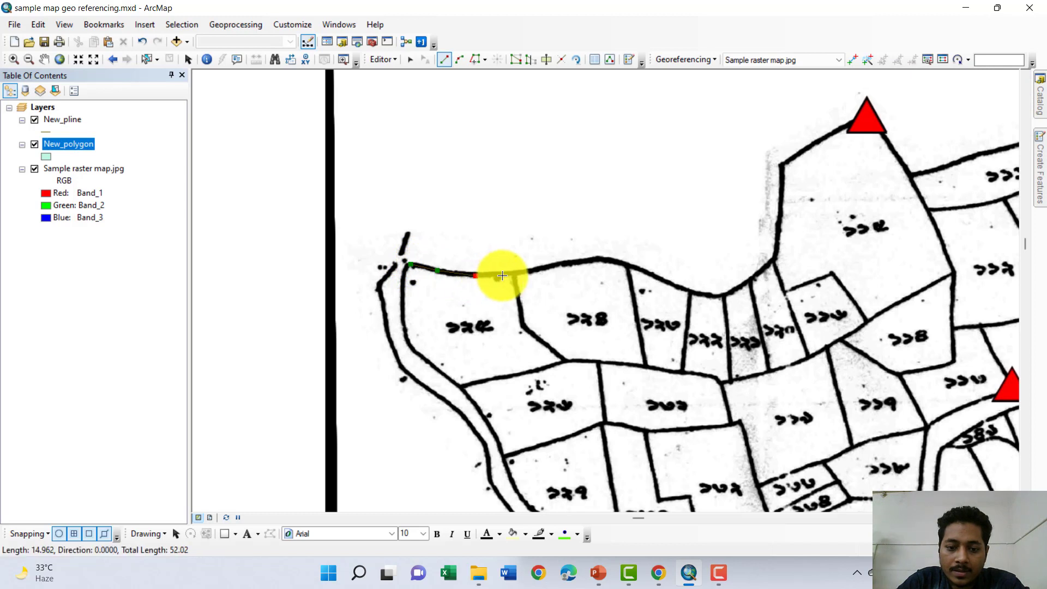
{"action": "left_click", "coordinate": [514, 274]}
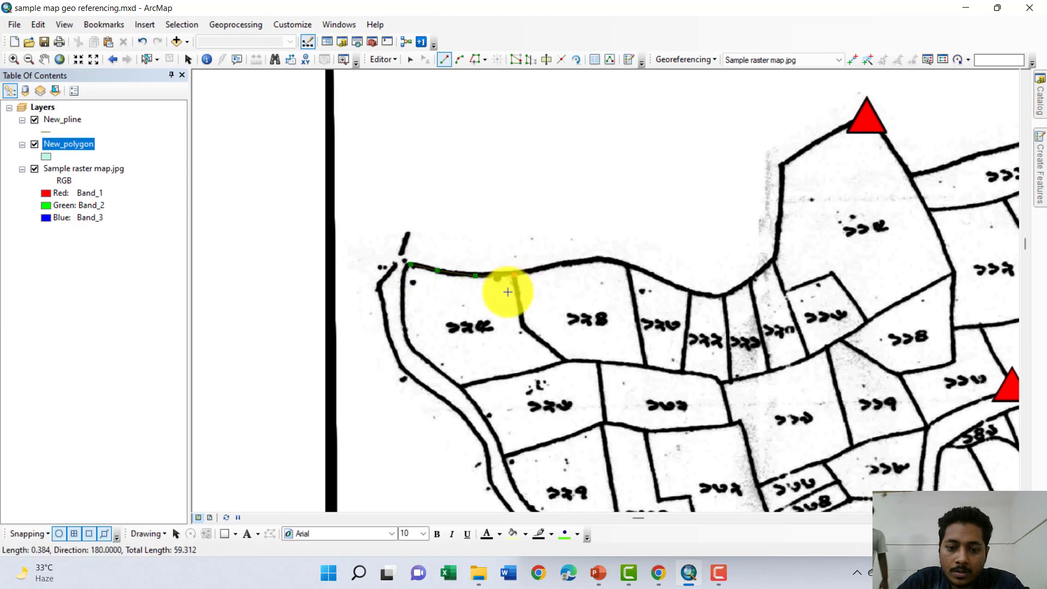
{"action": "left_click", "coordinate": [522, 325]}
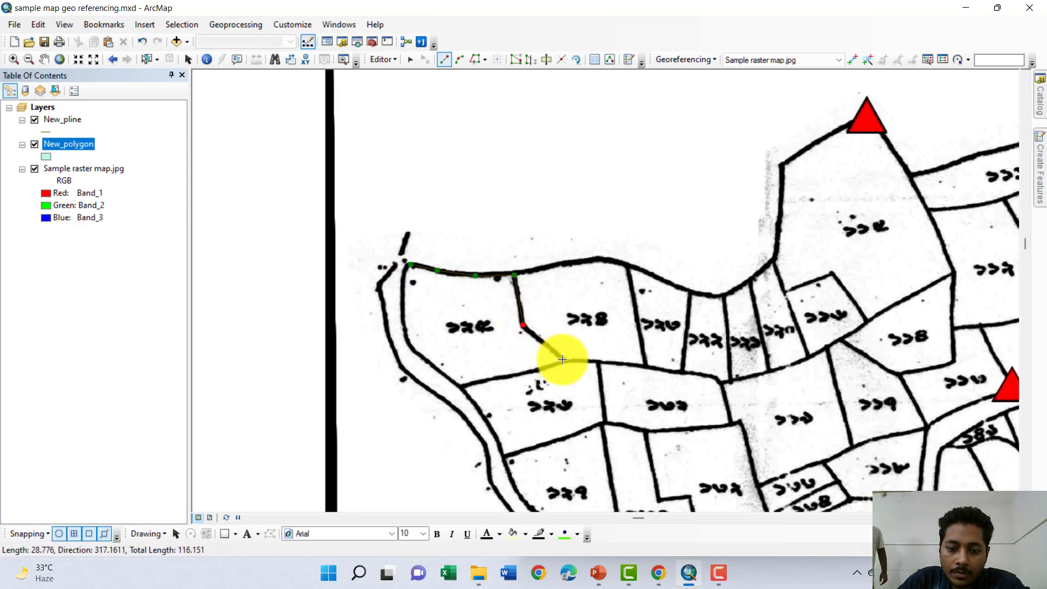
{"action": "left_click", "coordinate": [566, 359]}
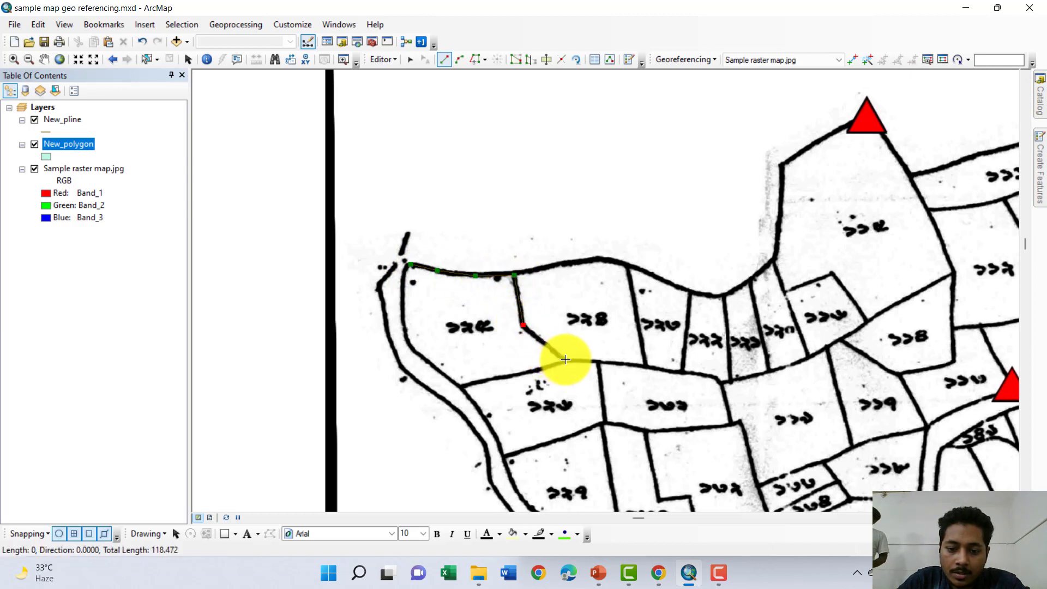
{"action": "left_click", "coordinate": [463, 387]}
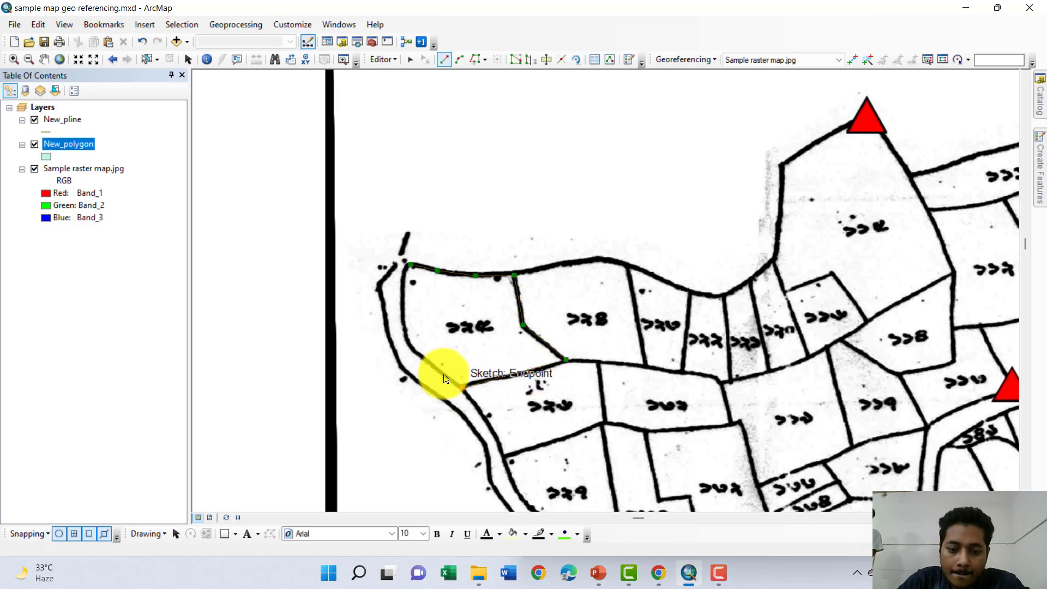
{"action": "left_click", "coordinate": [419, 355]}
{"action": "left_click", "coordinate": [407, 341]}
{"action": "left_click", "coordinate": [403, 292]}
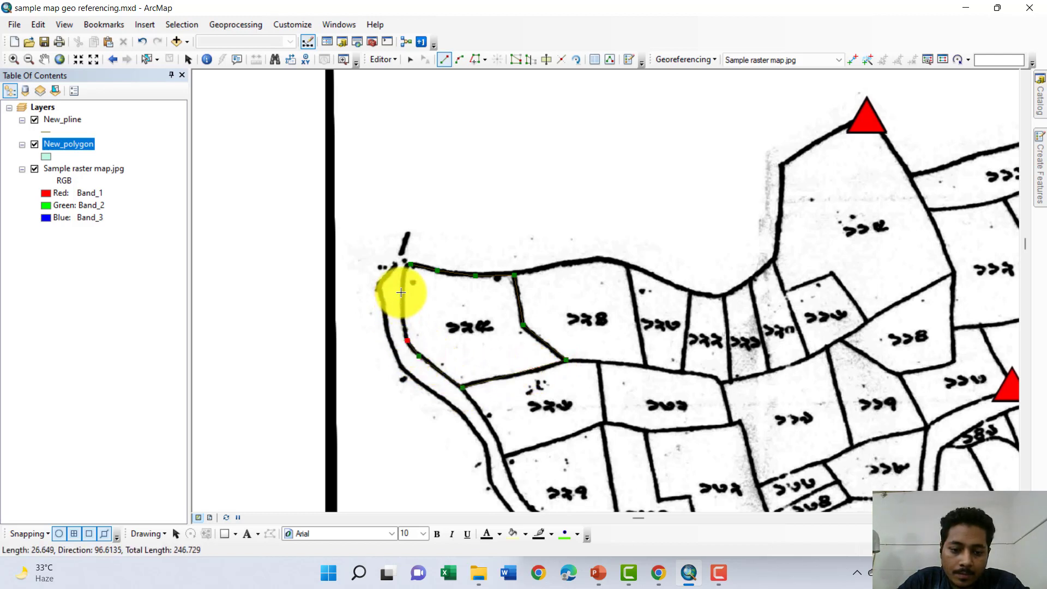
{"action": "double_click", "coordinate": [409, 266]}
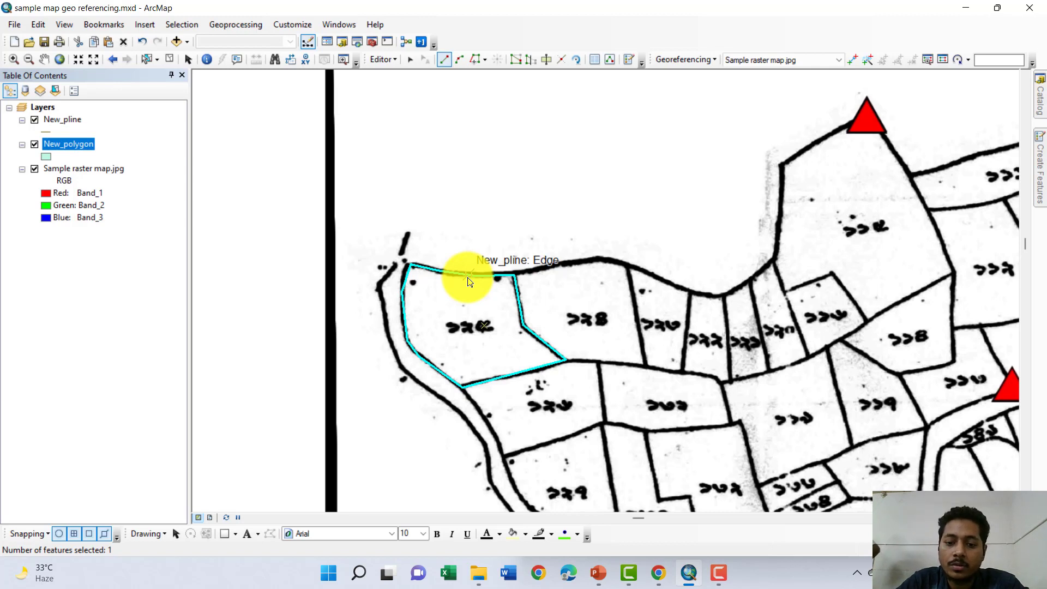
Search the geoprocessing tools for "features to polygon" and open the Feature To Polygon tool.
{"action": "left_click", "coordinate": [250, 24]}
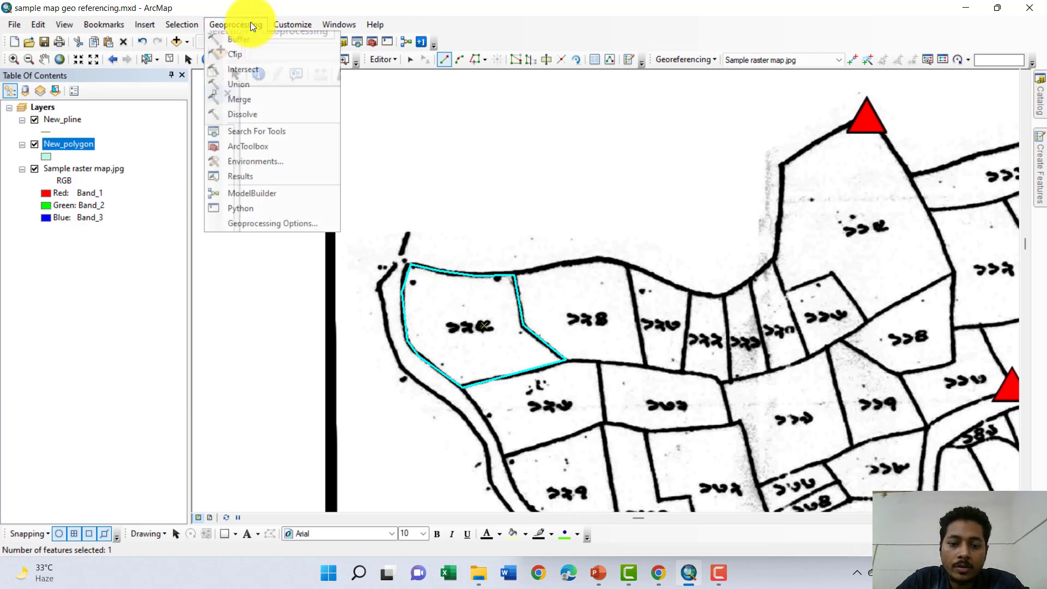
{"action": "left_click", "coordinate": [252, 133]}
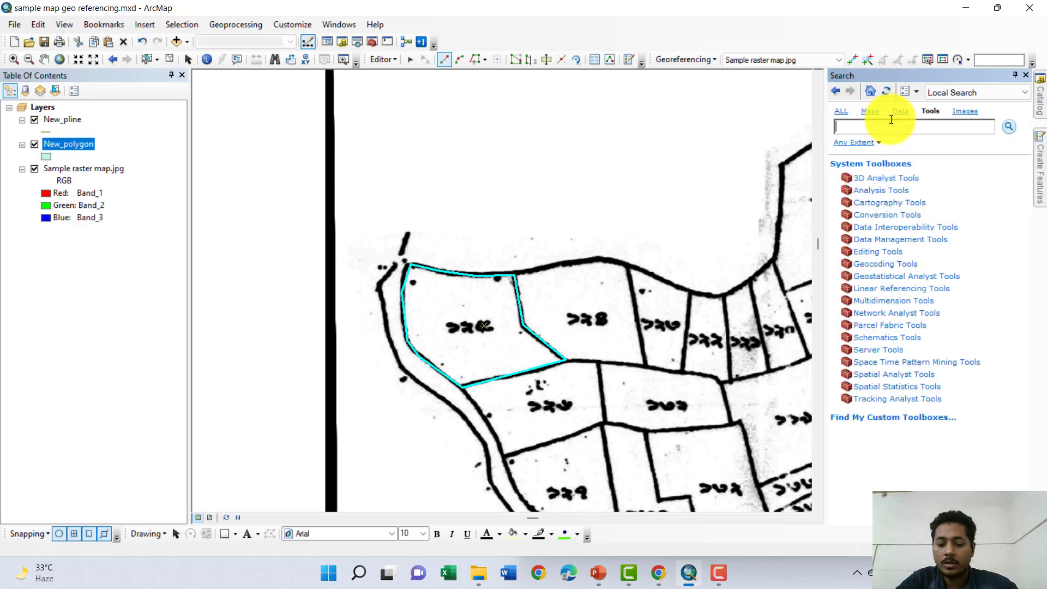
{"action": "type", "text": "featu"}
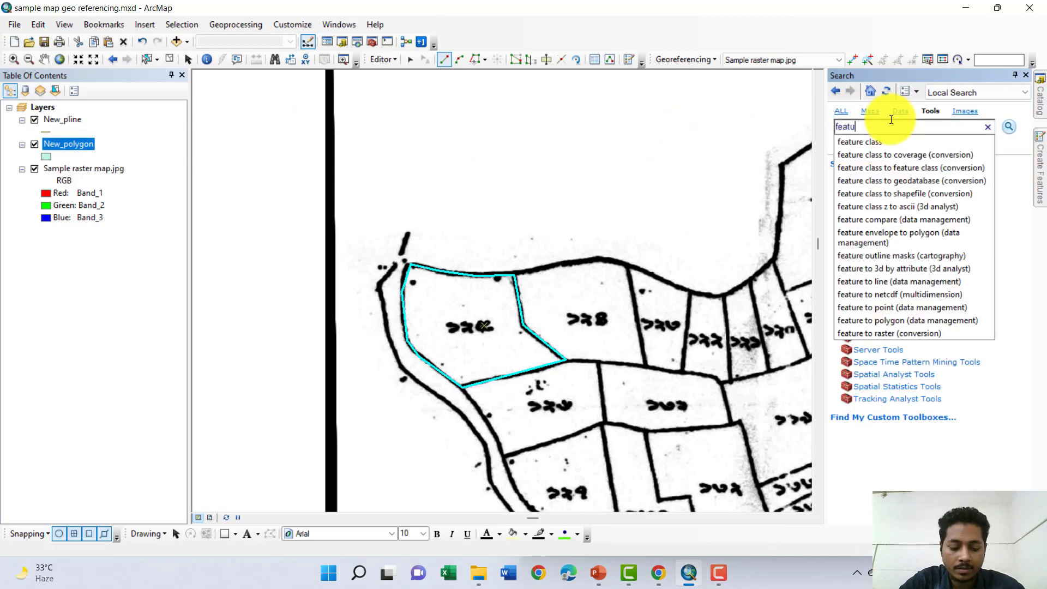
{"action": "type", "text": "res to "}
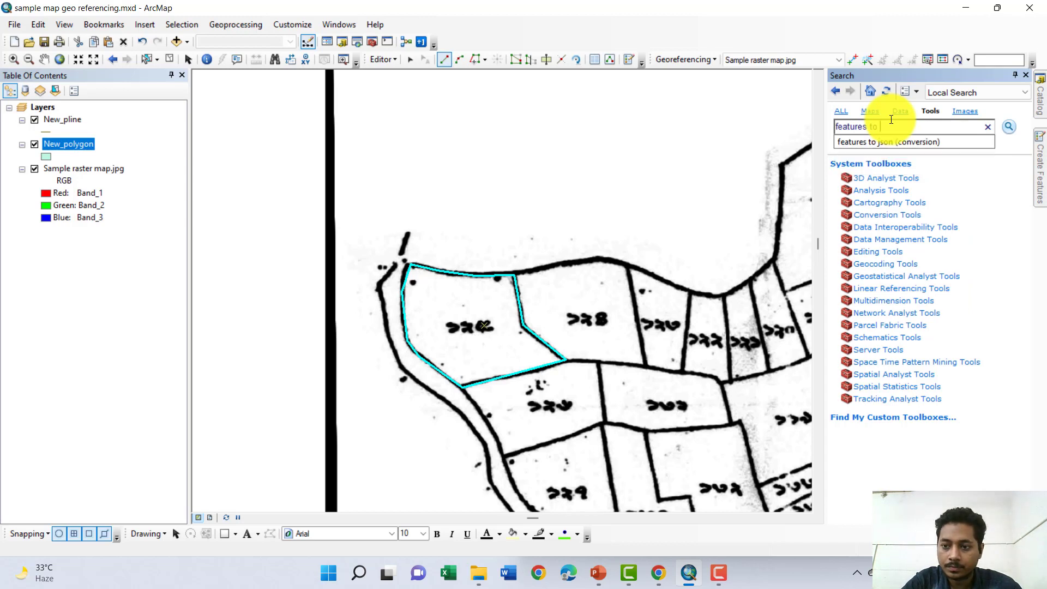
{"action": "type", "text": "polygo"}
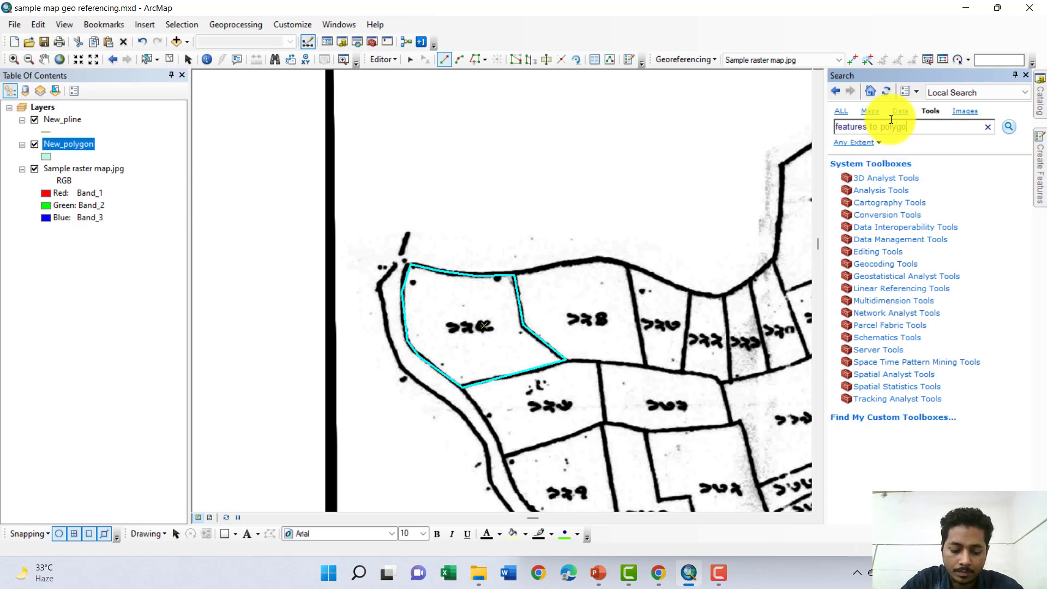
{"action": "type", "text": "n"}
{"action": "key", "text": "Return"}
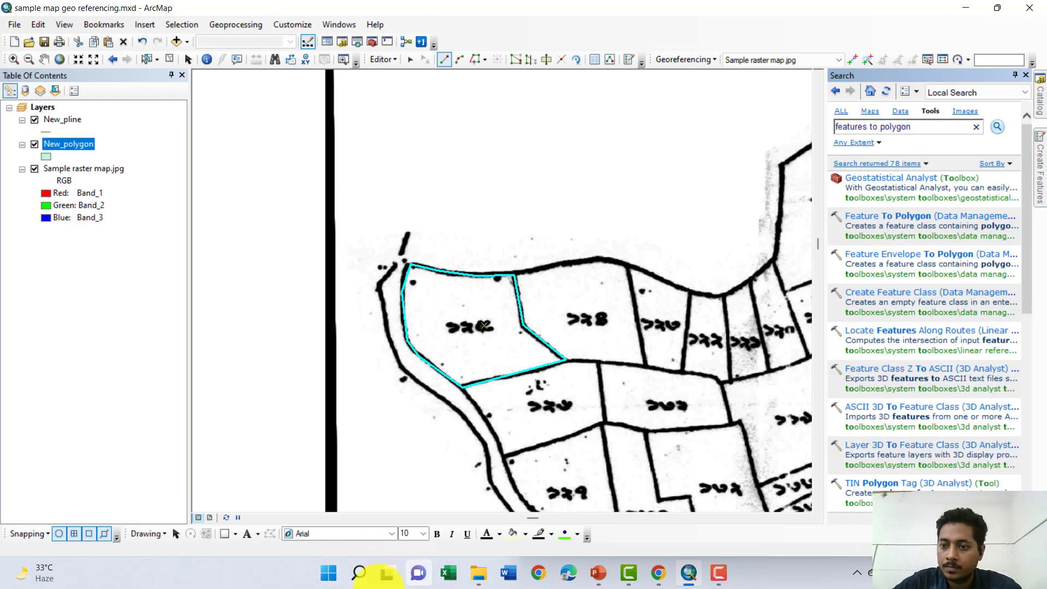
{"action": "left_click", "coordinate": [942, 214]}
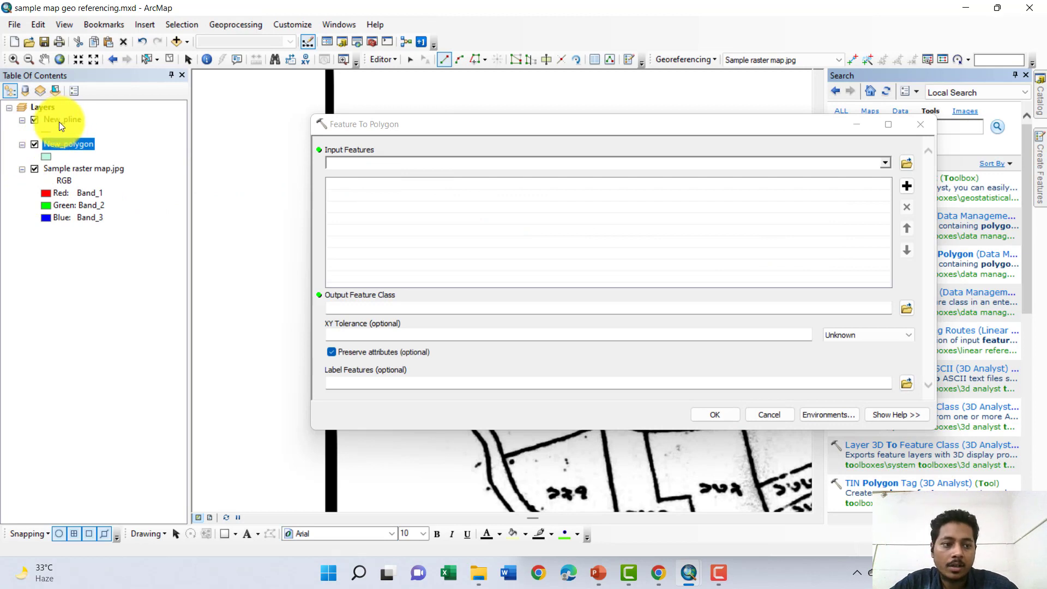
Convert New_pline to polygons with the default output New_pline_FeatureToPolygon, and close the tool report and search results.
{"action": "left_click_drag", "start_coordinate": [56, 119], "coordinate": [370, 159]}
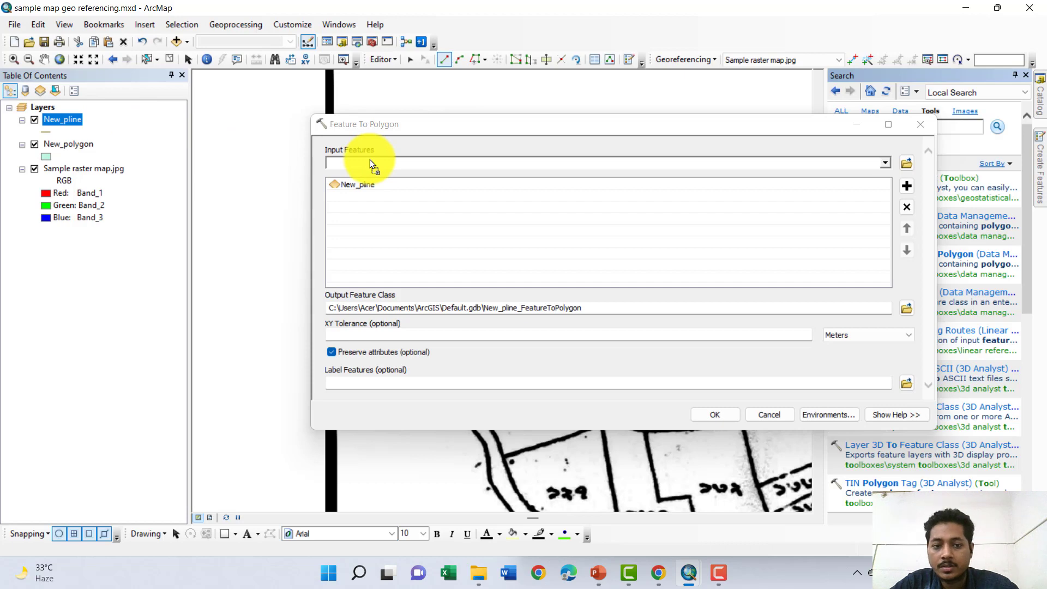
{"action": "left_click", "coordinate": [714, 415]}
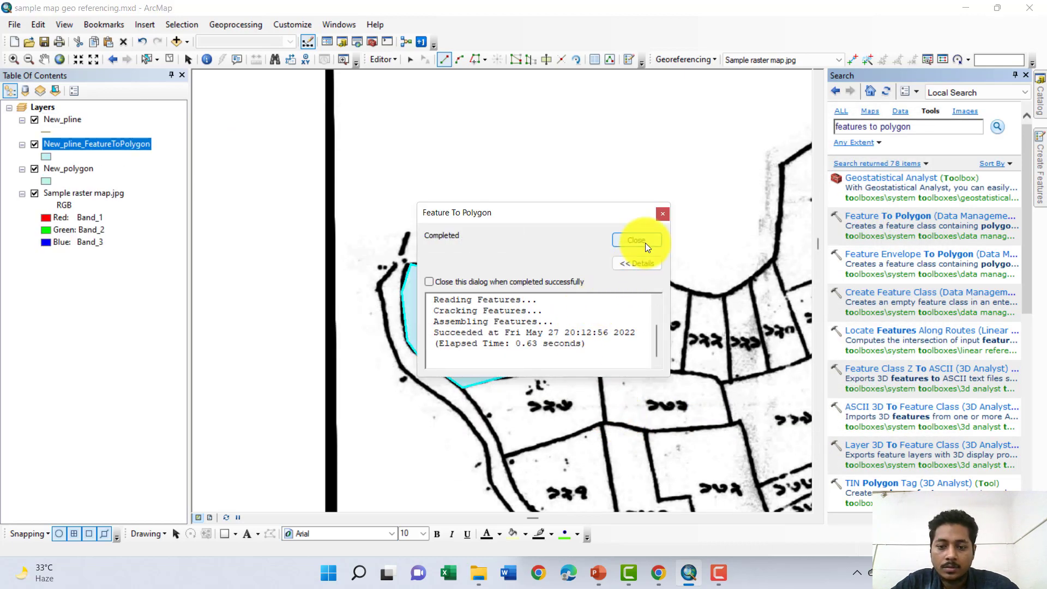
{"action": "left_click", "coordinate": [636, 240]}
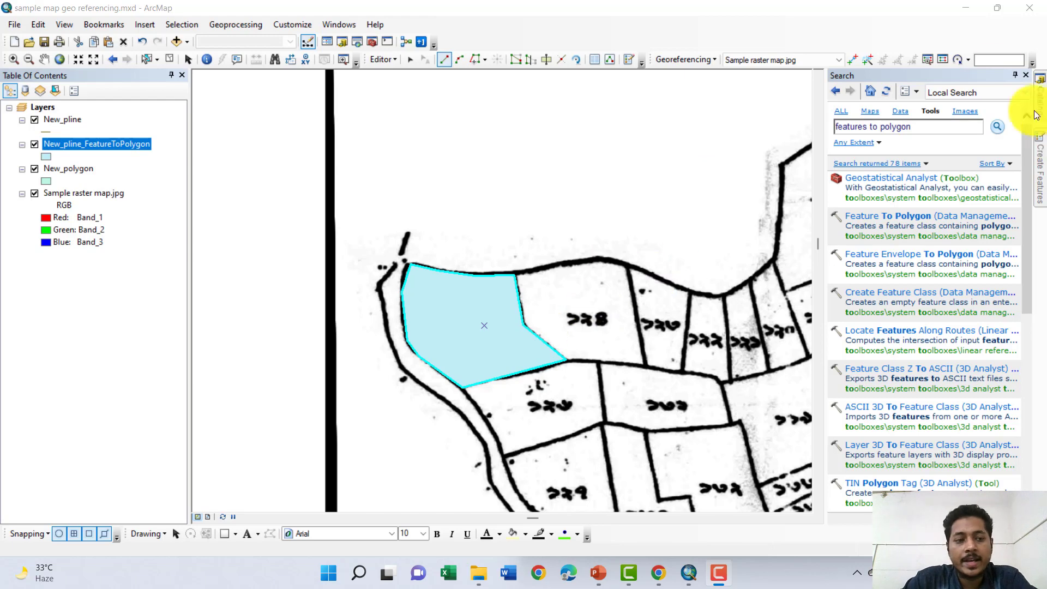
{"action": "left_click", "coordinate": [1025, 75]}
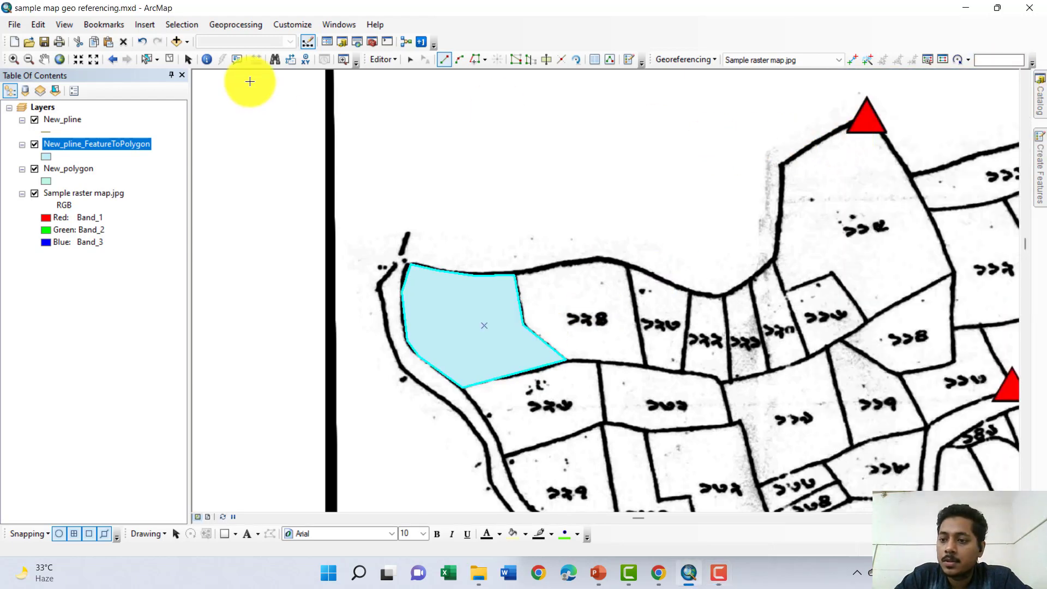
End the edit session and save the edits.
{"action": "left_click", "coordinate": [393, 61]}
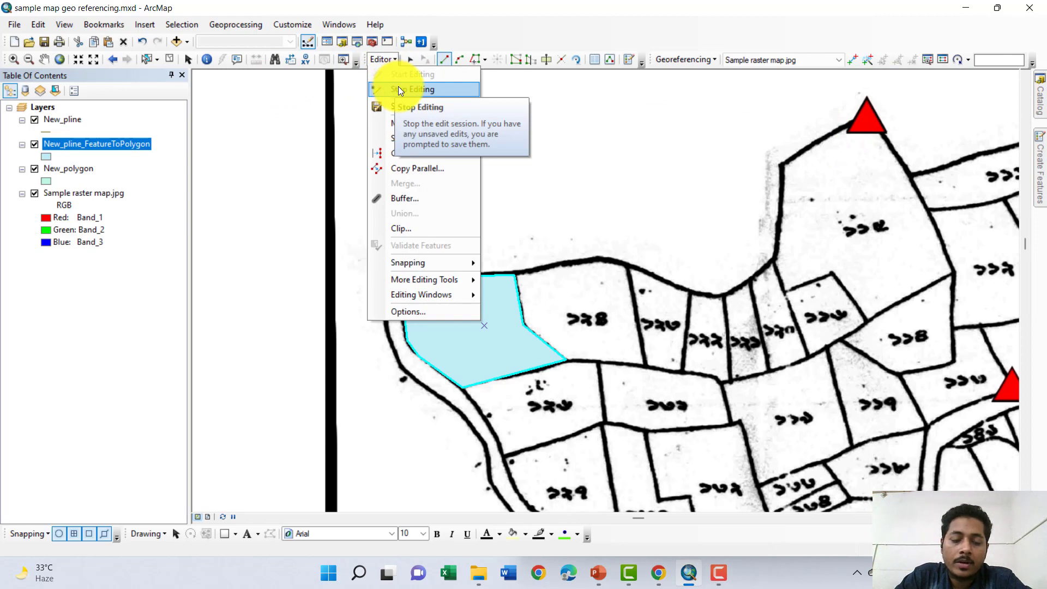
{"action": "left_click", "coordinate": [399, 88]}
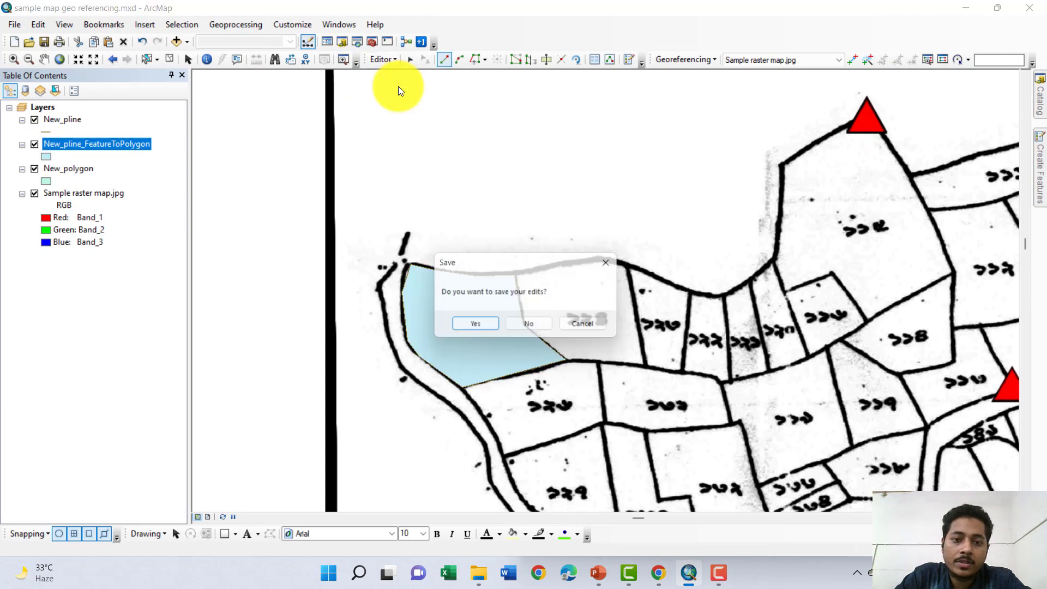
{"action": "left_click", "coordinate": [480, 323]}
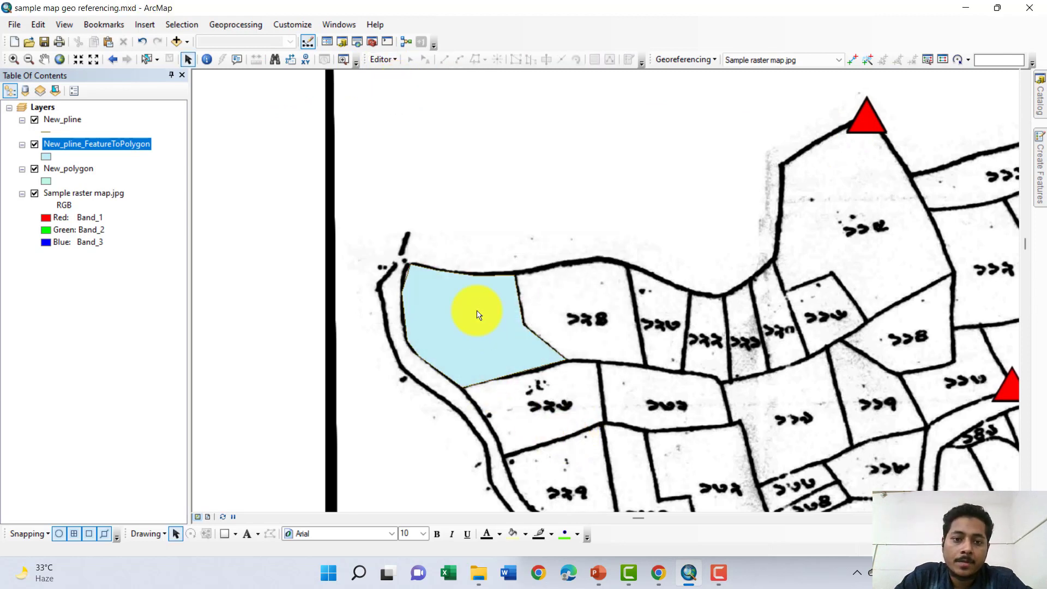
Start a new edit session on the New_polygon layer, continuing despite the spatial reference warnings.
{"action": "left_click", "coordinate": [396, 60]}
{"action": "left_click", "coordinate": [399, 79]}
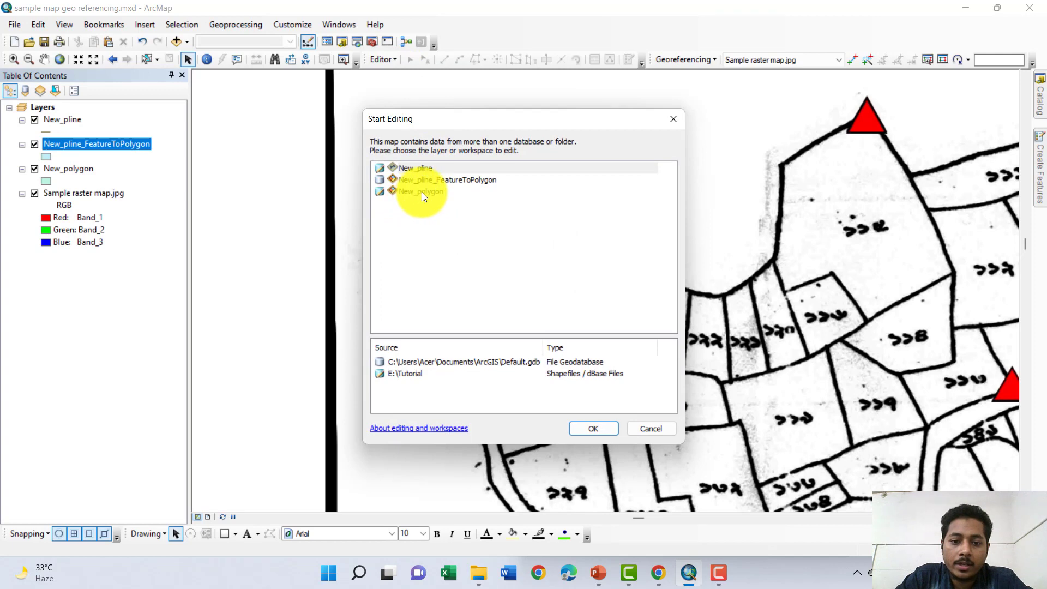
{"action": "left_click", "coordinate": [420, 192]}
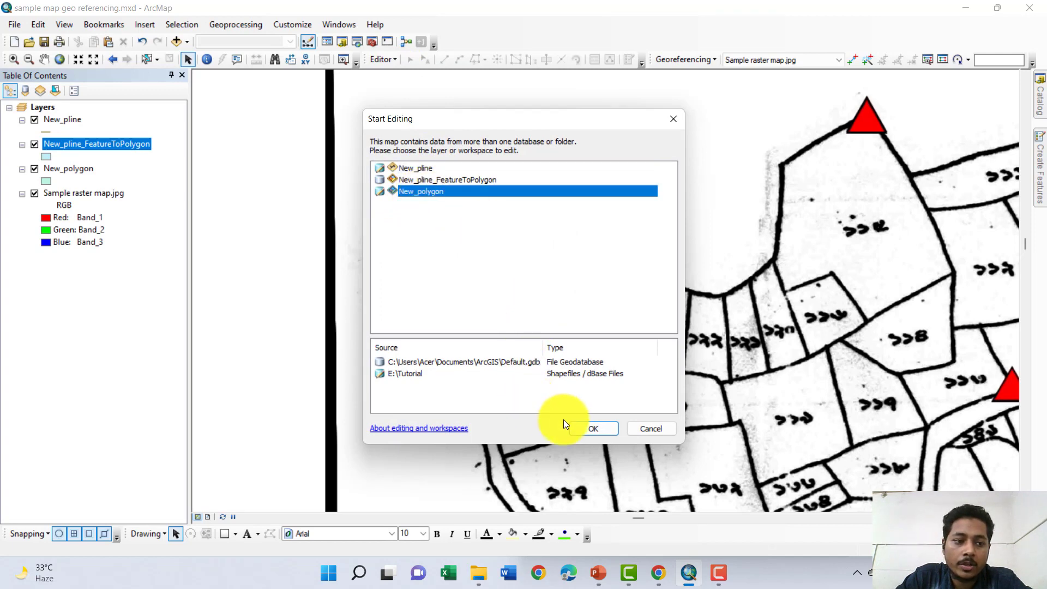
{"action": "left_click", "coordinate": [584, 430]}
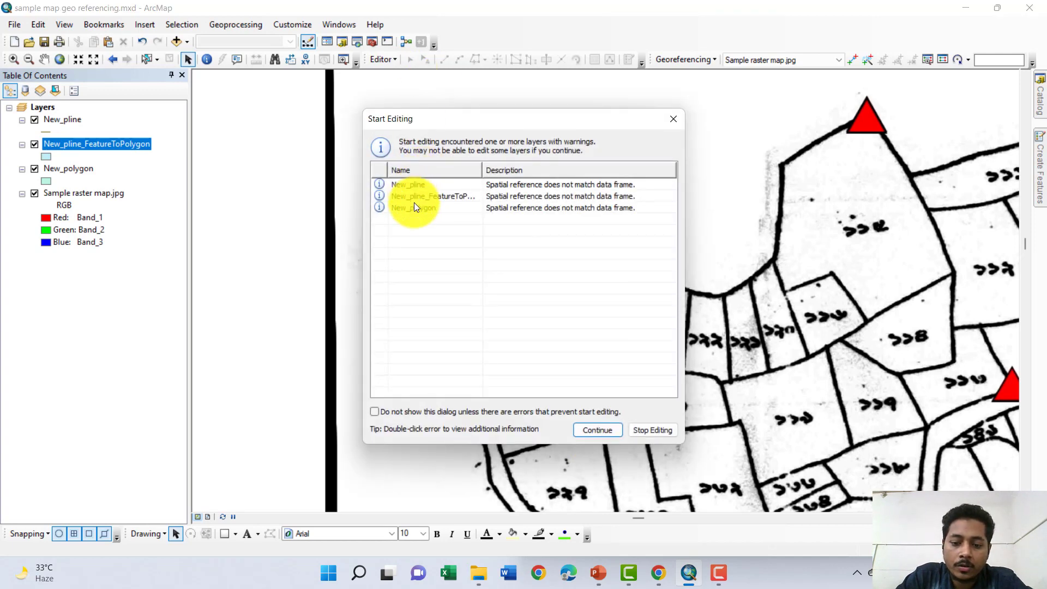
{"action": "left_click", "coordinate": [413, 208]}
{"action": "left_click", "coordinate": [596, 426]}
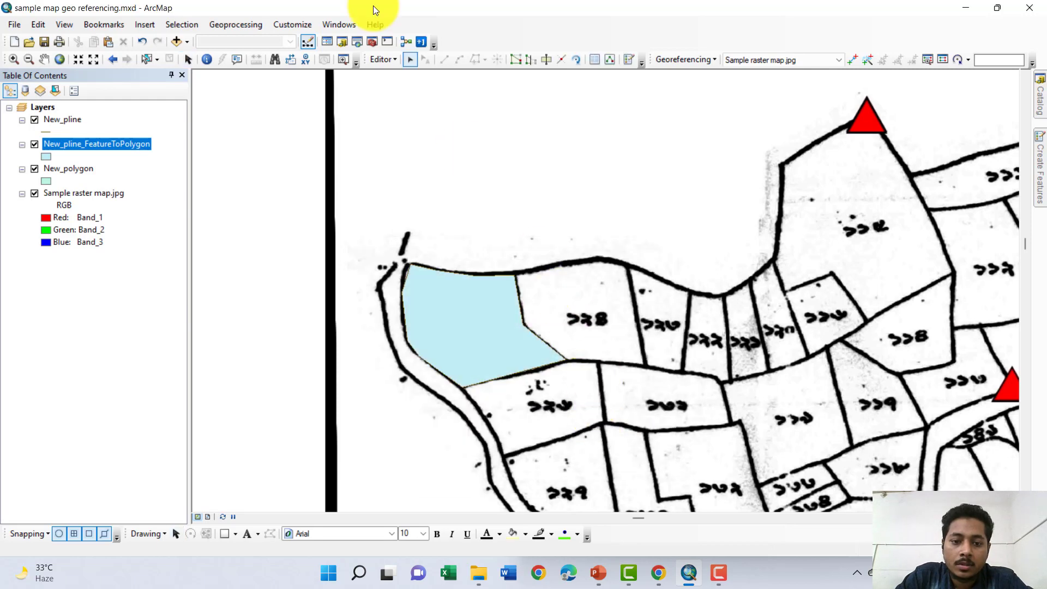
Bring up the Create Features window and choose the New_polygon template with the Polygon construction tool.
{"action": "left_click", "coordinate": [394, 60]}
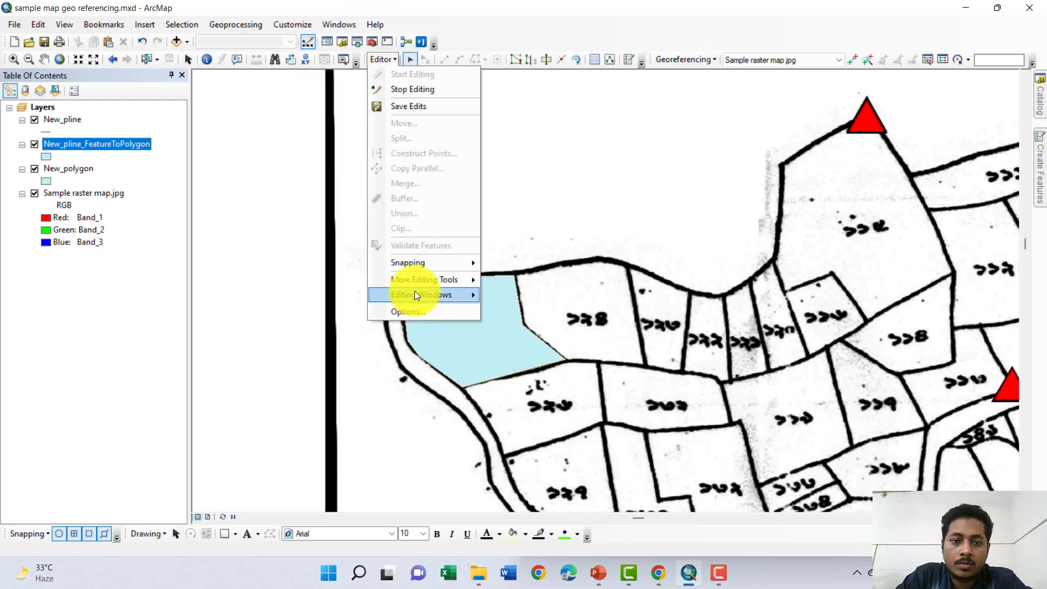
{"action": "mouse_move", "coordinate": [415, 295]}
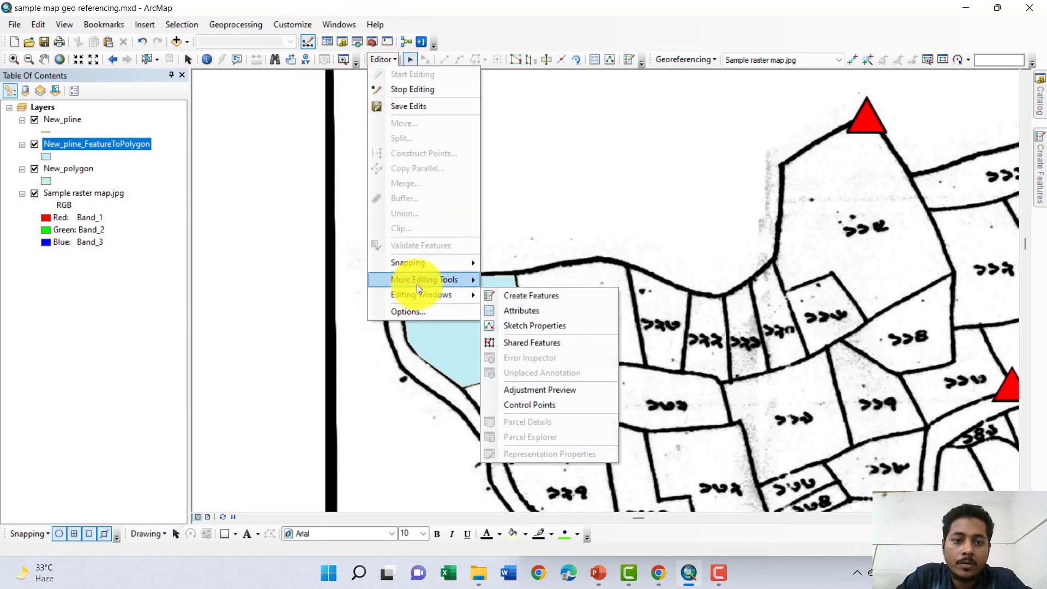
{"action": "left_click", "coordinate": [496, 297]}
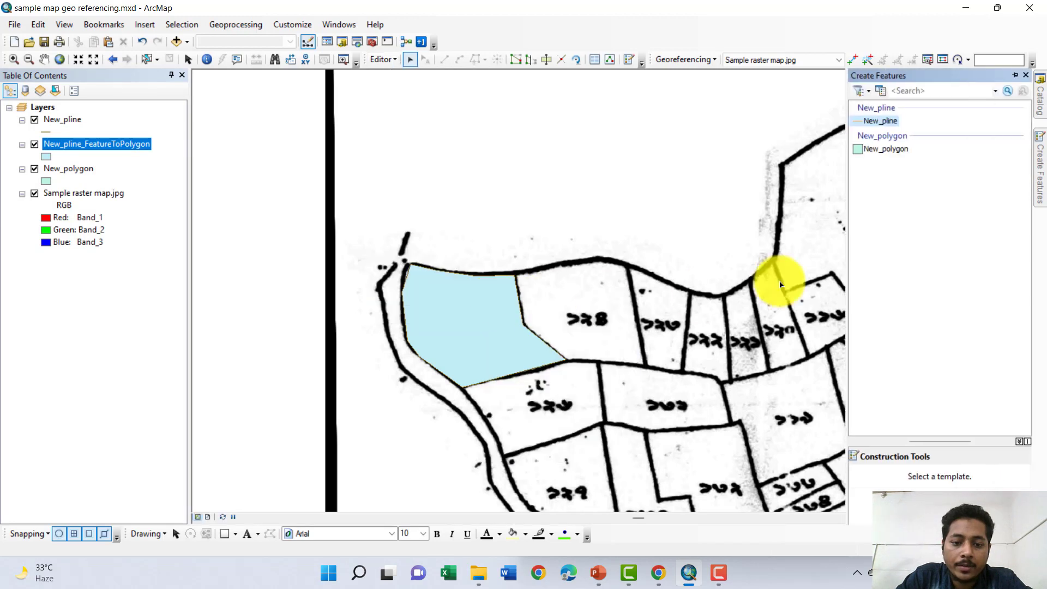
{"action": "left_click", "coordinate": [883, 155]}
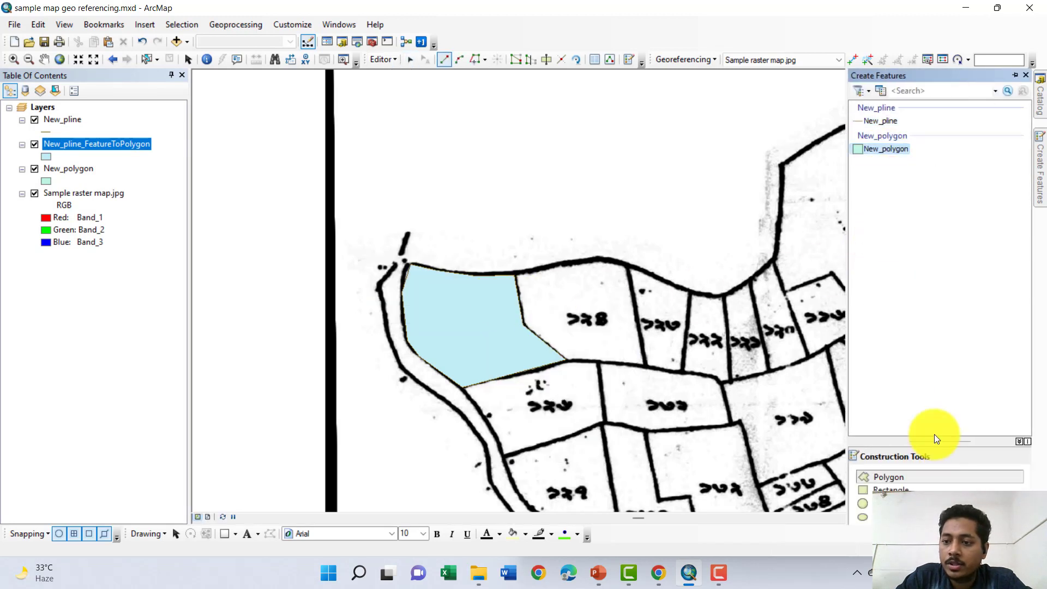
{"action": "left_click_drag", "start_coordinate": [936, 440], "coordinate": [930, 311]}
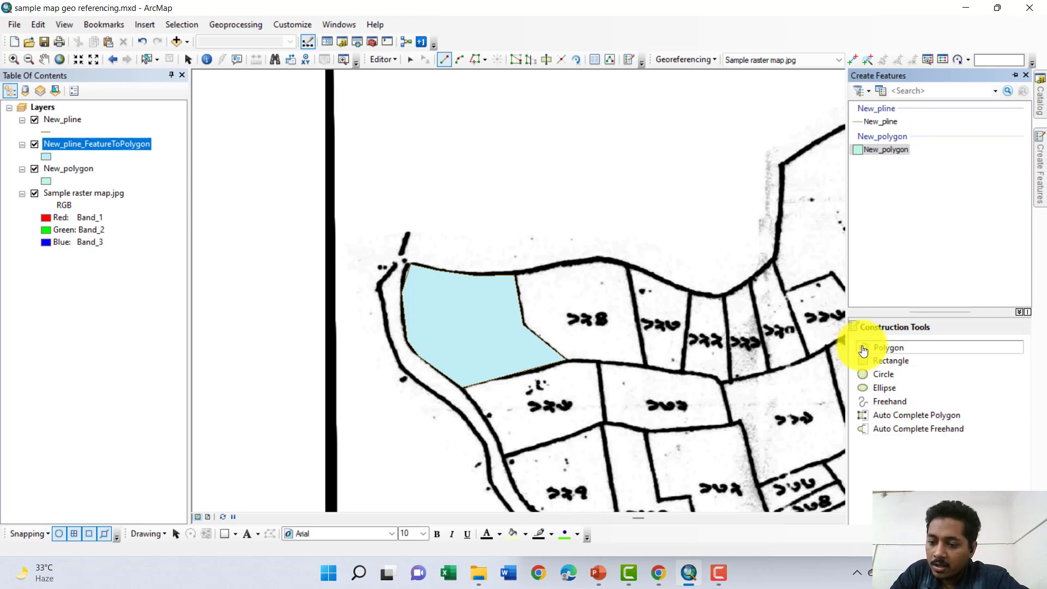
{"action": "left_click", "coordinate": [883, 347]}
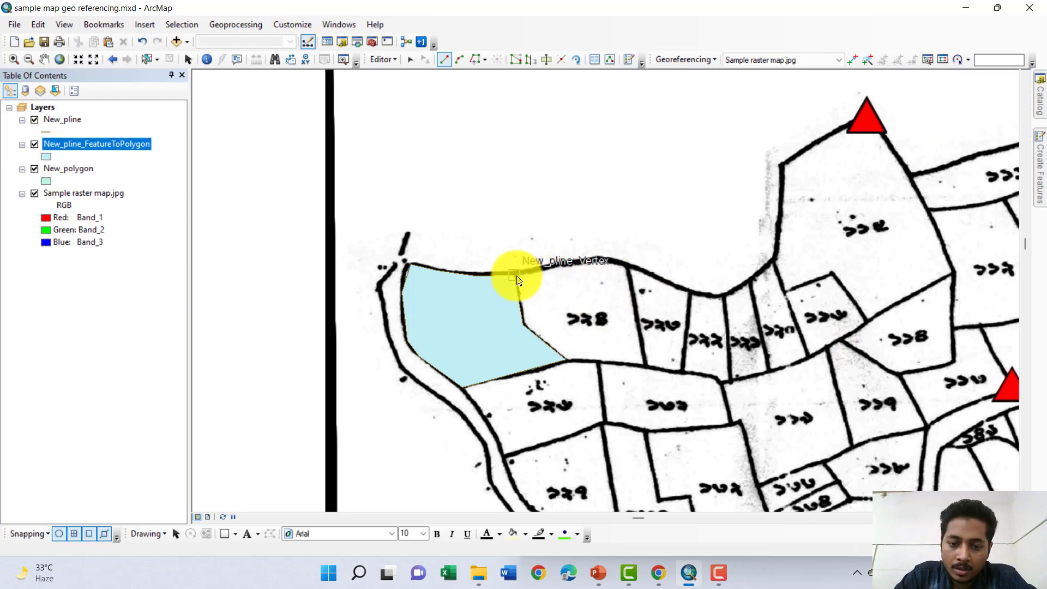
Trace a New_polygon feature around the parcel sharing the blue polygon's eastern edge, snapping to the existing shared vertices.
{"action": "scroll", "coordinate": [517, 280], "scroll_direction": "up", "scroll_amount": 3}
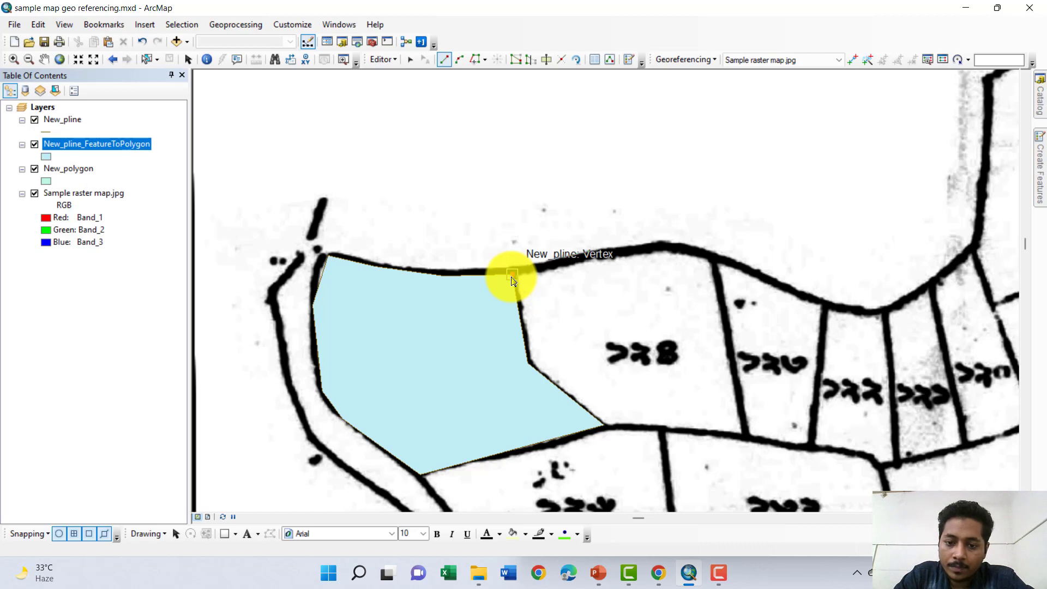
{"action": "left_click", "coordinate": [511, 276]}
{"action": "left_click", "coordinate": [580, 261]}
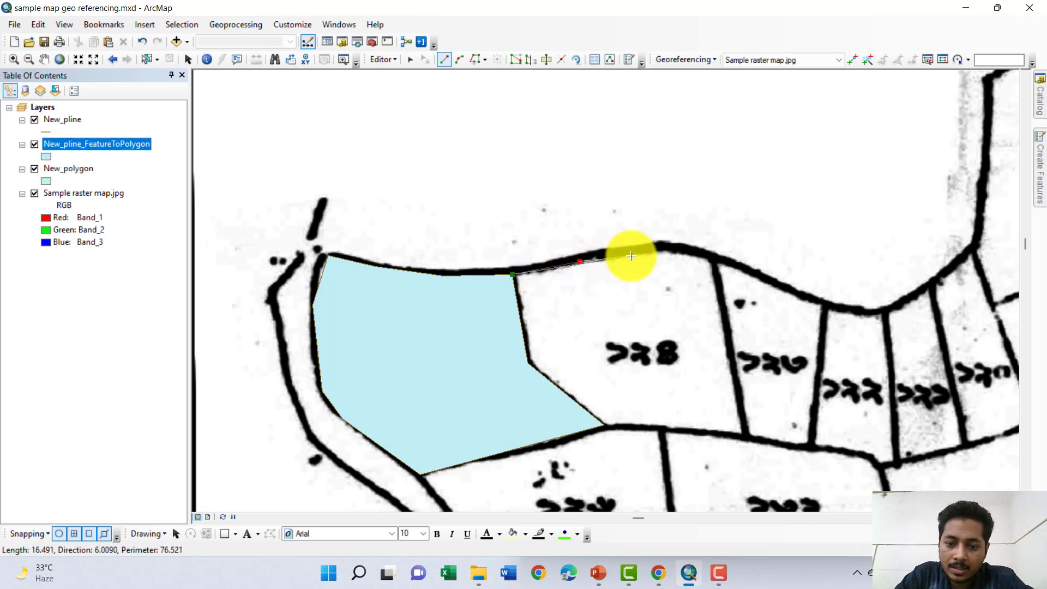
{"action": "left_click", "coordinate": [639, 252]}
{"action": "left_click", "coordinate": [670, 247]}
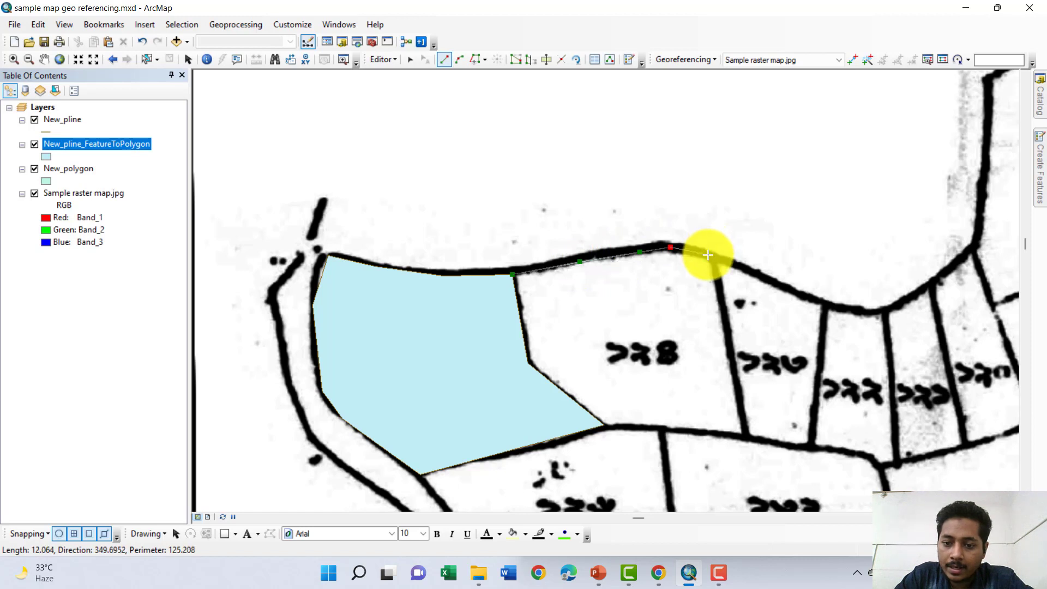
{"action": "left_click", "coordinate": [715, 259]}
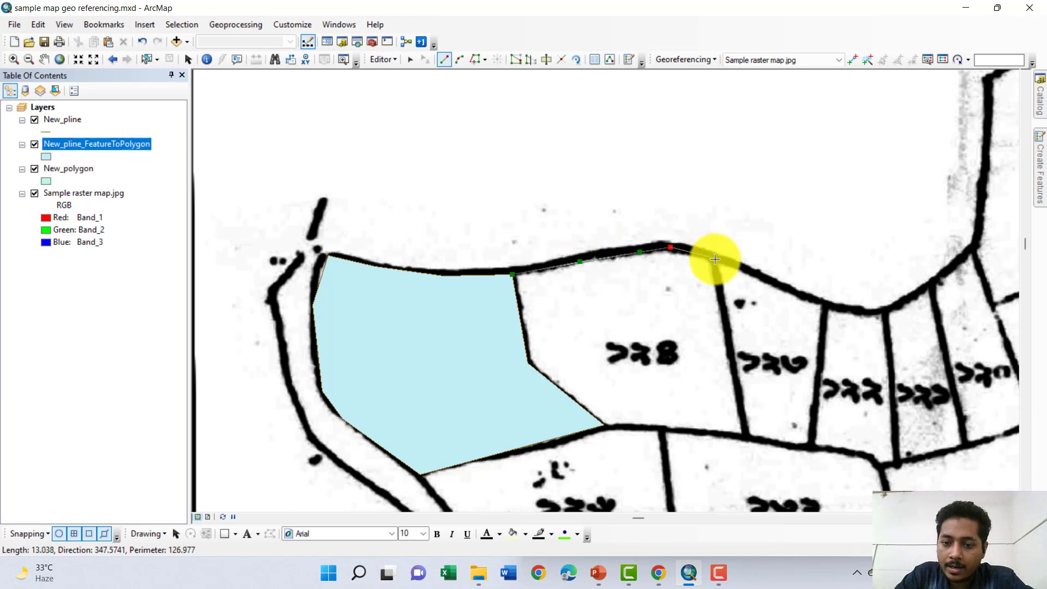
{"action": "left_click", "coordinate": [725, 318]}
{"action": "left_click", "coordinate": [745, 434]}
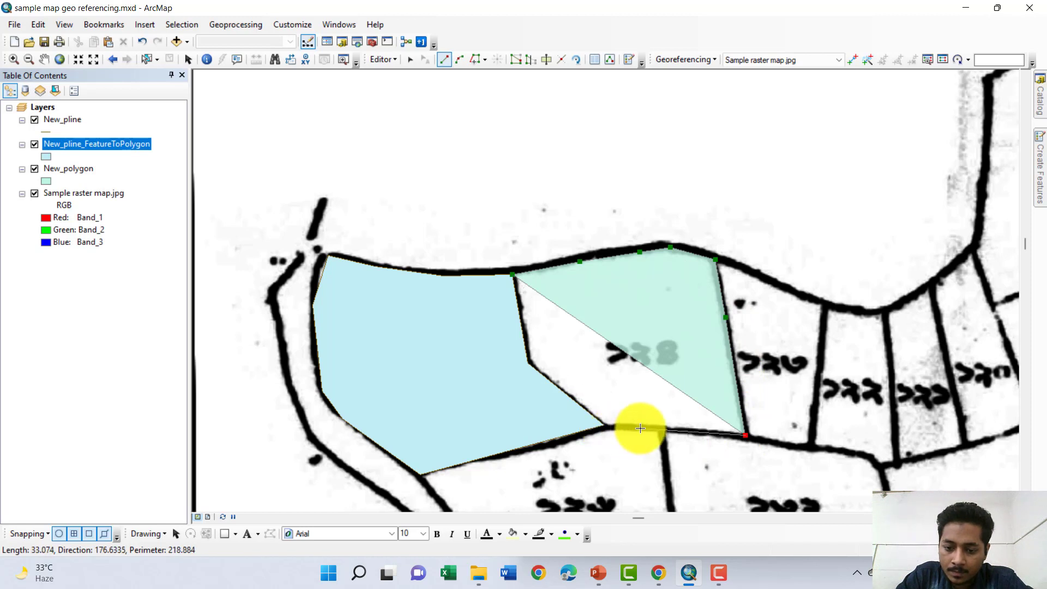
{"action": "left_click", "coordinate": [641, 428]}
{"action": "left_click", "coordinate": [604, 425]}
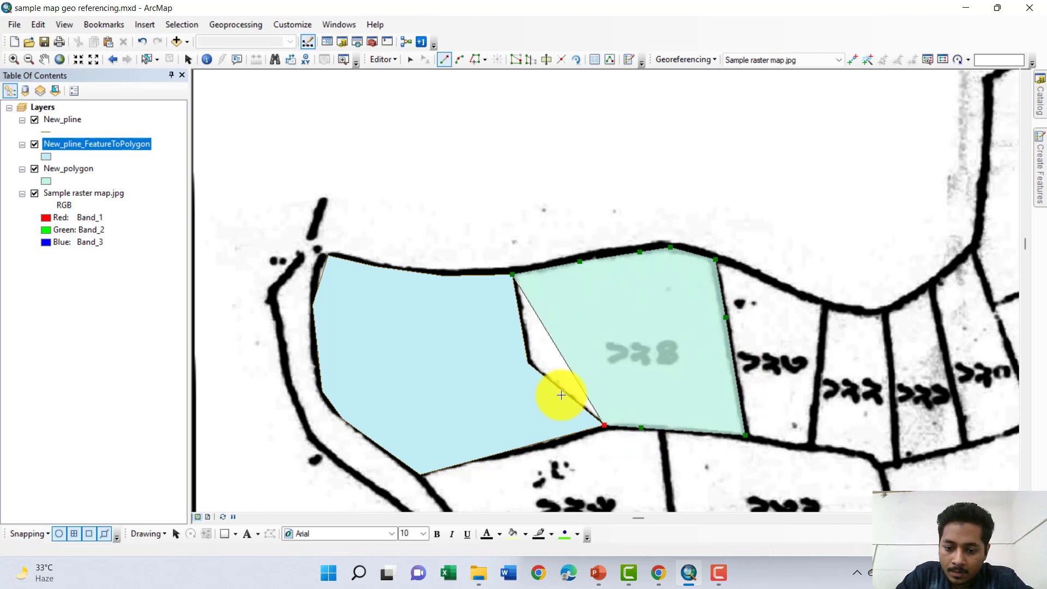
{"action": "double_click", "coordinate": [532, 365]}
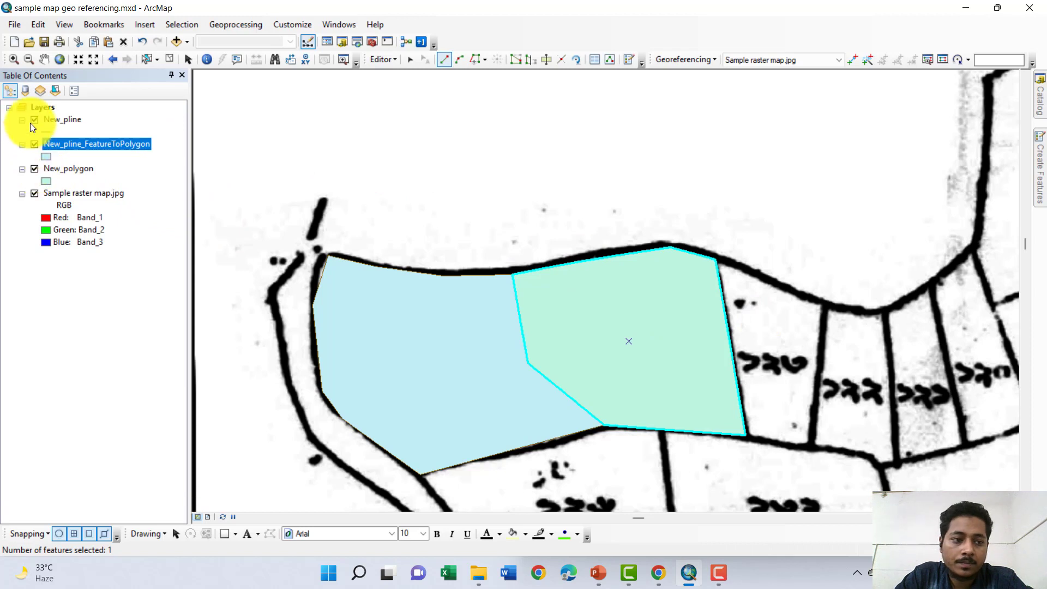
Toggle the New_polygon layer's visibility off and on to check which layer holds the new parcel.
{"action": "left_click", "coordinate": [34, 169]}
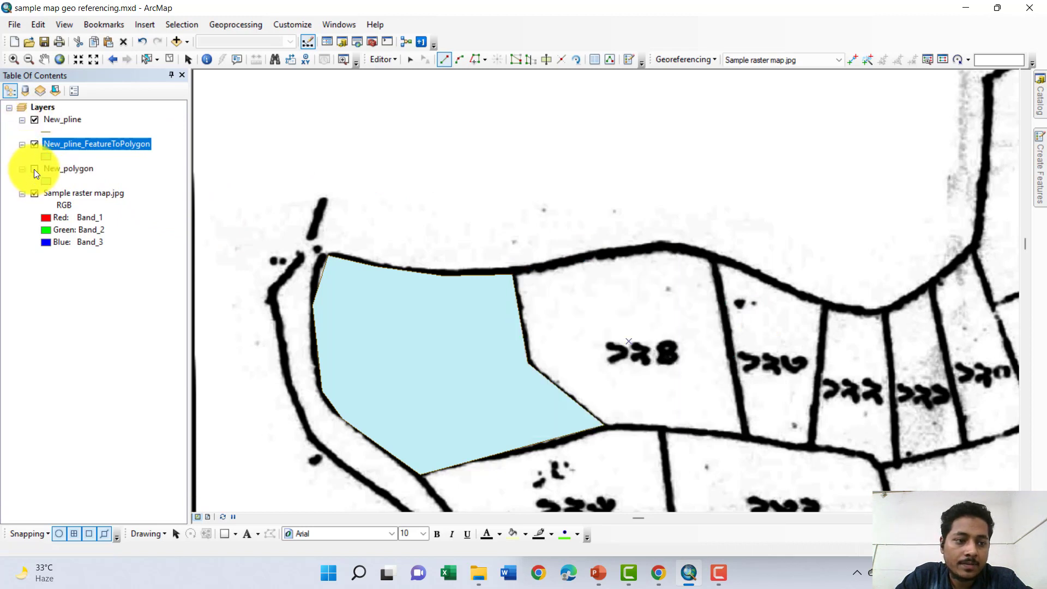
{"action": "left_click", "coordinate": [34, 169]}
{"action": "left_click", "coordinate": [34, 169]}
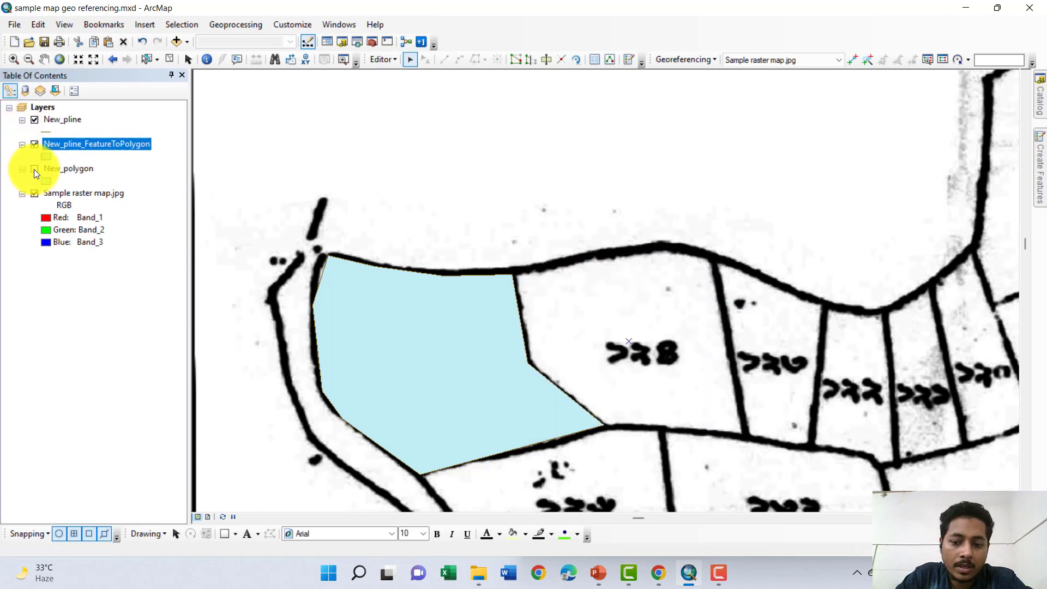
{"action": "left_click", "coordinate": [34, 169]}
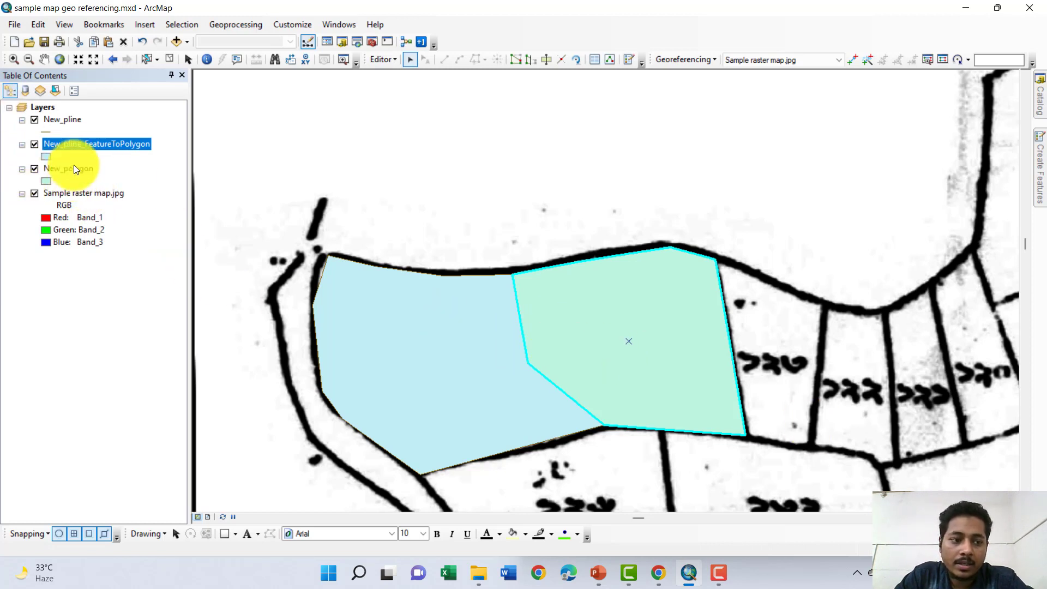
Symbolize the New_pline_FeatureToPolygon layer with no fill and a red outline of width 4.
{"action": "left_click", "coordinate": [46, 158]}
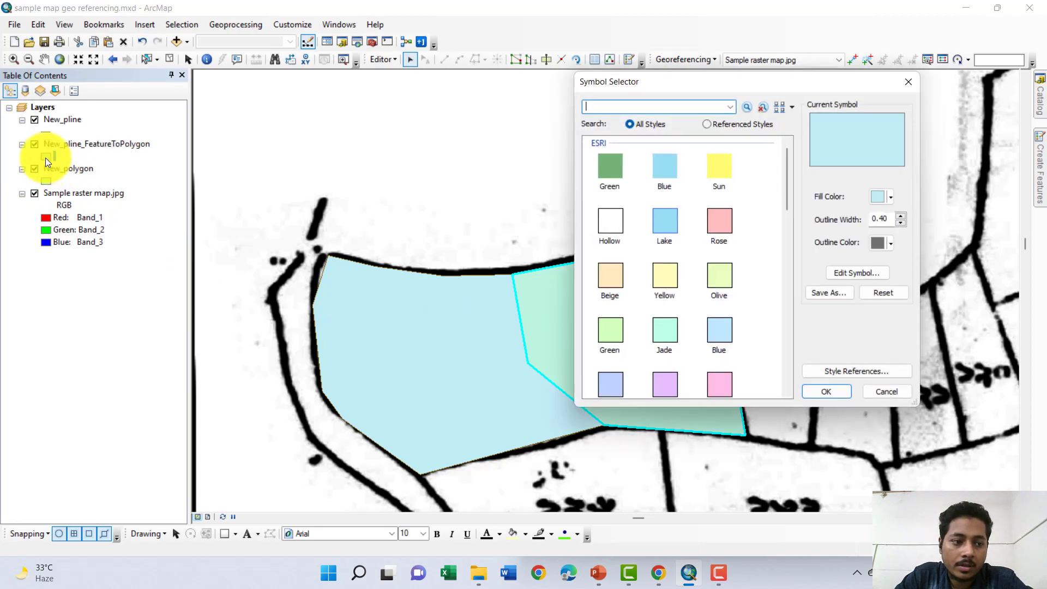
{"action": "left_click", "coordinate": [884, 198]}
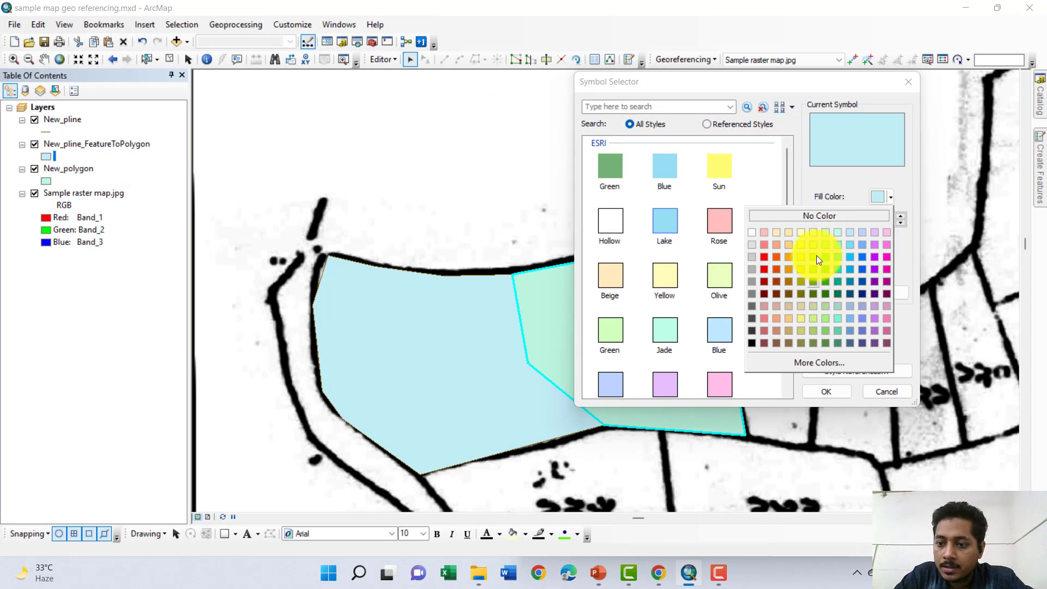
{"action": "left_click", "coordinate": [817, 216]}
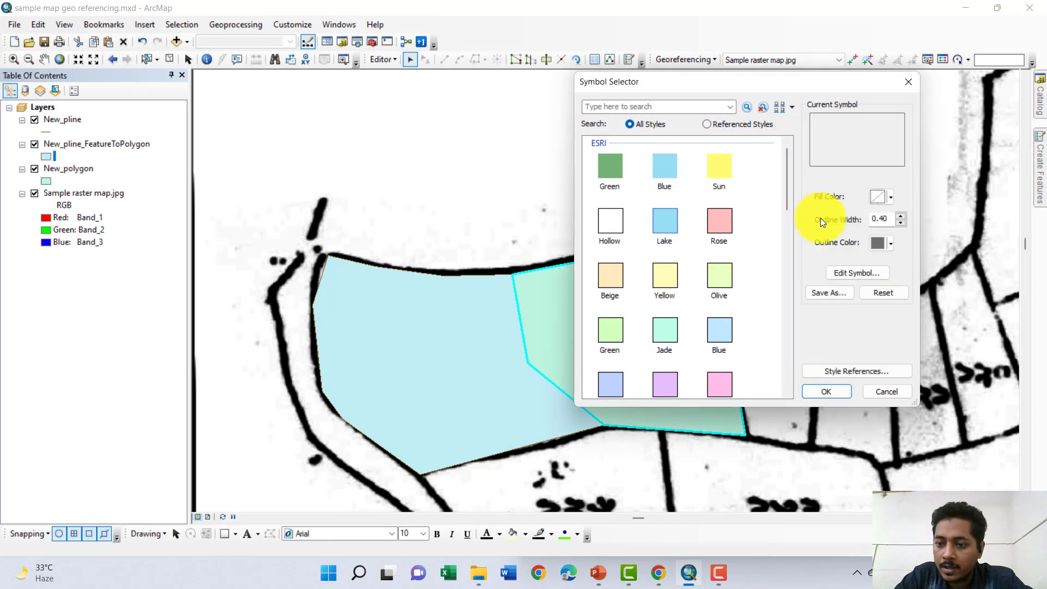
{"action": "left_click", "coordinate": [888, 244]}
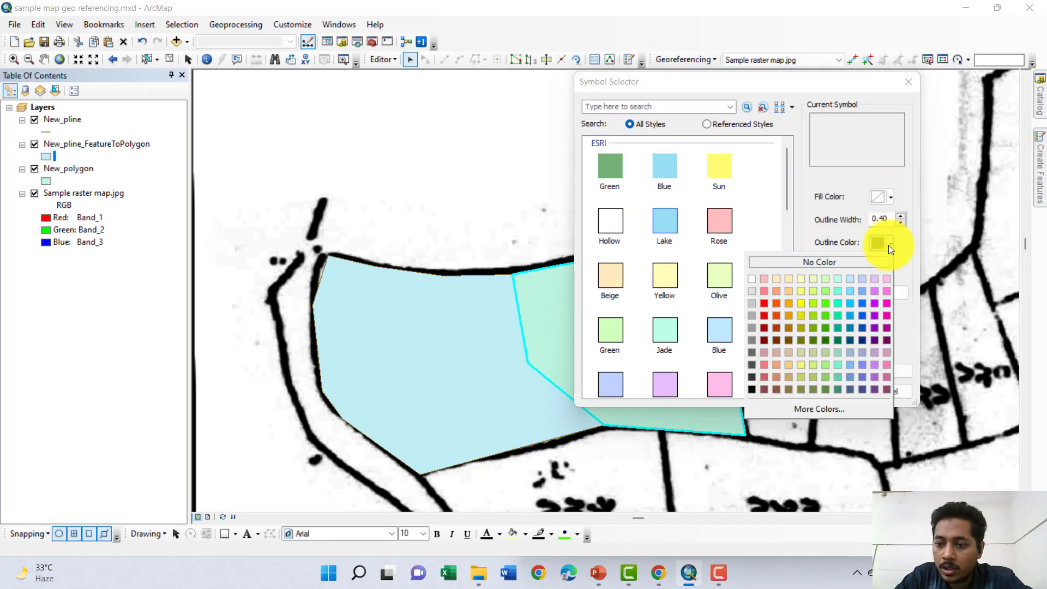
{"action": "left_click", "coordinate": [764, 306]}
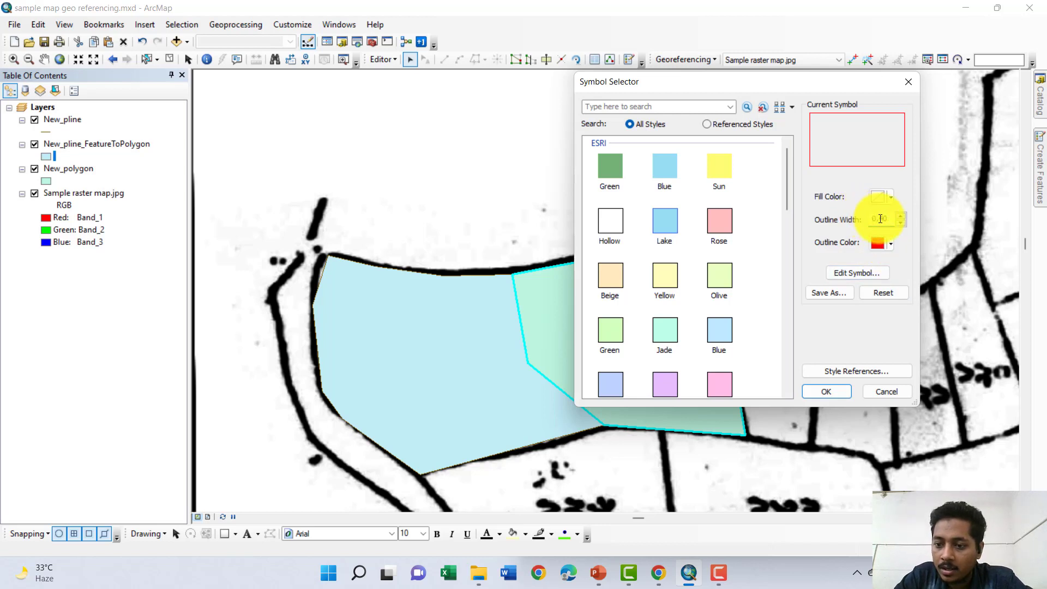
{"action": "left_click_drag", "start_coordinate": [889, 219], "coordinate": [849, 226]}
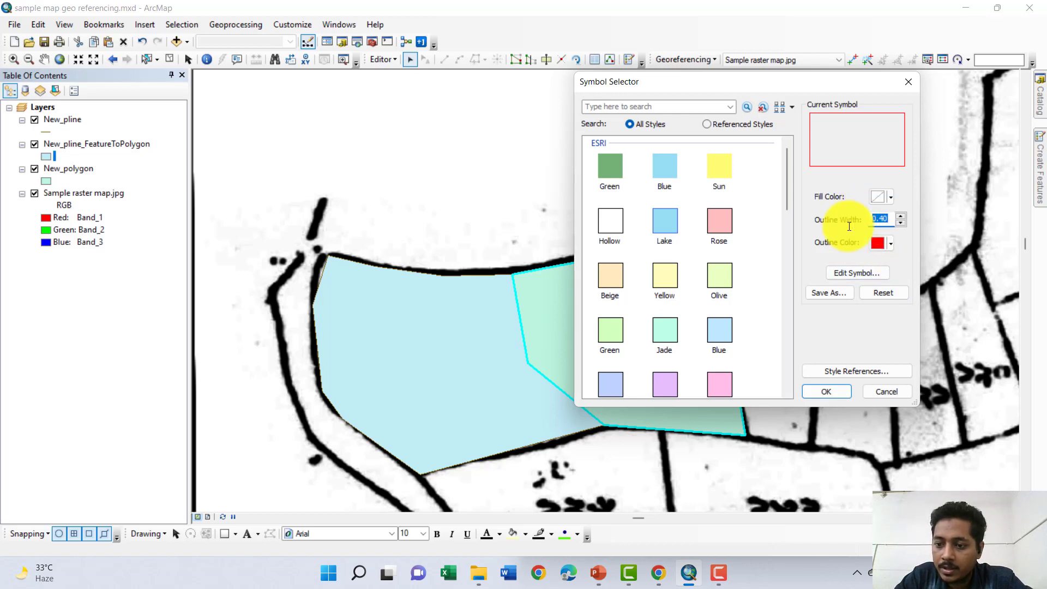
{"action": "type", "text": "4"}
{"action": "key", "text": "Return"}
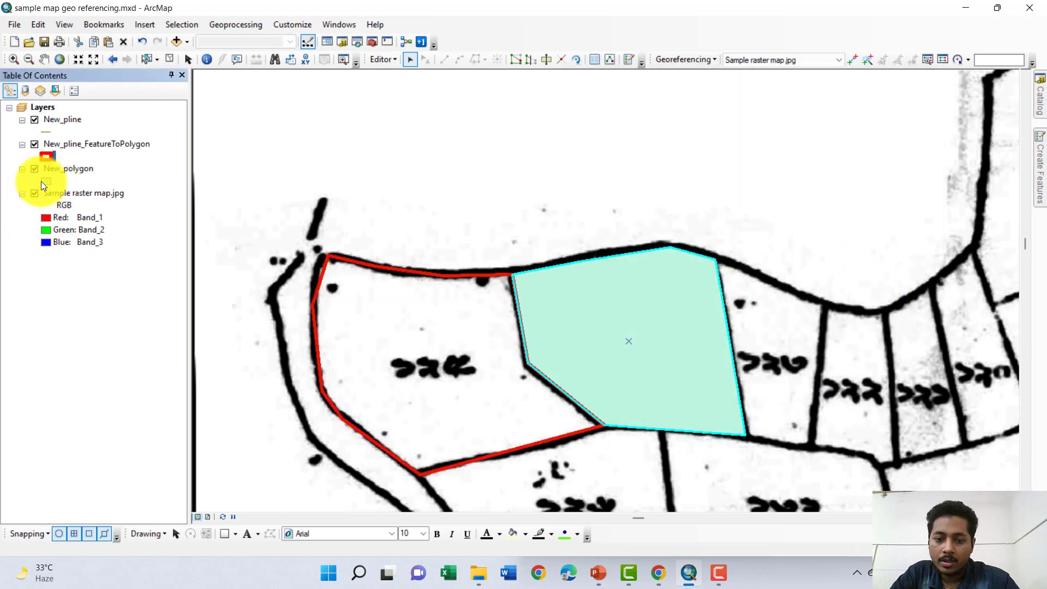
Symbolize the New_polygon layer with no fill and a red outline of width 4.
{"action": "left_click", "coordinate": [41, 181]}
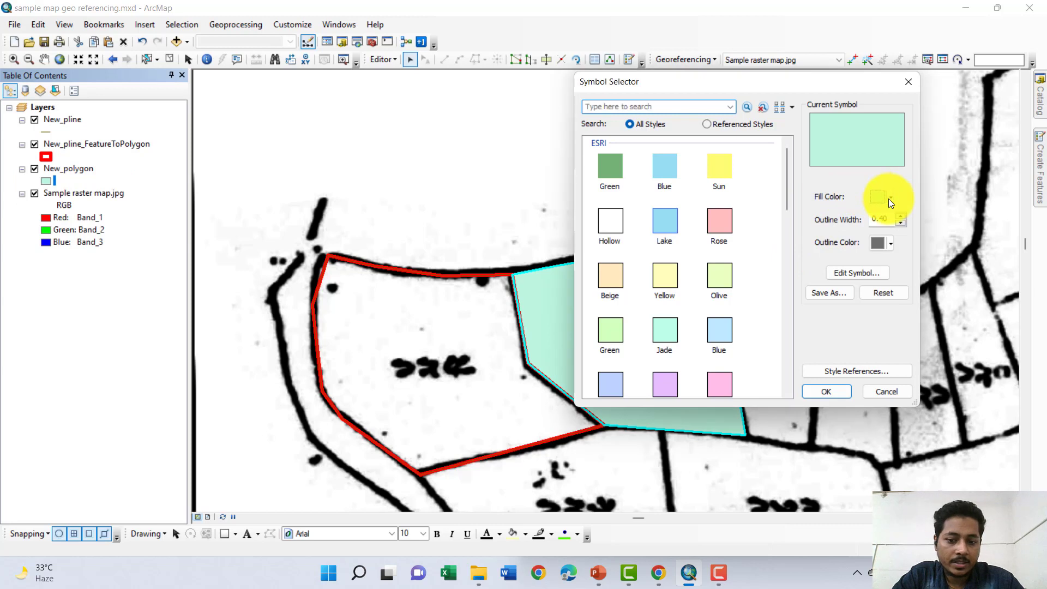
{"action": "left_click", "coordinate": [888, 198]}
{"action": "left_click", "coordinate": [839, 217]}
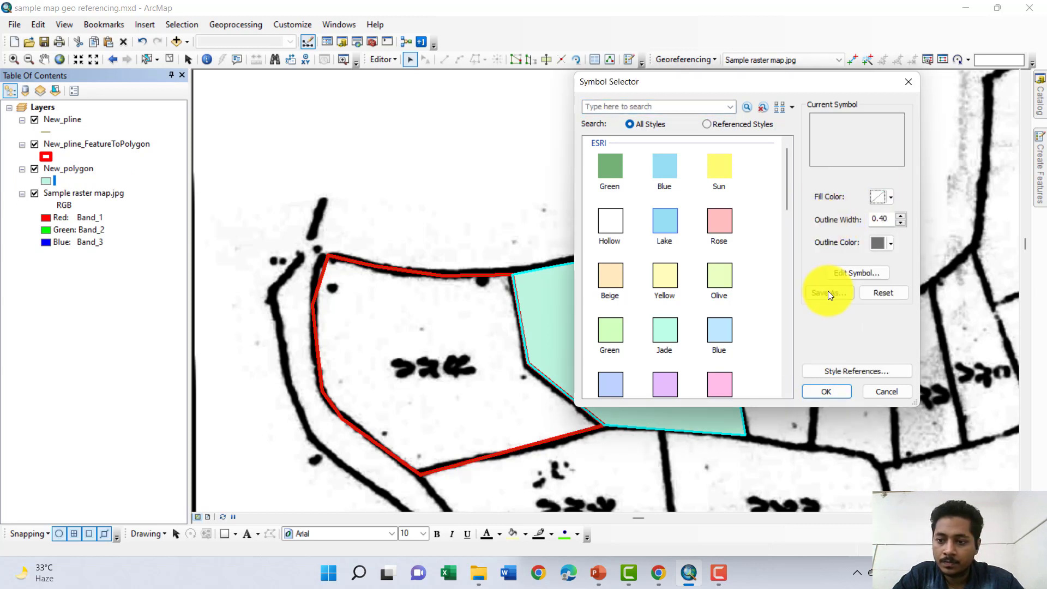
{"action": "left_click", "coordinate": [892, 245]}
{"action": "left_click", "coordinate": [763, 300]}
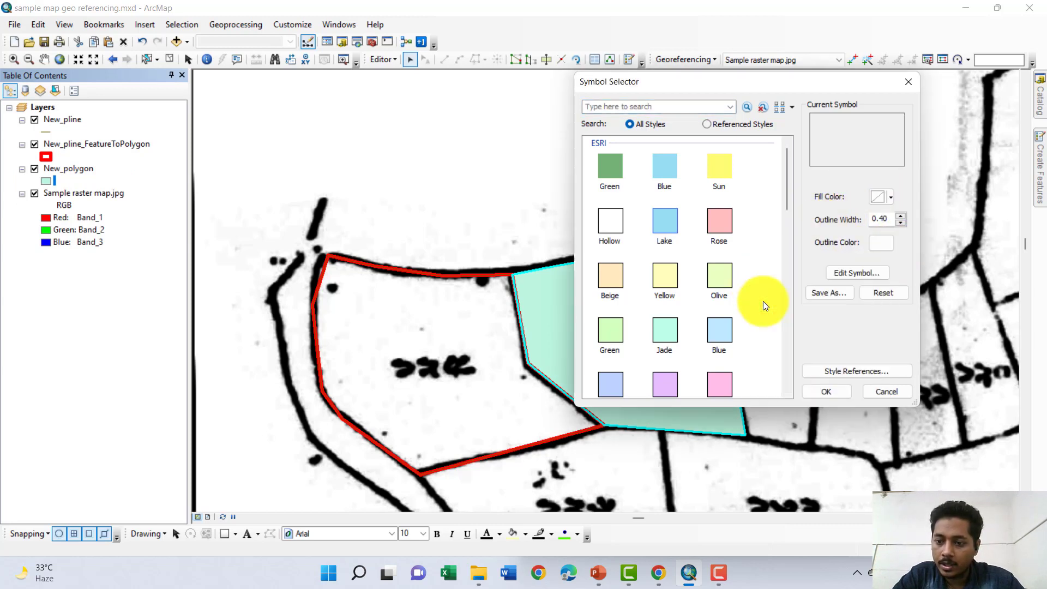
{"action": "left_click_drag", "start_coordinate": [891, 220], "coordinate": [849, 225]}
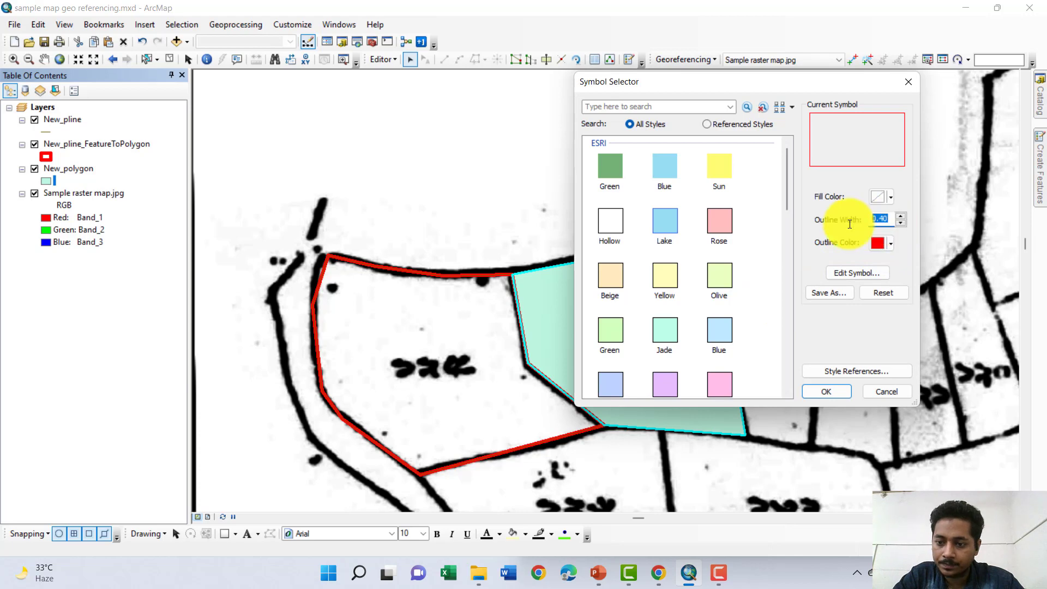
{"action": "type", "text": "4"}
{"action": "key", "text": "Return"}
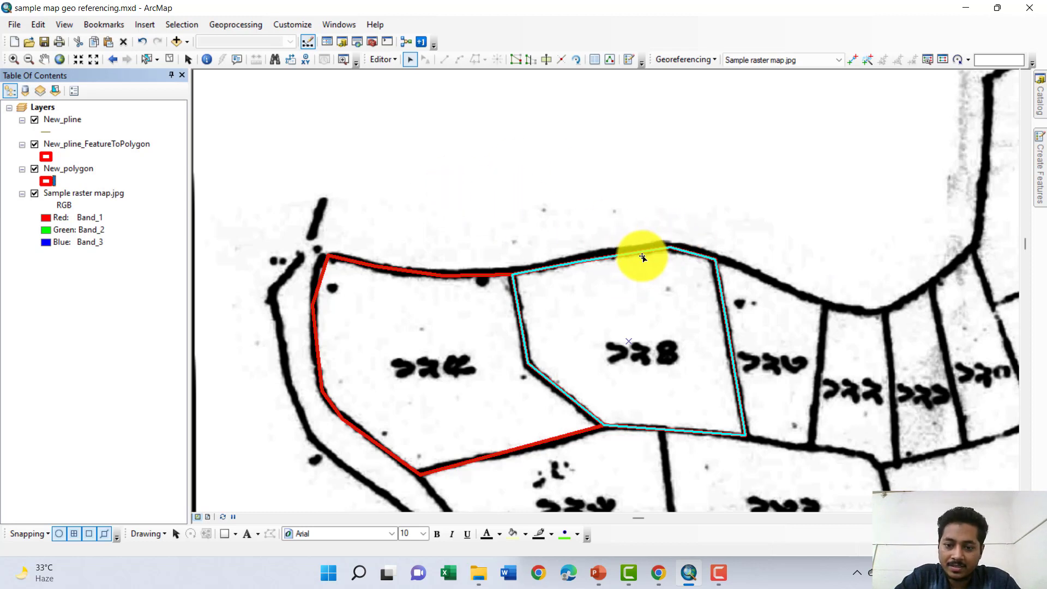
Deselect the new parcel polygon and inspect both outlined parcels together with the surrounding map.
{"action": "left_click", "coordinate": [190, 60]}
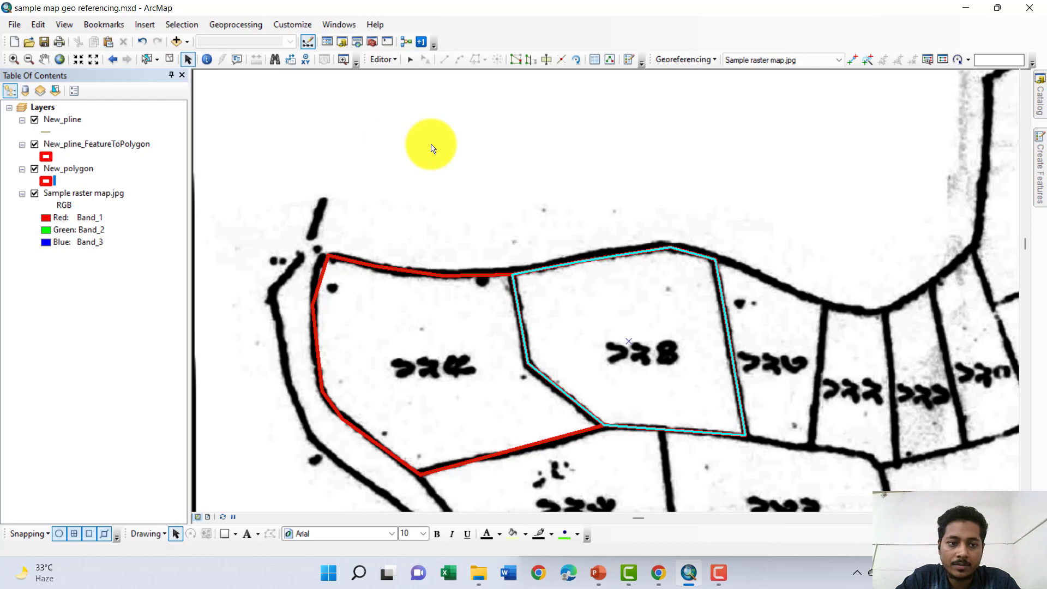
{"action": "left_click", "coordinate": [559, 160]}
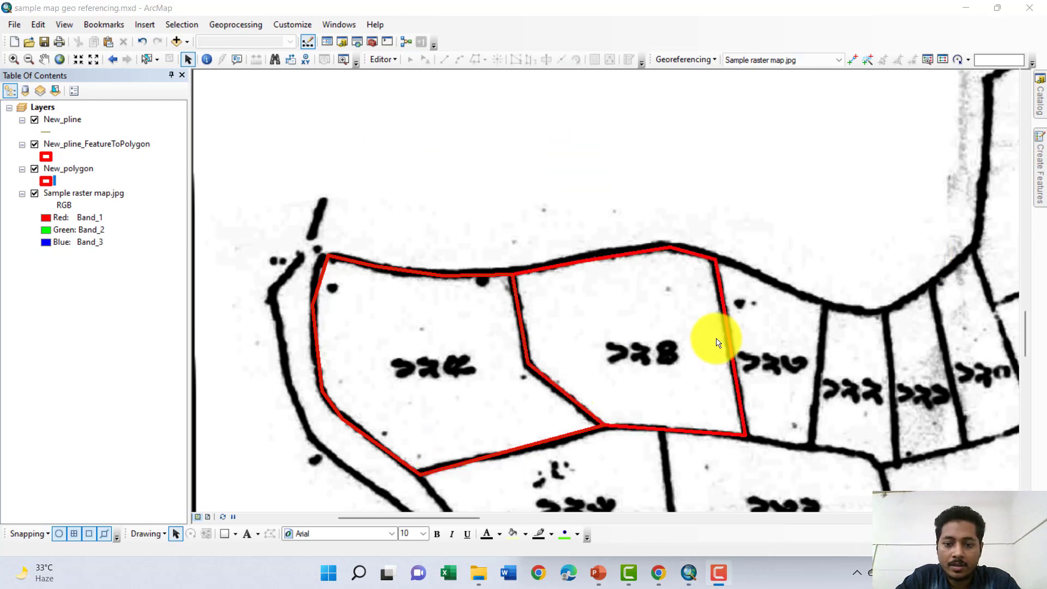
{"action": "scroll", "coordinate": [653, 297], "scroll_direction": "down", "scroll_amount": 2}
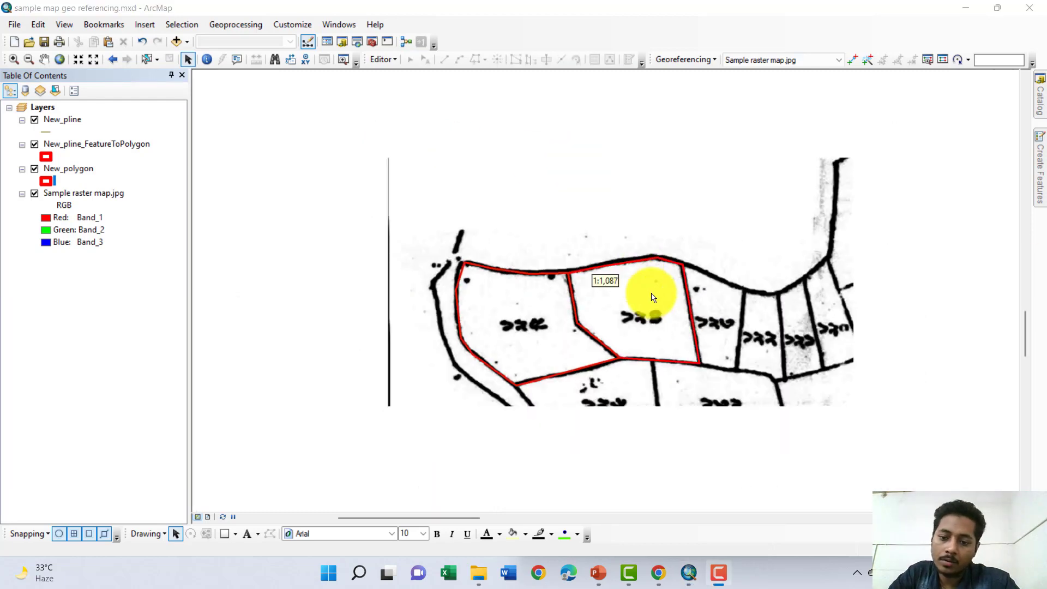
{"action": "scroll", "coordinate": [718, 357], "scroll_direction": "down", "scroll_amount": 1}
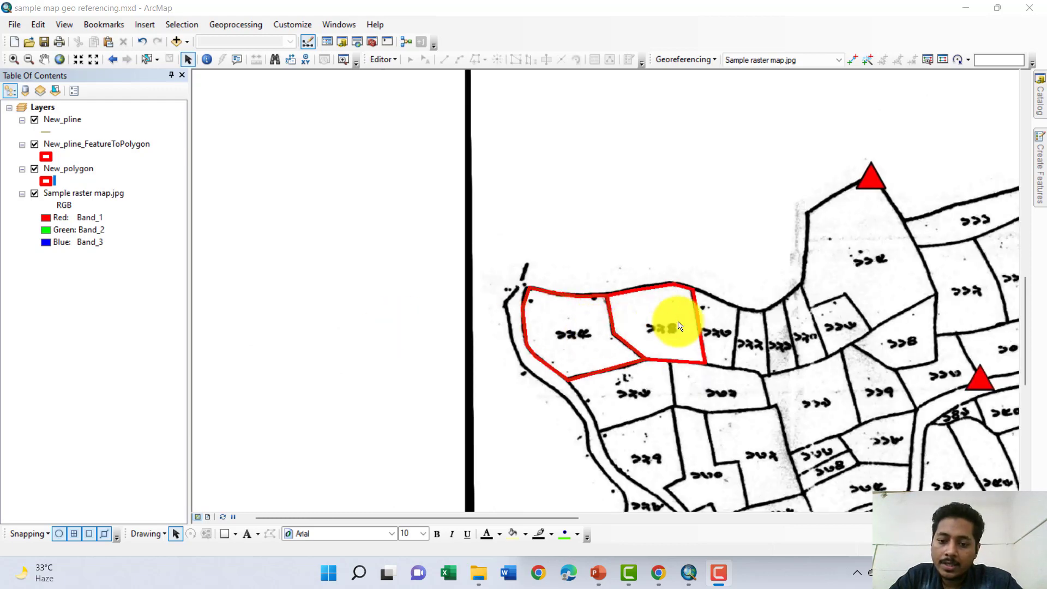
{"action": "left_click_drag", "start_coordinate": [752, 334], "coordinate": [580, 269]}
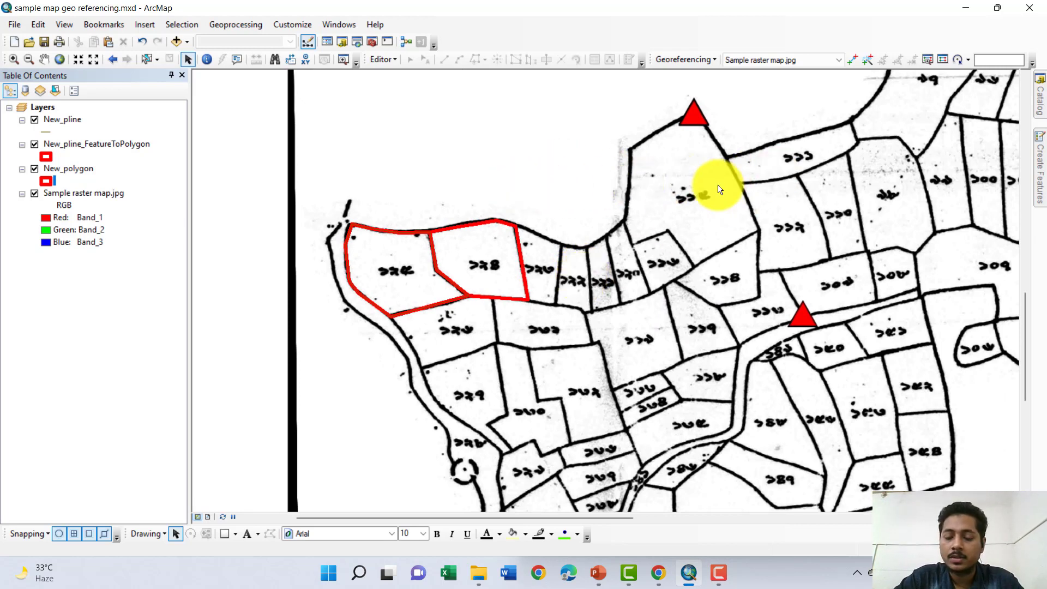
Start an edit session on the New_polygon layer.
{"action": "left_click", "coordinate": [396, 60]}
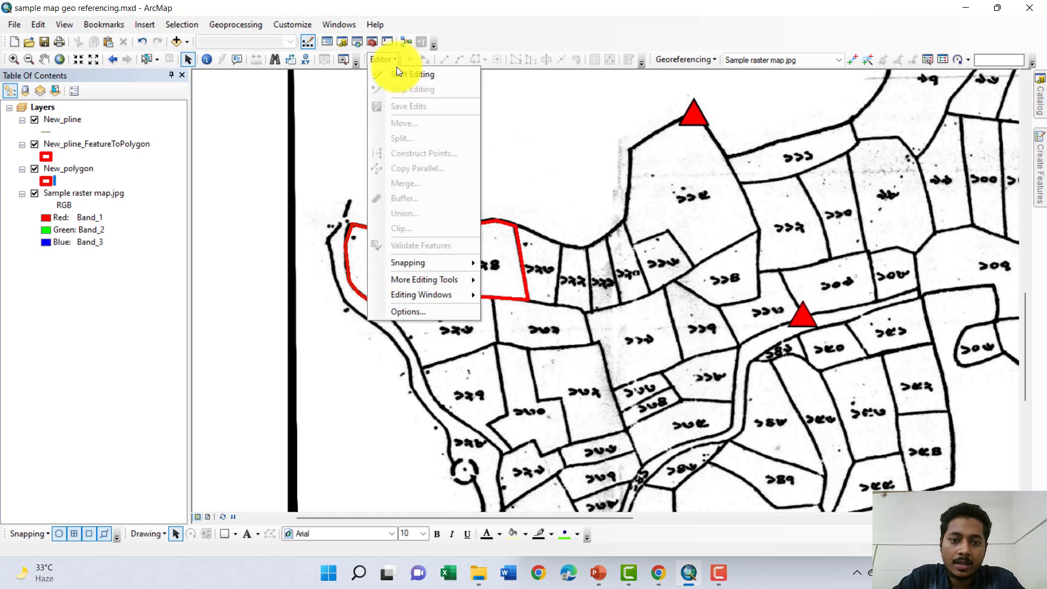
{"action": "left_click", "coordinate": [397, 74]}
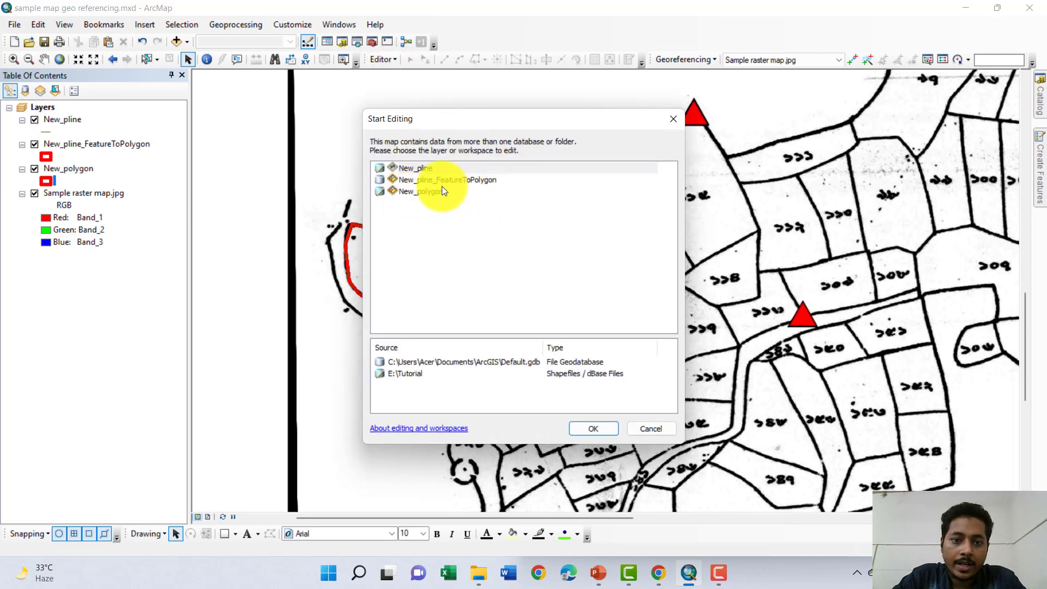
{"action": "left_click", "coordinate": [427, 191]}
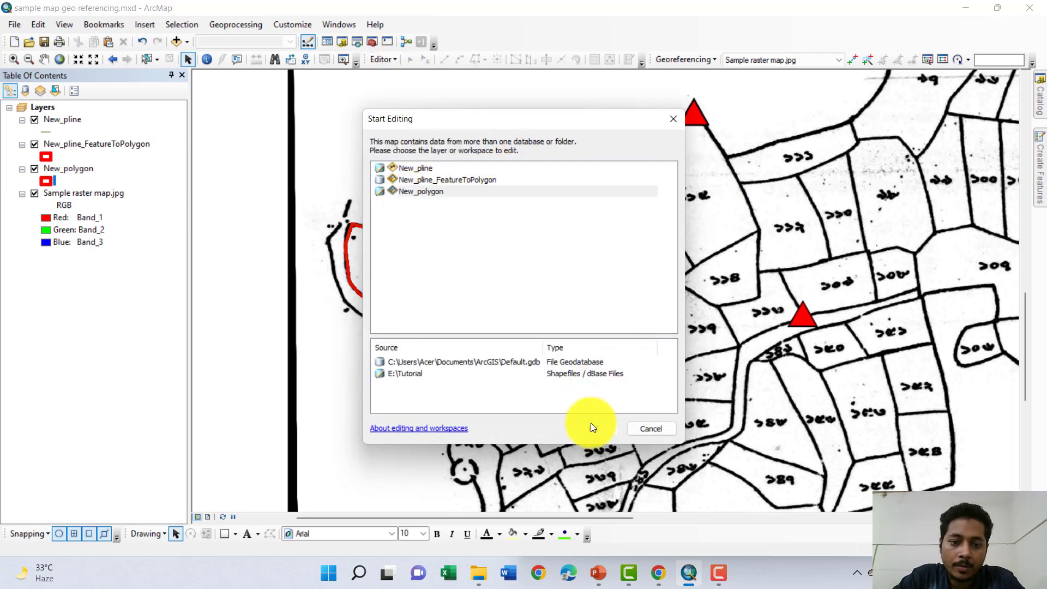
{"action": "left_click", "coordinate": [591, 424]}
{"action": "left_click", "coordinate": [613, 428]}
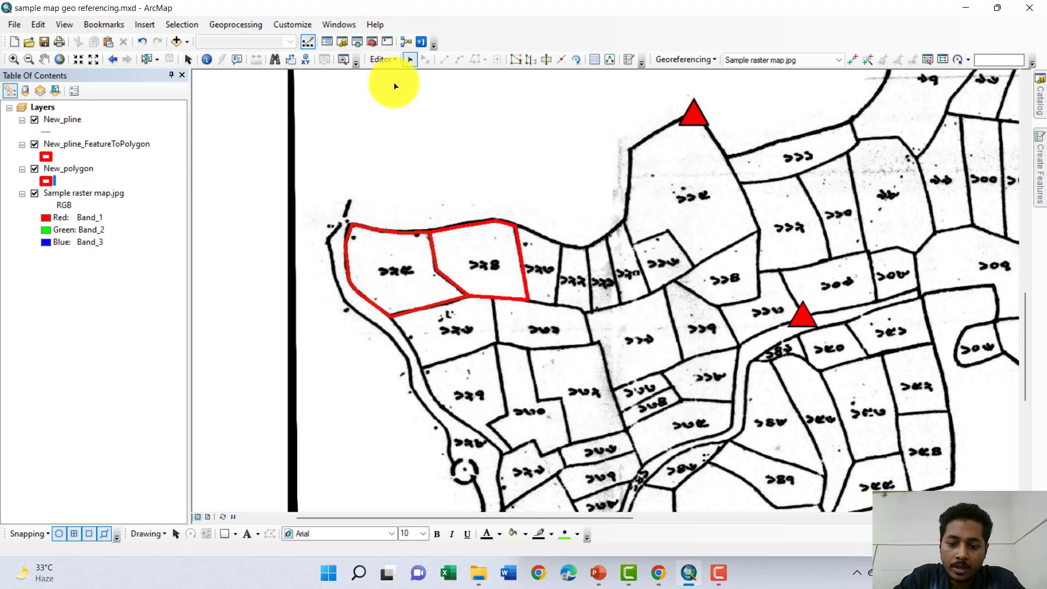
Show the feature creation templates and choose the New_polygon template with the Auto Complete Polygon tool.
{"action": "left_click", "coordinate": [391, 58]}
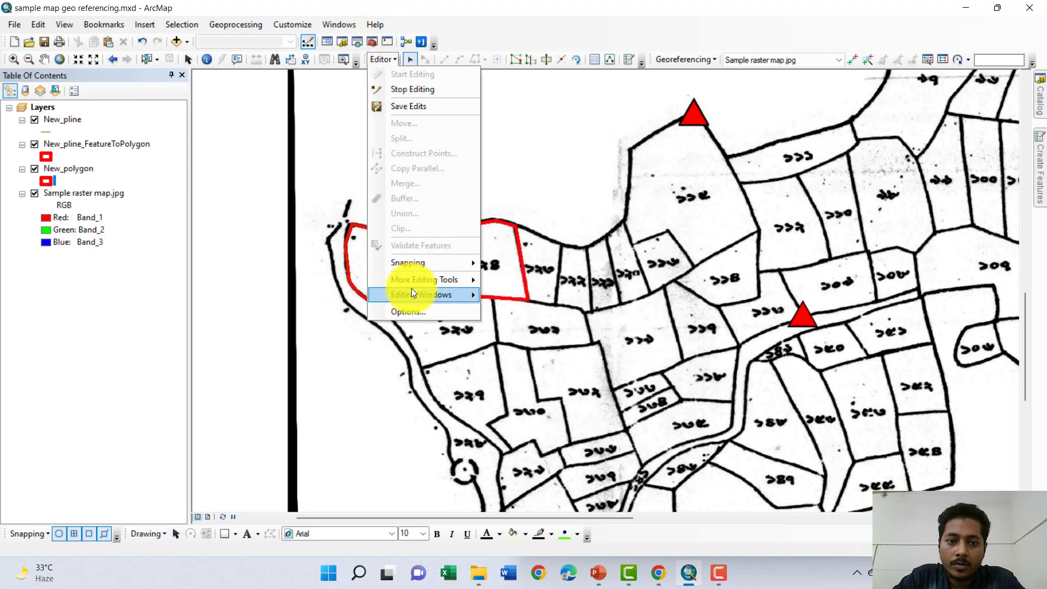
{"action": "mouse_move", "coordinate": [428, 283]}
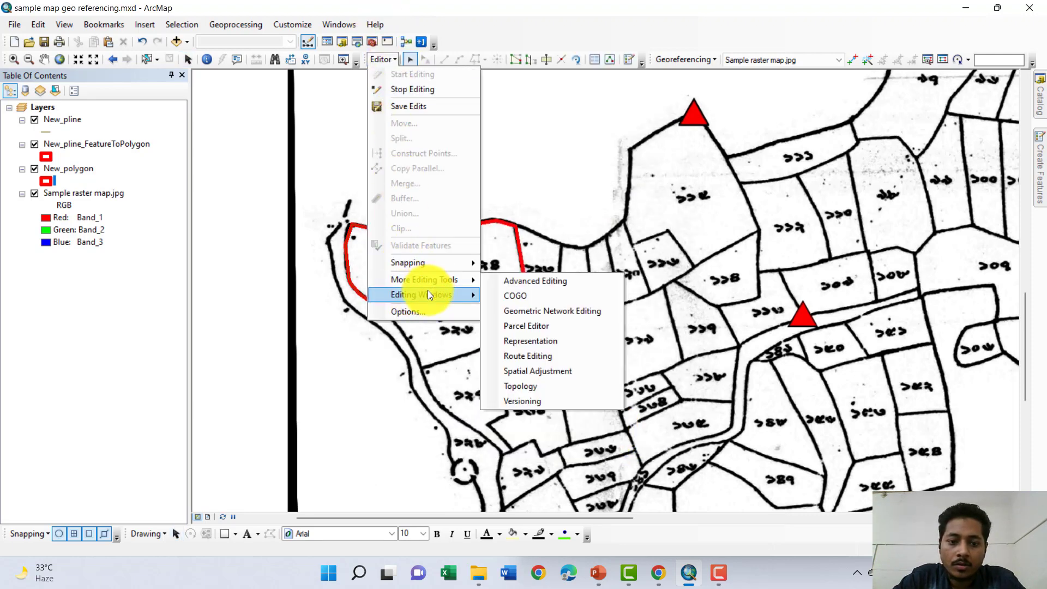
{"action": "mouse_move", "coordinate": [466, 299]}
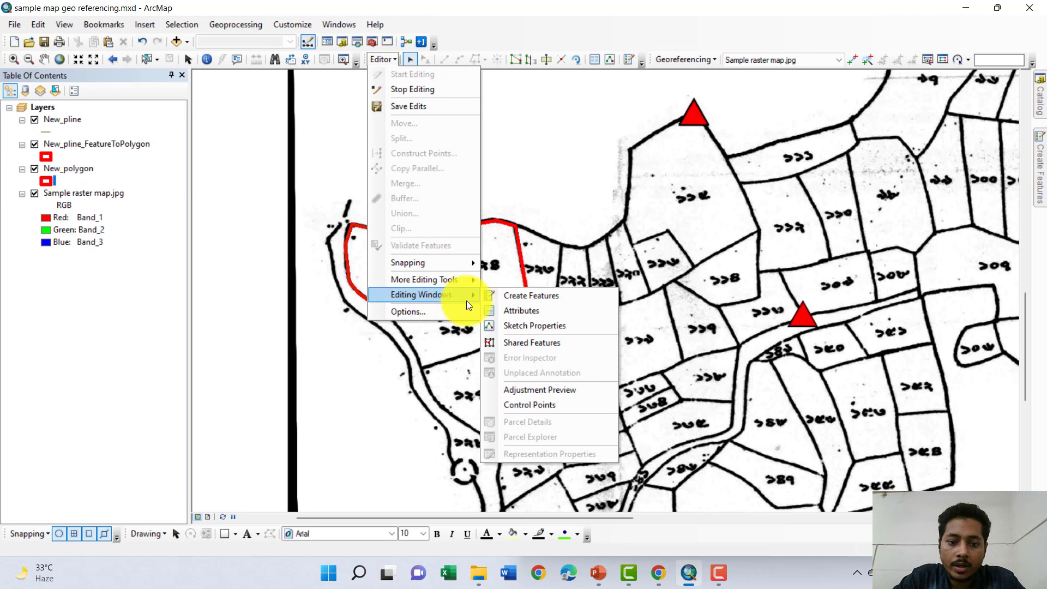
{"action": "left_click", "coordinate": [508, 295]}
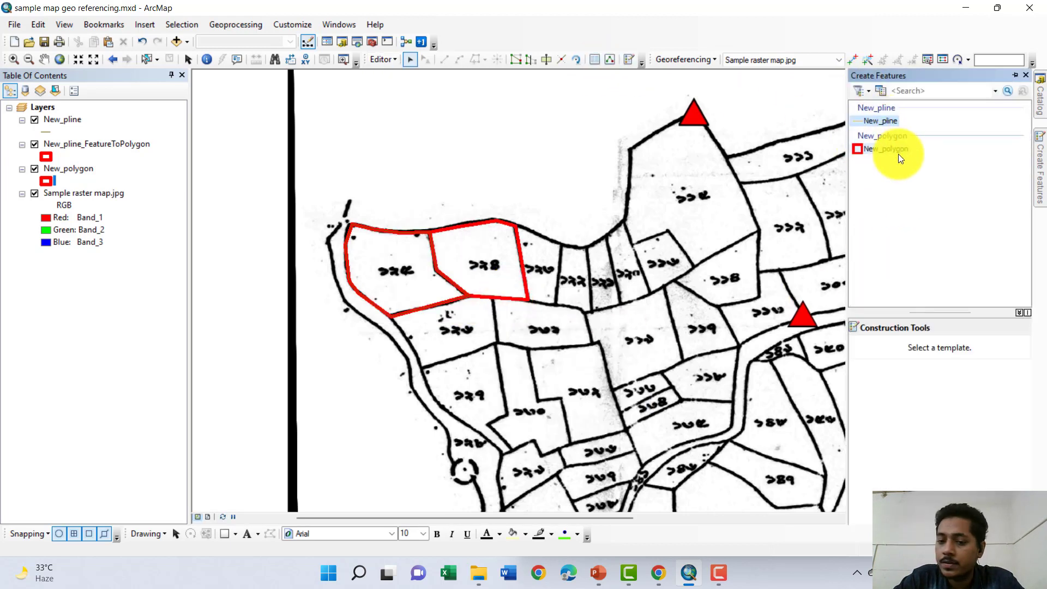
{"action": "left_click", "coordinate": [896, 150]}
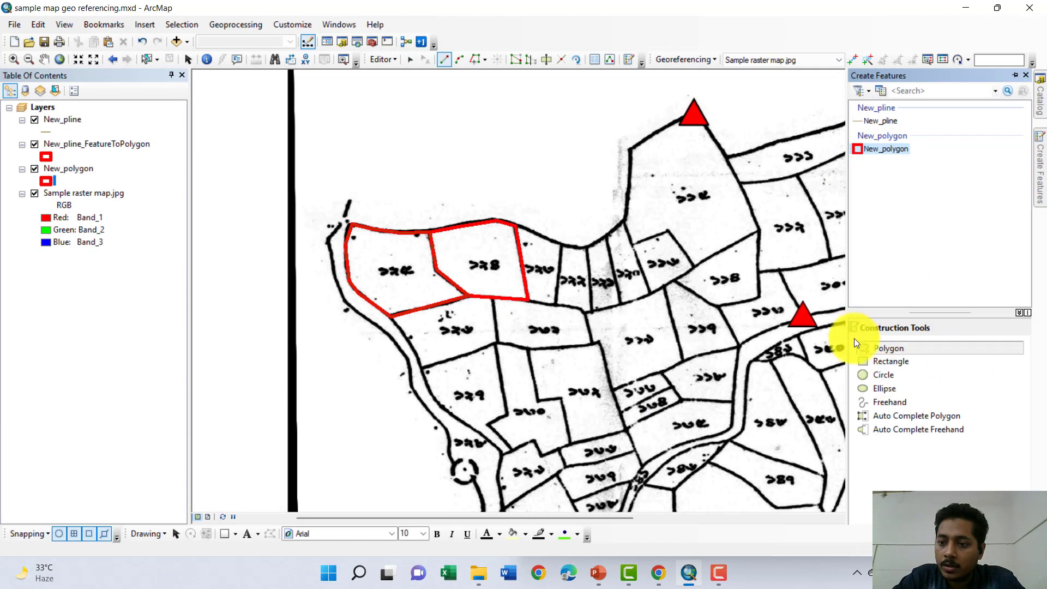
{"action": "left_click", "coordinate": [924, 417]}
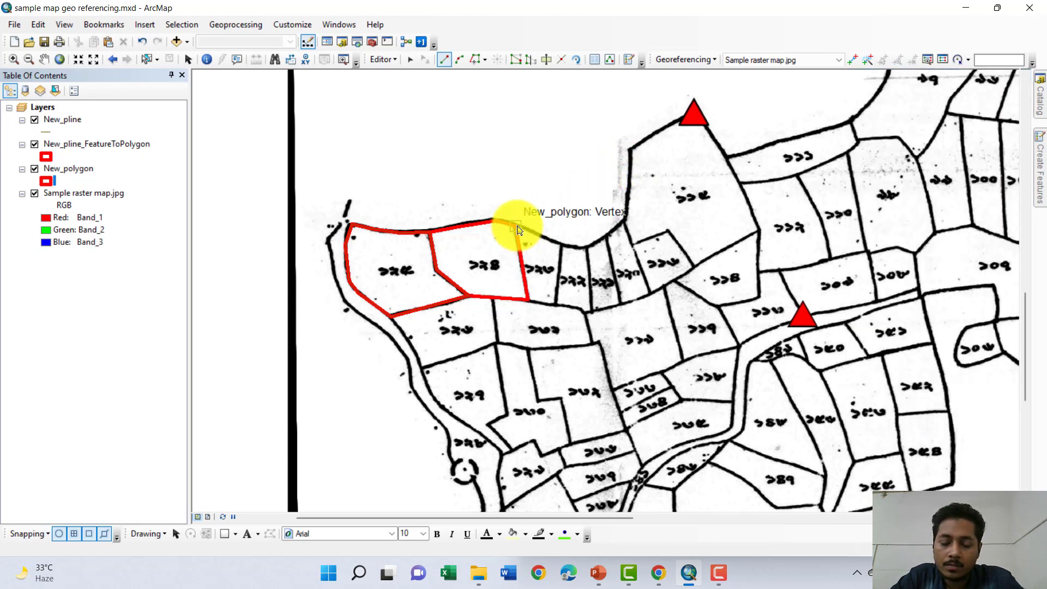
Auto-complete the narrow parcel directly east of the two outlined parcels, snapping its ends to the existing polygon's vertices.
{"action": "left_click", "coordinate": [516, 225]}
{"action": "left_click", "coordinate": [537, 236]}
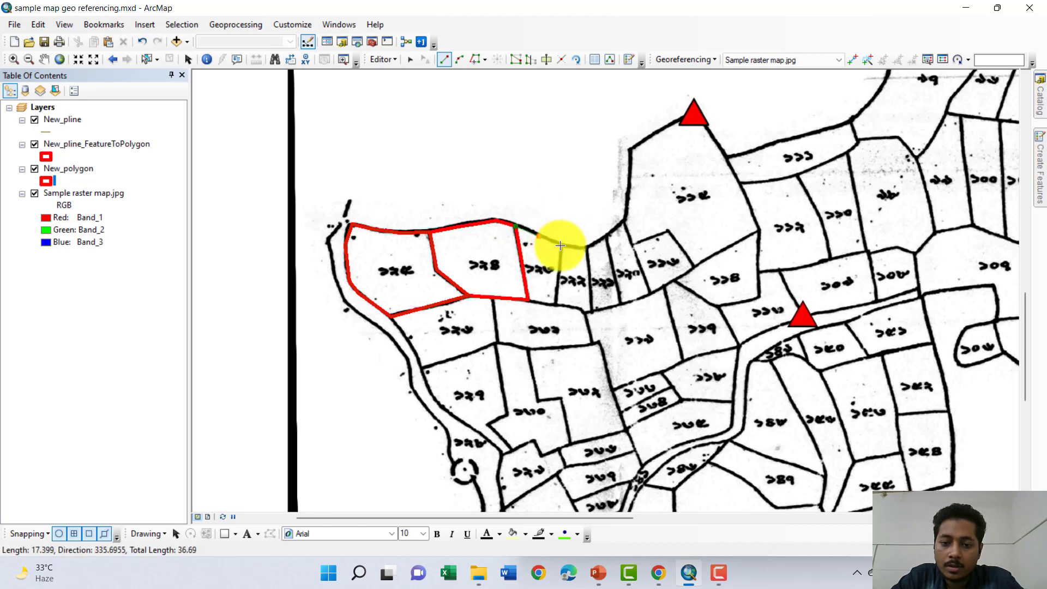
{"action": "left_click", "coordinate": [562, 247]}
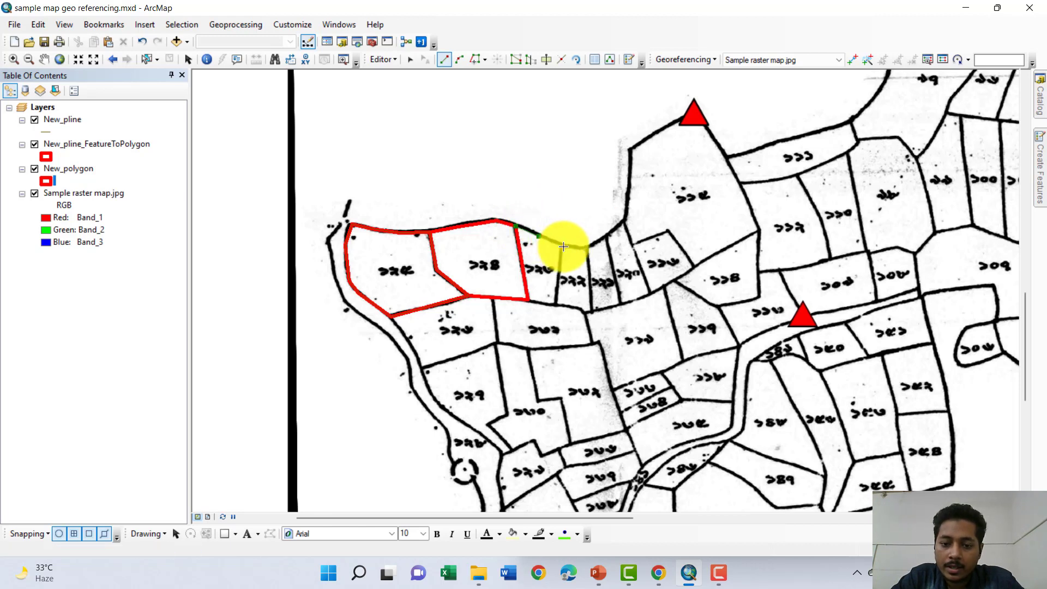
{"action": "left_click", "coordinate": [556, 304]}
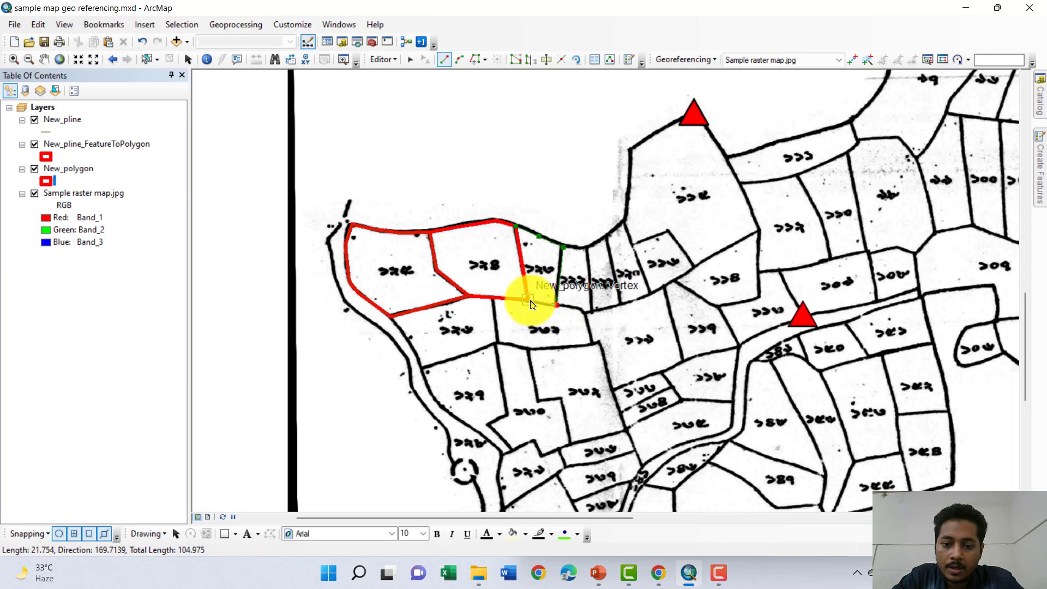
{"action": "double_click", "coordinate": [531, 304]}
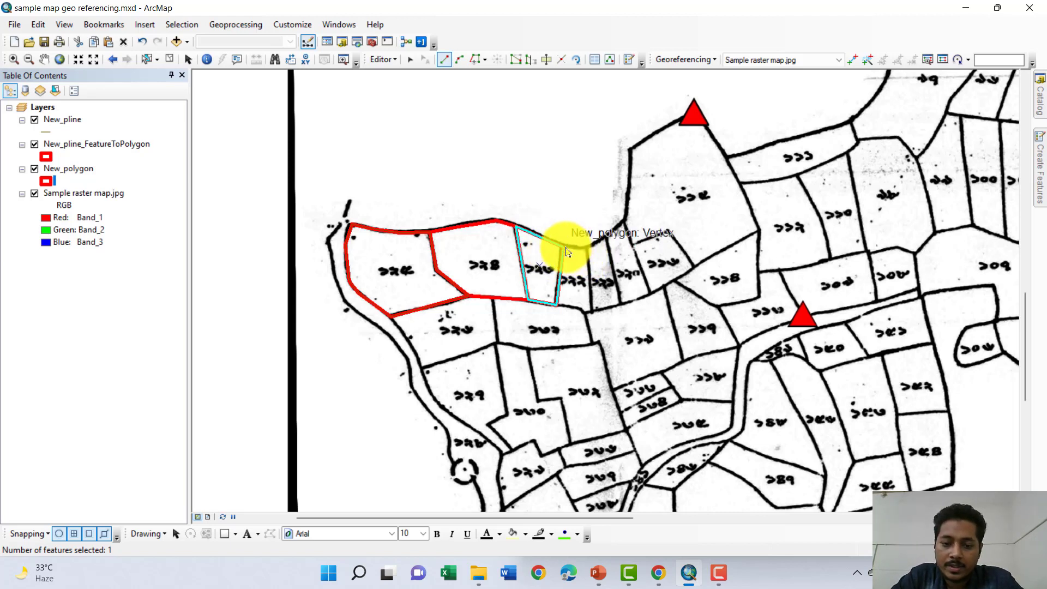
Auto-complete the next small parcel to the east, starting and ending on the shared edge of the previous parcel.
{"action": "left_click", "coordinate": [564, 249]}
{"action": "left_click", "coordinate": [585, 250]}
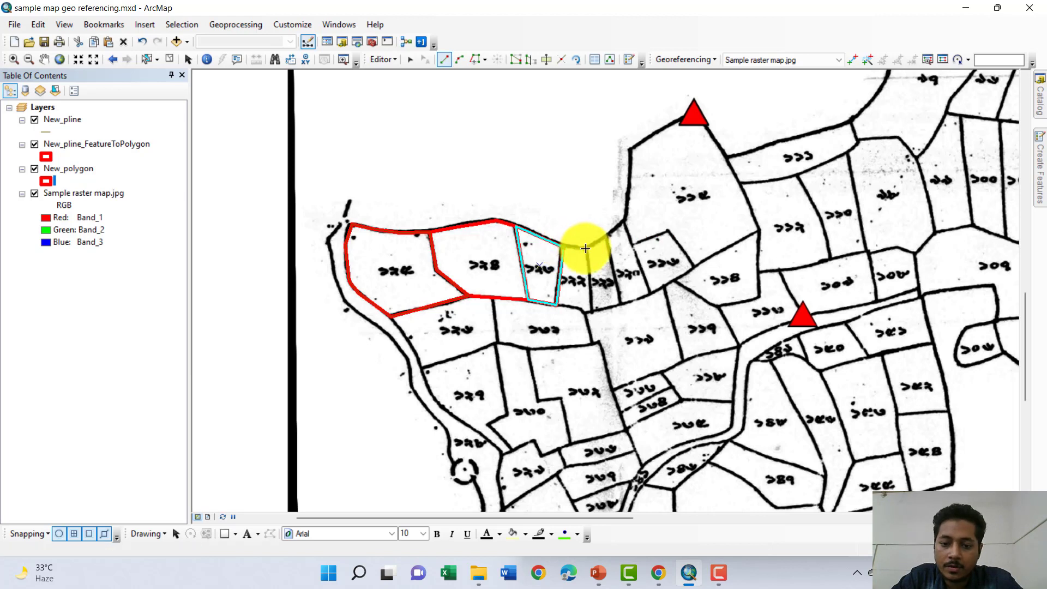
{"action": "left_click", "coordinate": [586, 312]}
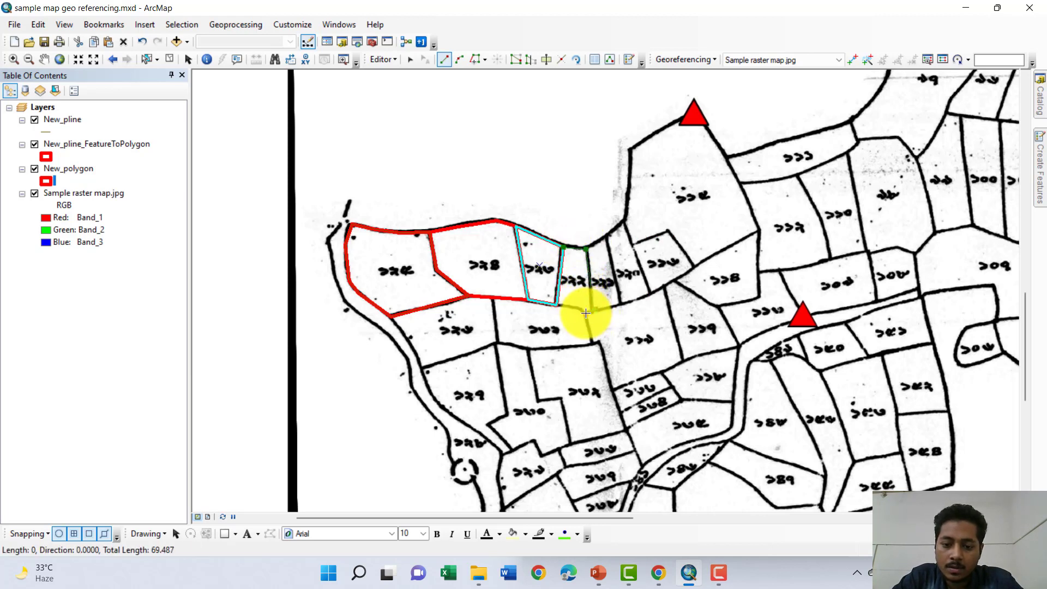
{"action": "left_click", "coordinate": [574, 309]}
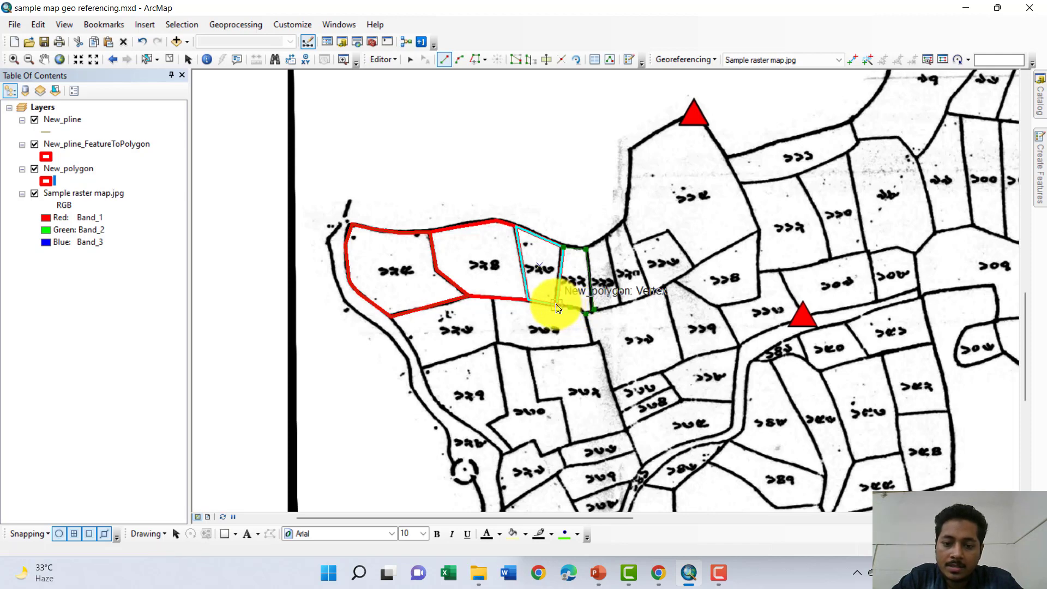
{"action": "double_click", "coordinate": [553, 299]}
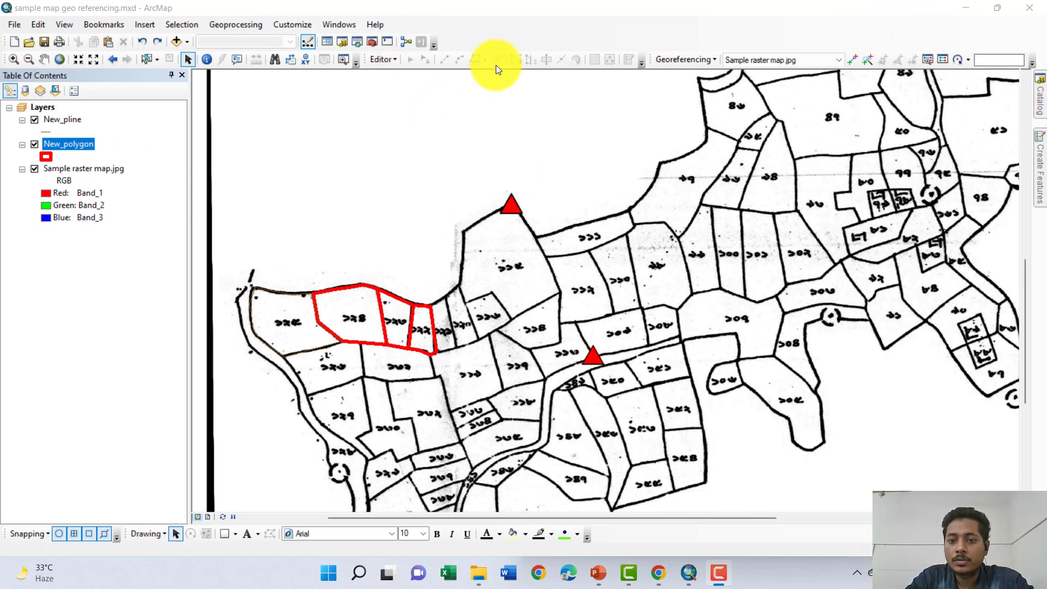
Start a new edit session, continuing past the spatial reference warnings, and choose the New_polygon template with the Polygon tool.
{"action": "left_click", "coordinate": [395, 64]}
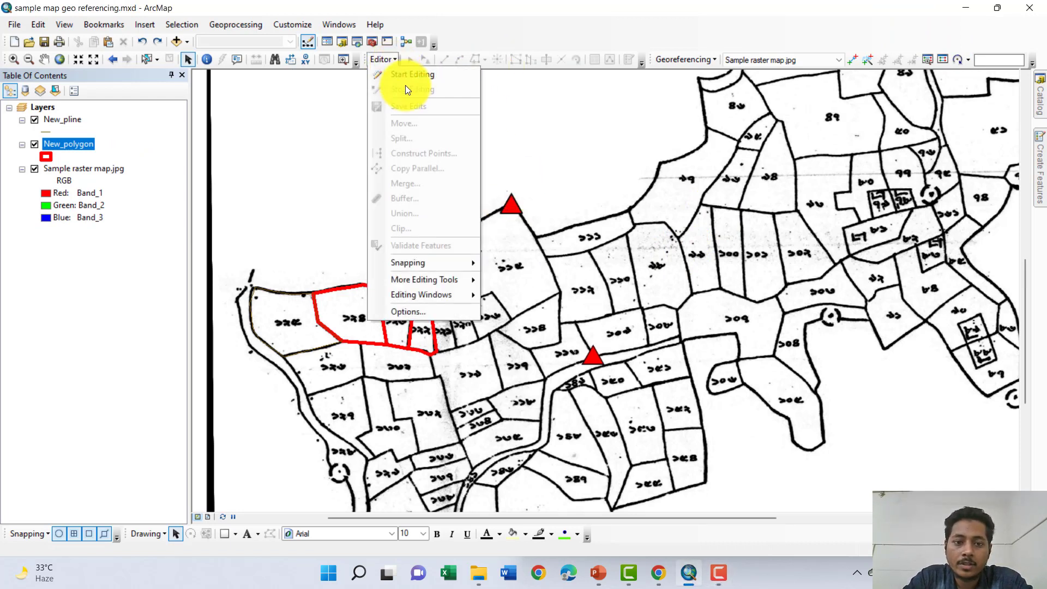
{"action": "left_click", "coordinate": [411, 79]}
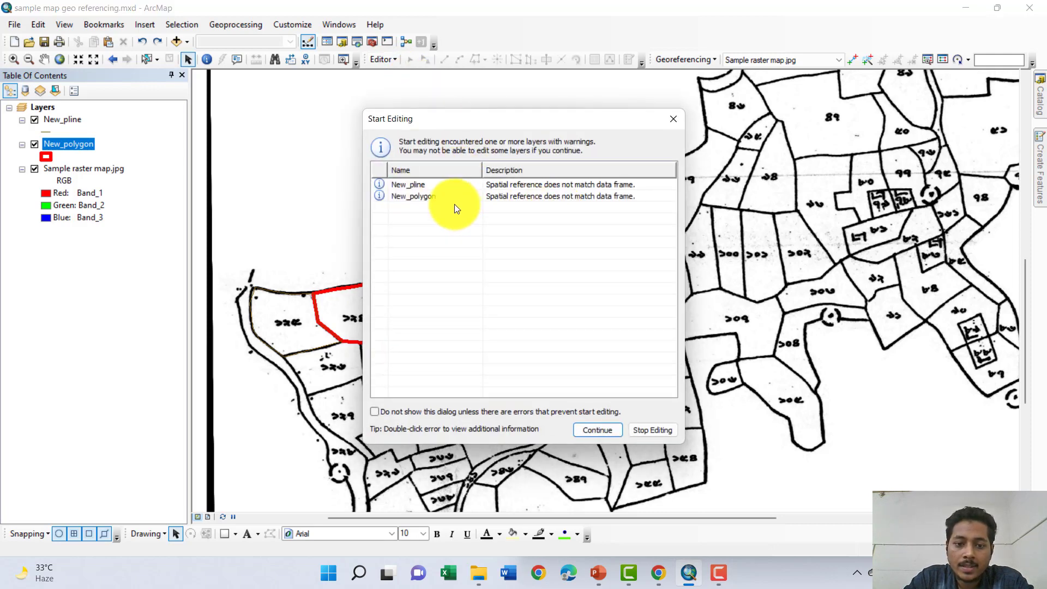
{"action": "left_click", "coordinate": [427, 195]}
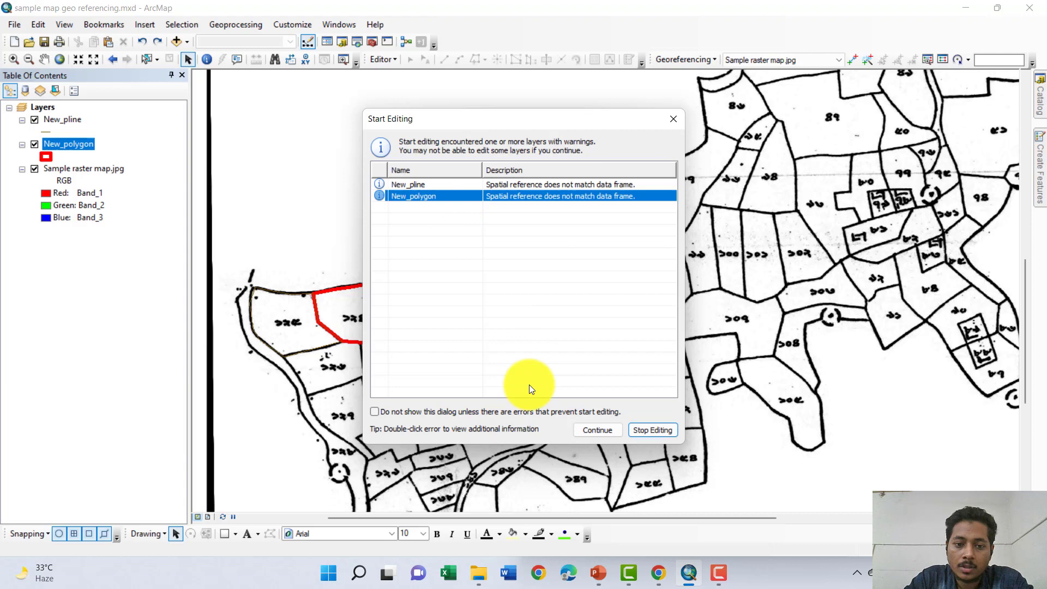
{"action": "left_click", "coordinate": [605, 427]}
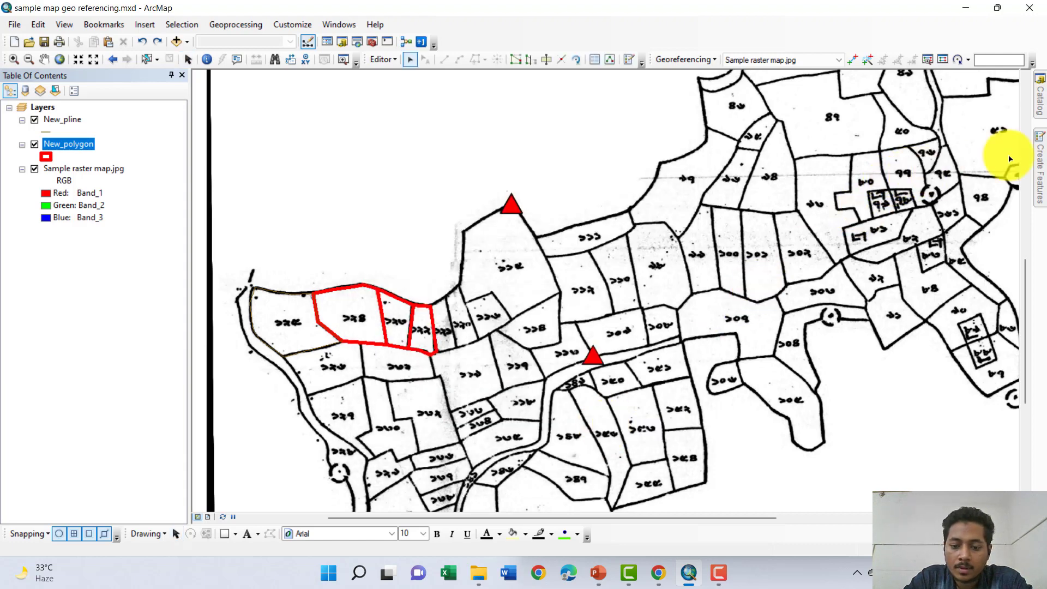
{"action": "left_click", "coordinate": [394, 58]}
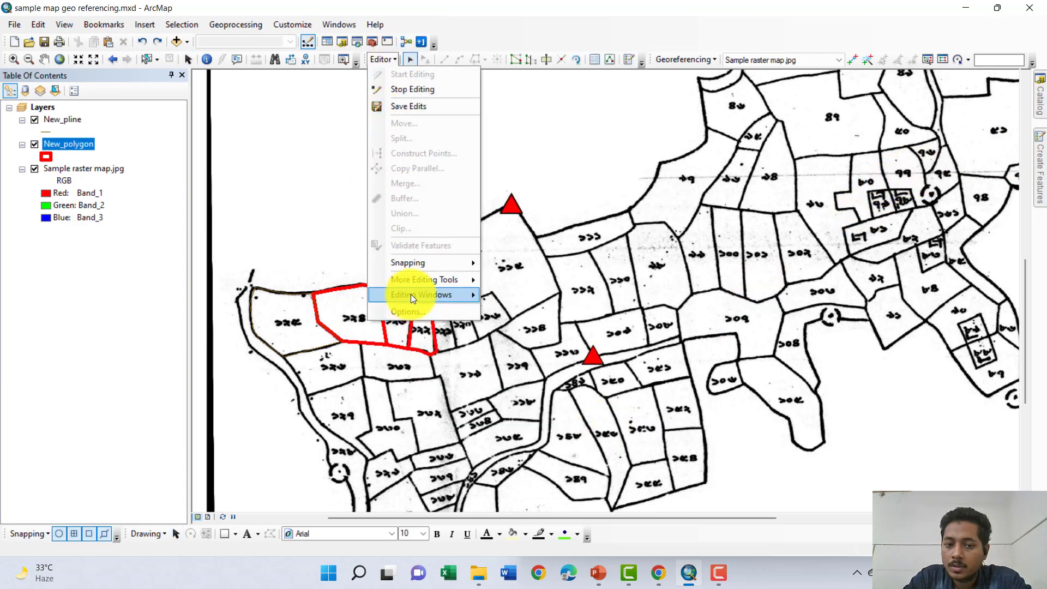
{"action": "mouse_move", "coordinate": [411, 294]}
{"action": "left_click", "coordinate": [494, 294]}
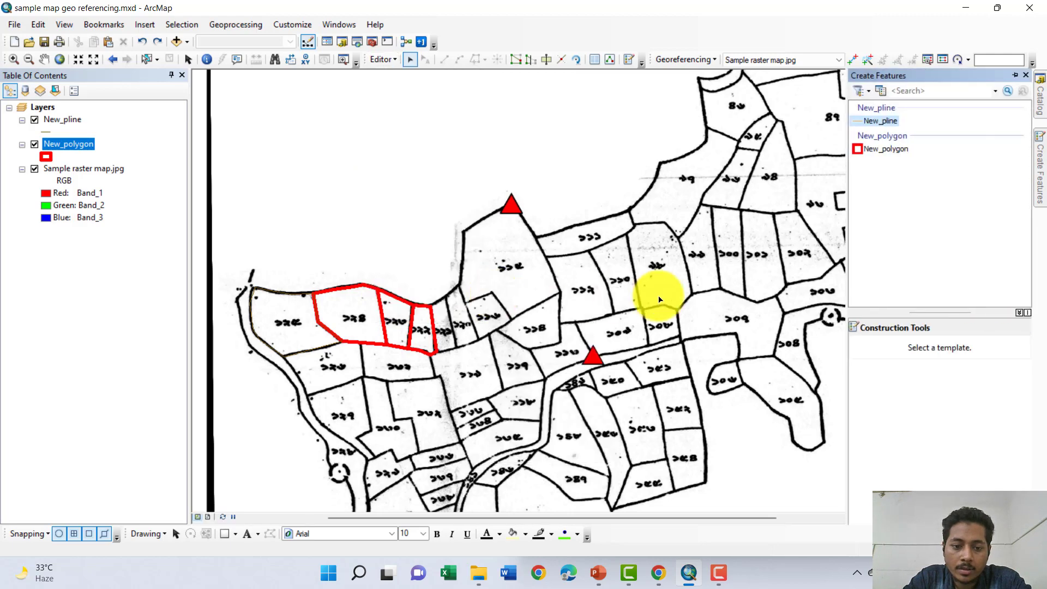
{"action": "left_click", "coordinate": [889, 152]}
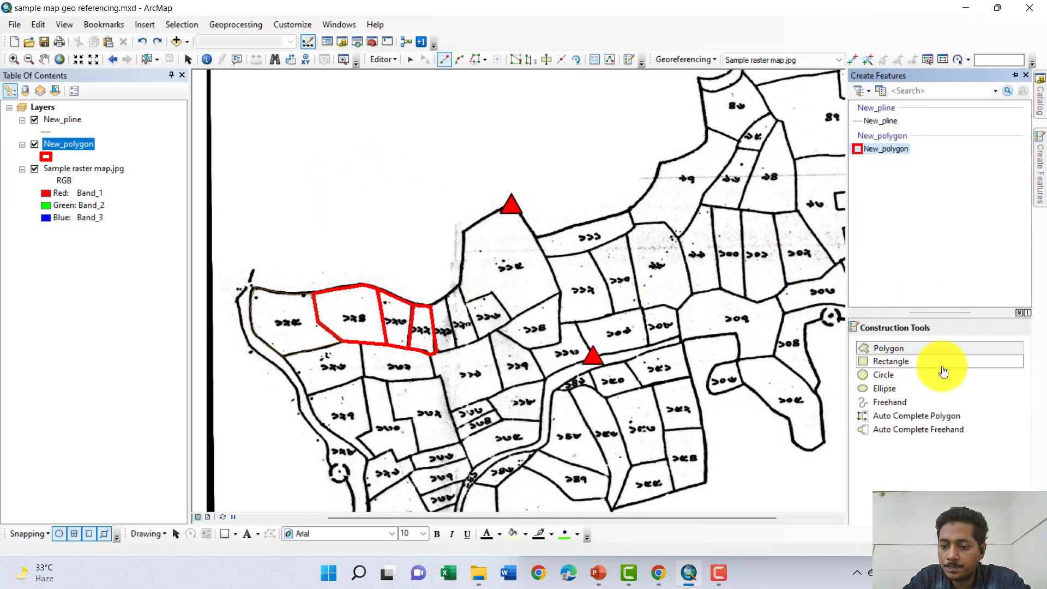
Trace one large polygon around the block of parcels east of the outlined ones, following the outer boundary past the northern red triangle.
{"action": "left_click", "coordinate": [431, 307]}
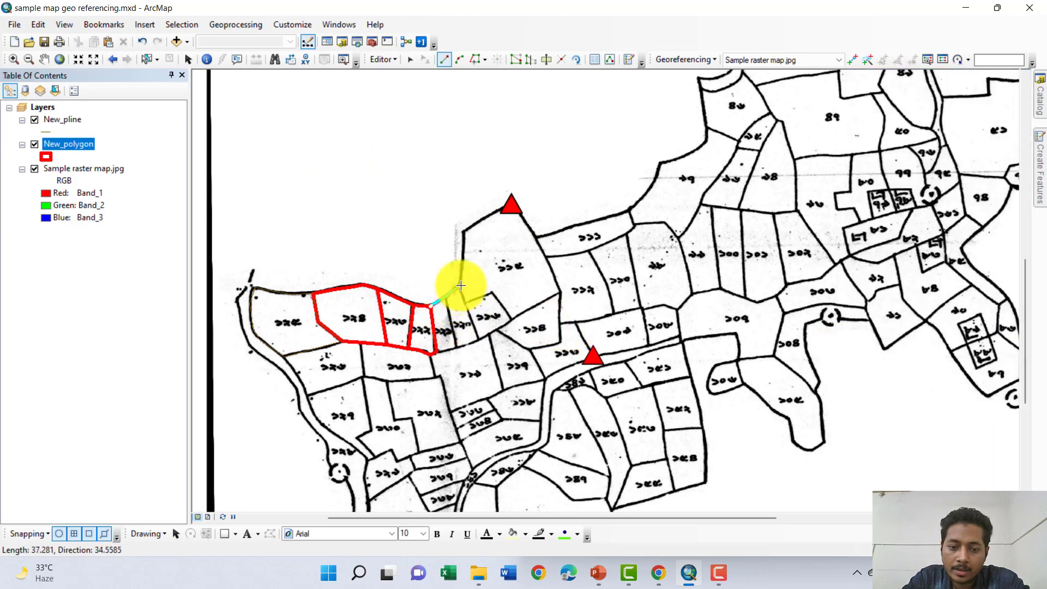
{"action": "left_click", "coordinate": [461, 284]}
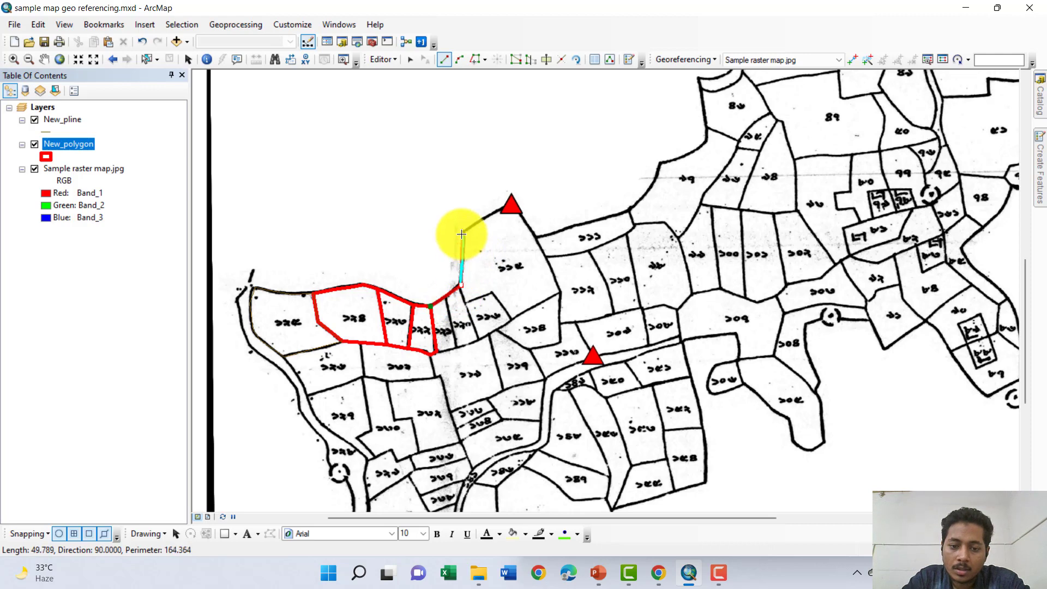
{"action": "left_click", "coordinate": [464, 231]}
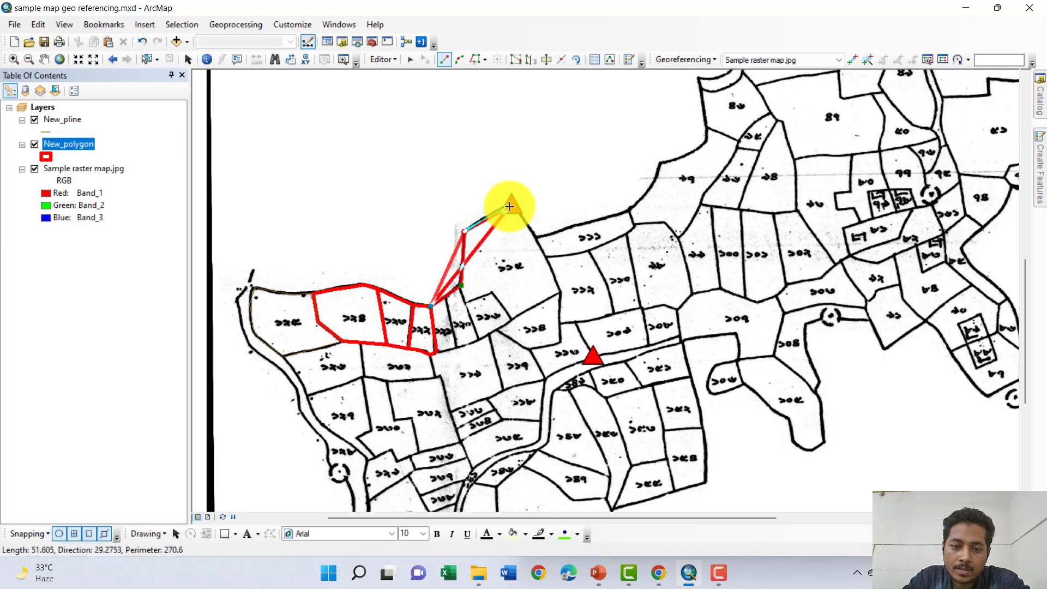
{"action": "left_click", "coordinate": [510, 206]}
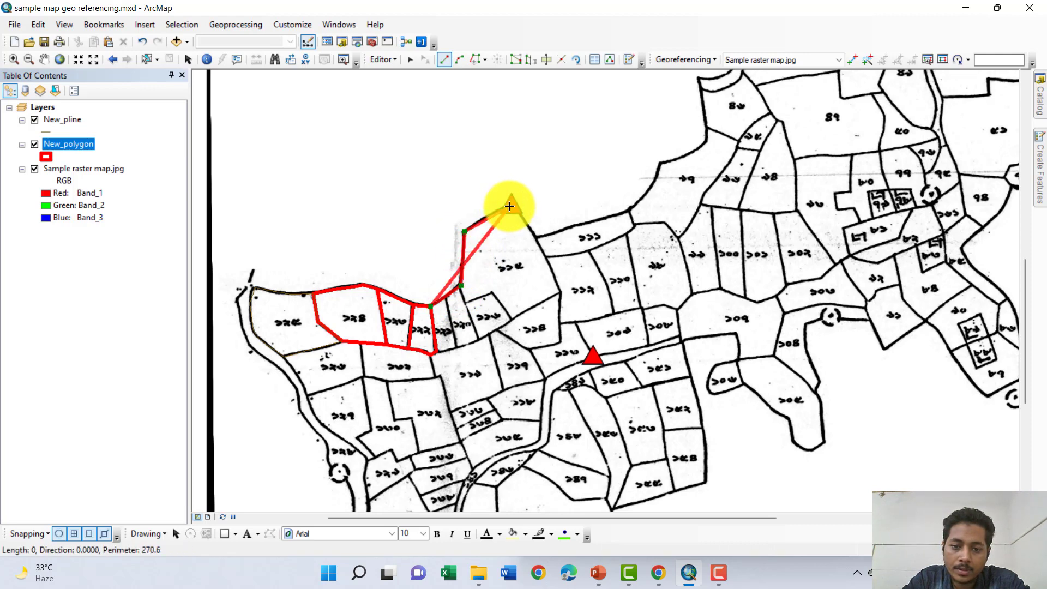
{"action": "left_click", "coordinate": [537, 238]}
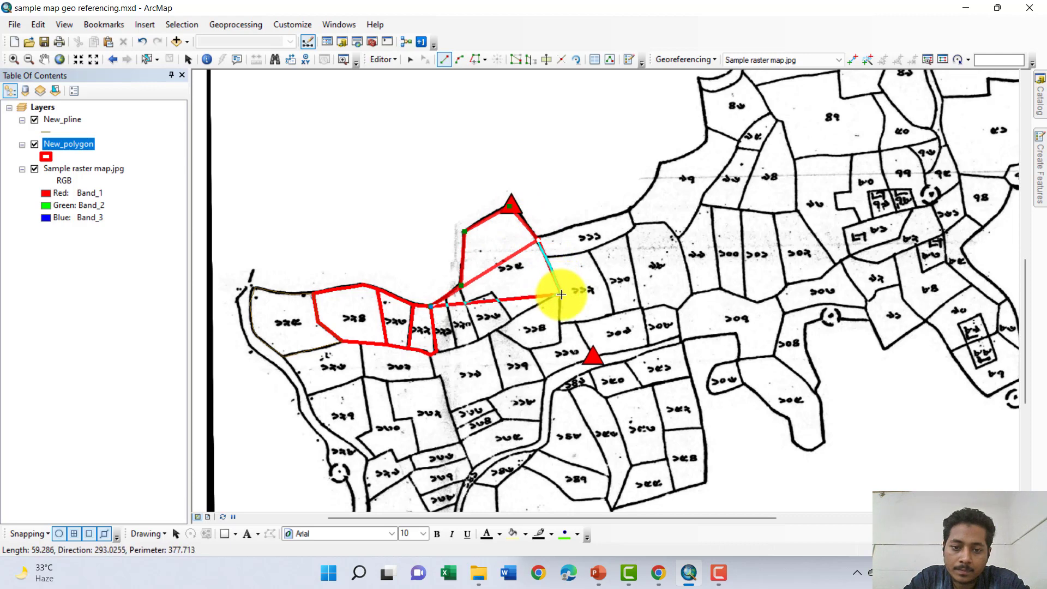
{"action": "left_click", "coordinate": [561, 294]}
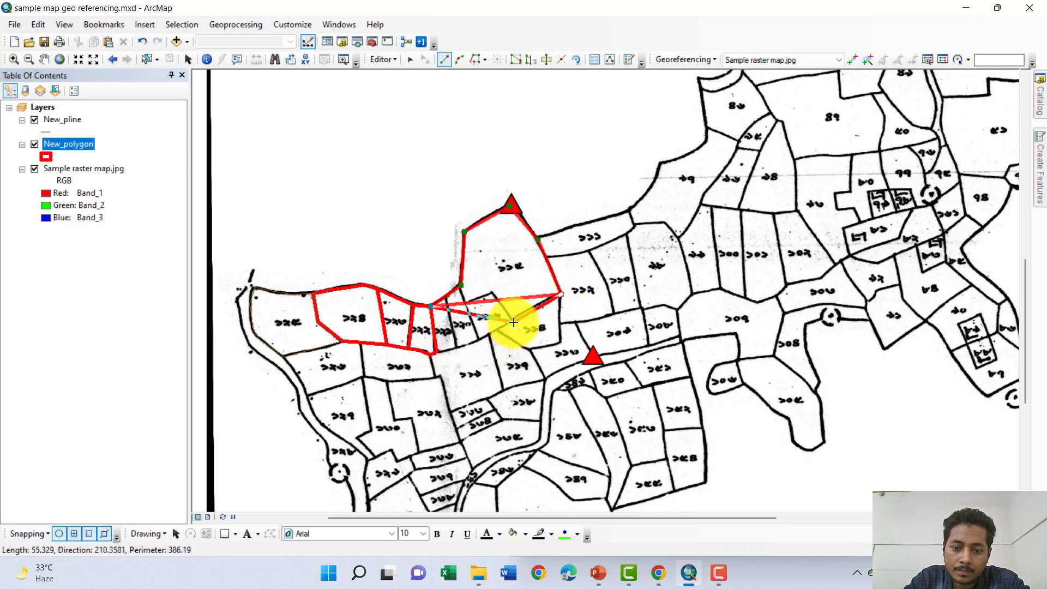
{"action": "left_click", "coordinate": [512, 321]}
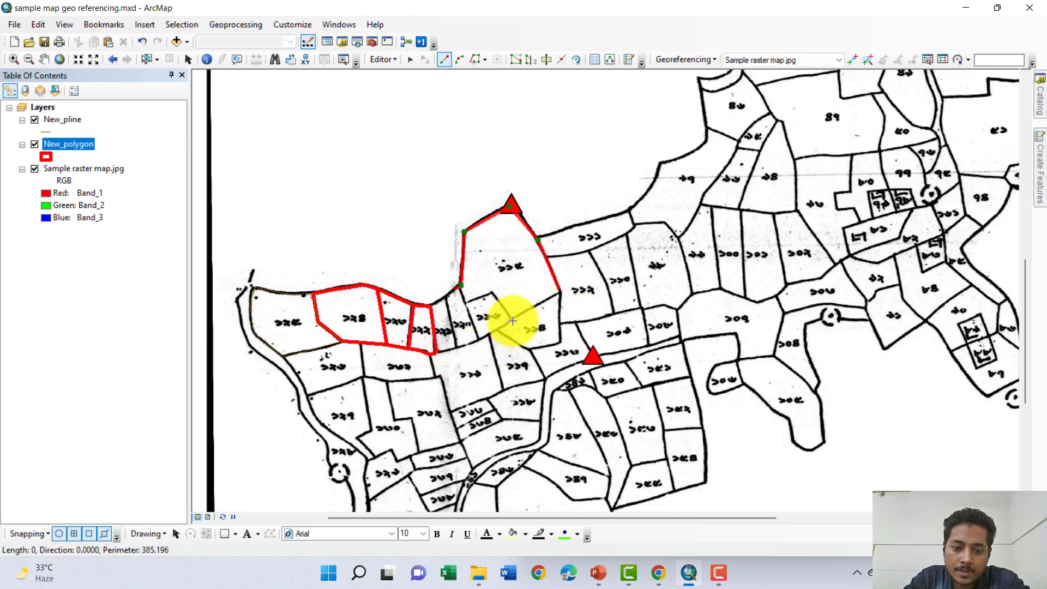
{"action": "double_click", "coordinate": [436, 353]}
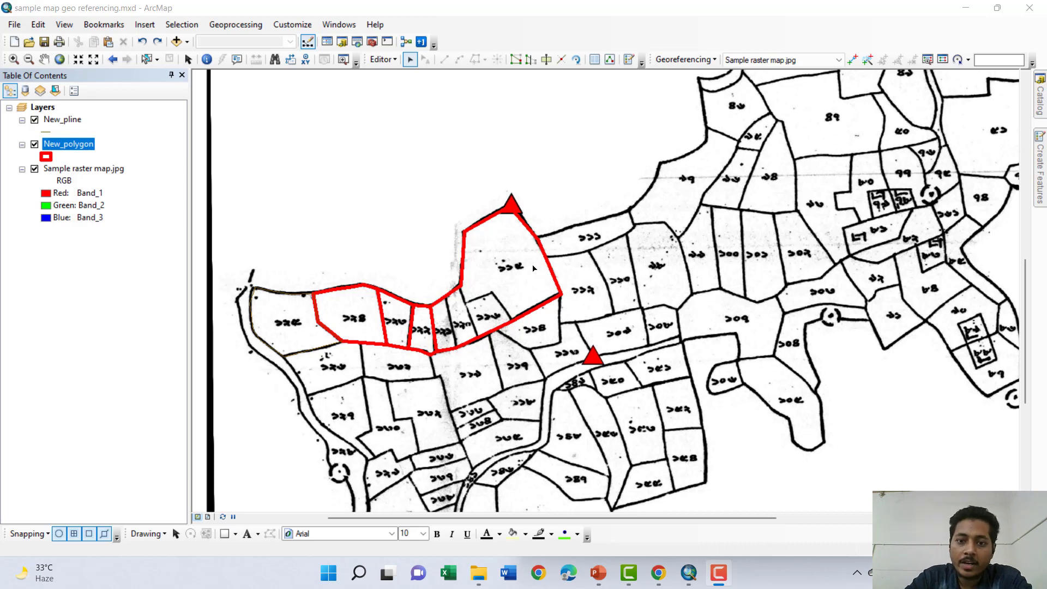
Try to use the Cut Polygons tool on the large block polygon without selecting it.
{"action": "left_click", "coordinate": [547, 60]}
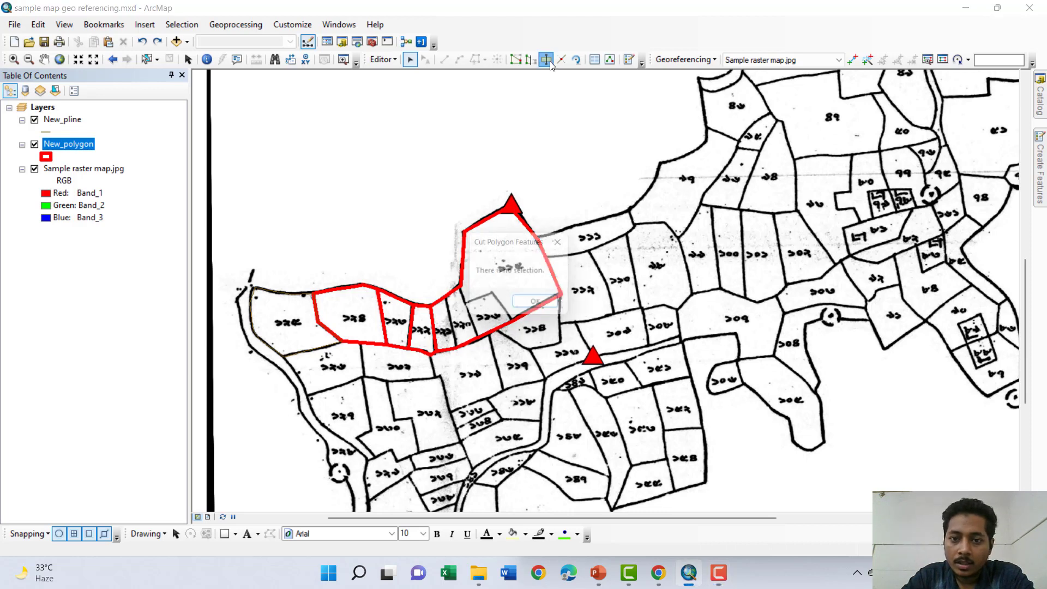
{"action": "left_click", "coordinate": [540, 303]}
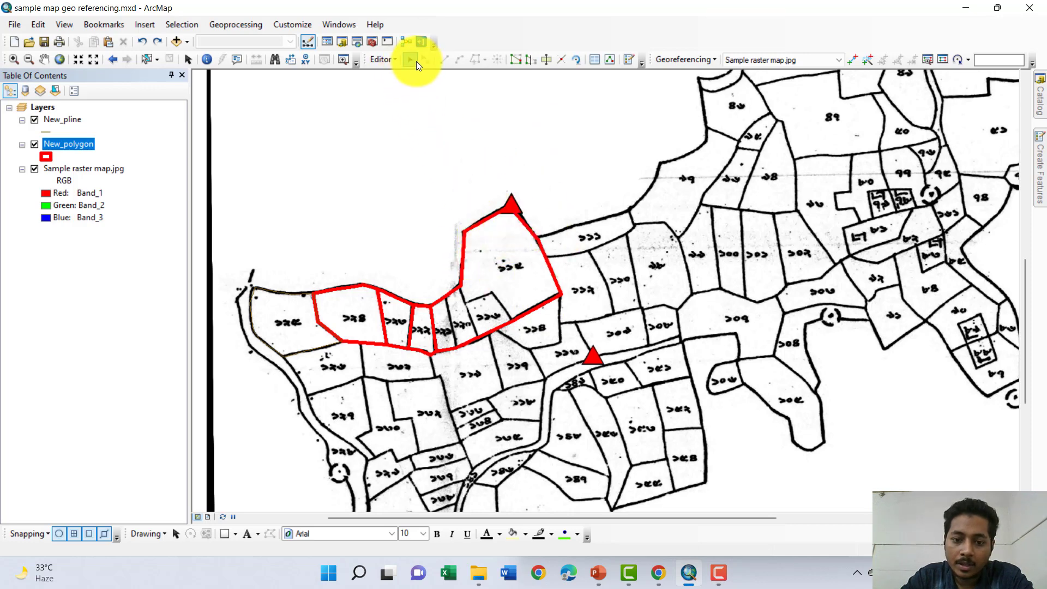
Select the large block polygon and use Cut Polygons to split off its westernmost narrow parcel along the scanned boundary.
{"action": "left_click", "coordinate": [394, 61]}
{"action": "left_click", "coordinate": [401, 84]}
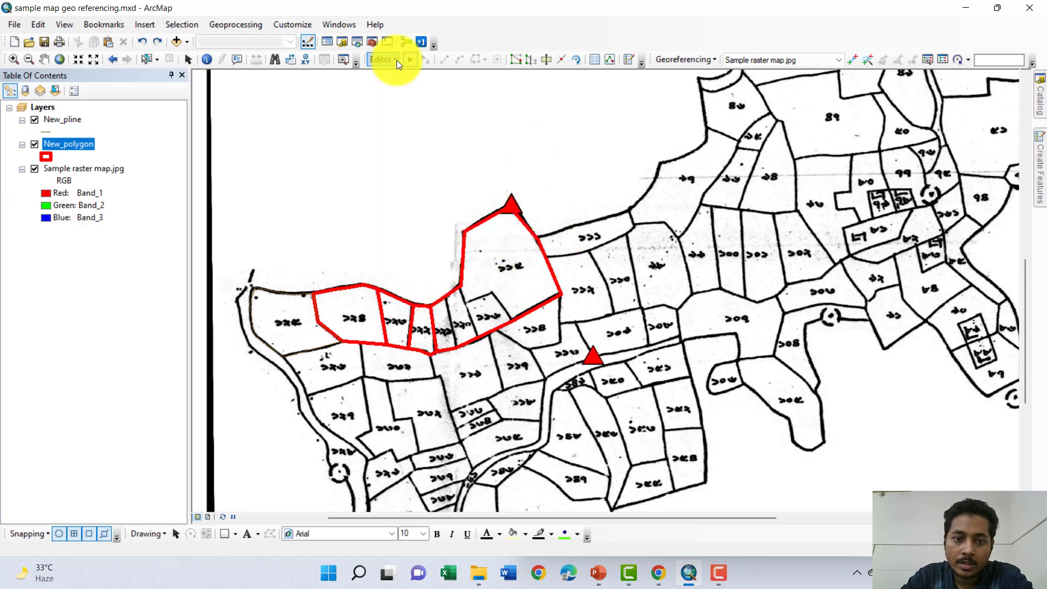
{"action": "left_click", "coordinate": [409, 59]}
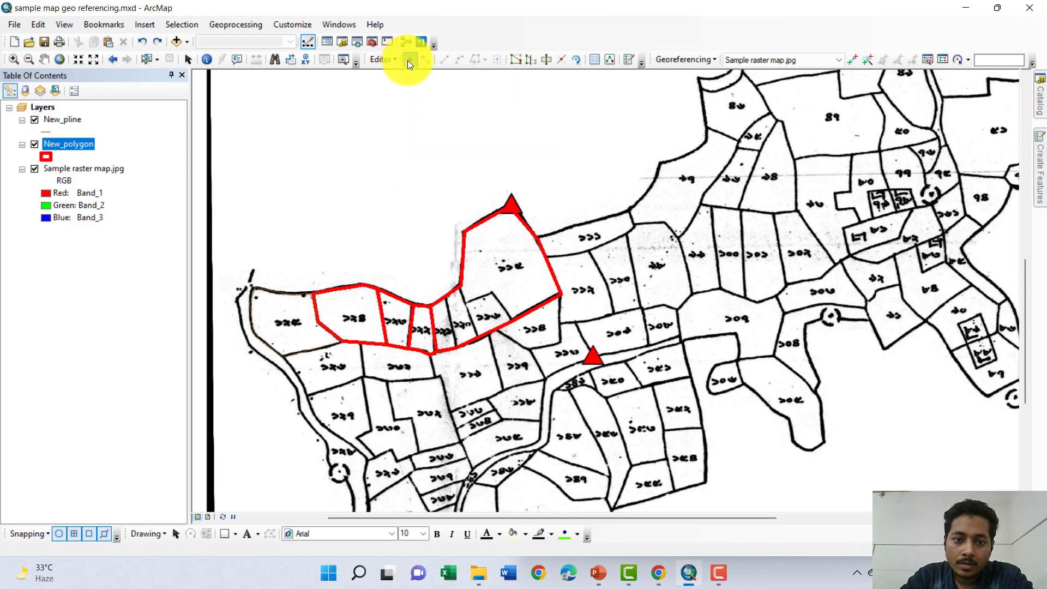
{"action": "left_click", "coordinate": [515, 216]}
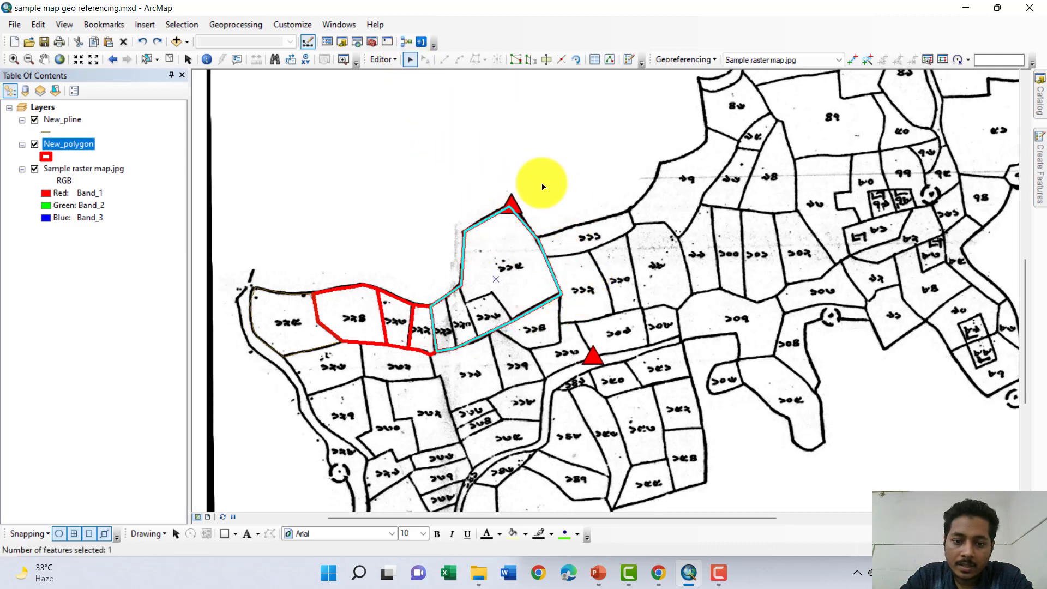
{"action": "left_click", "coordinate": [545, 60]}
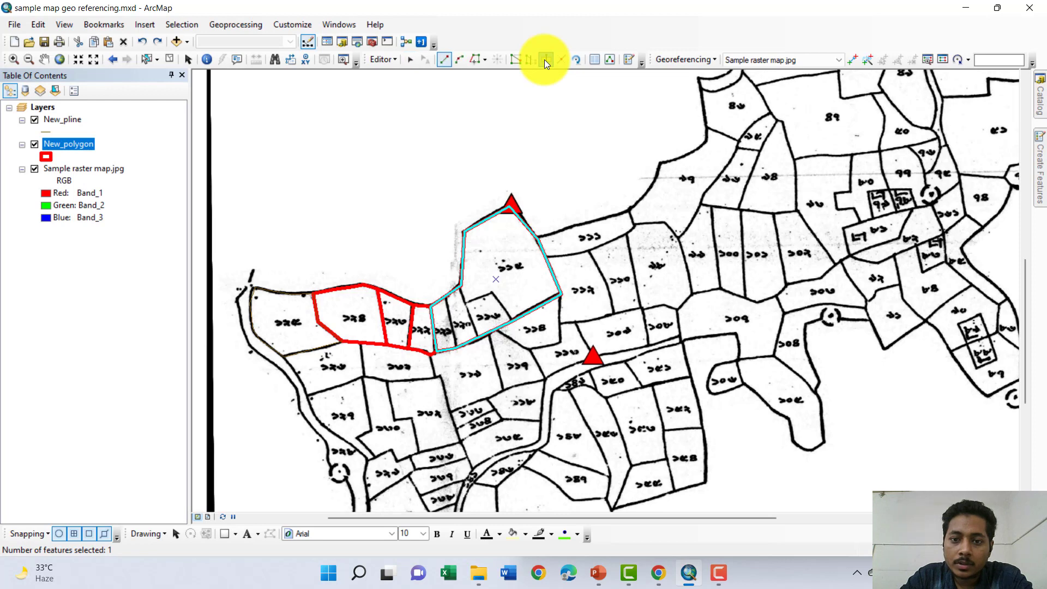
{"action": "left_click", "coordinate": [456, 347]}
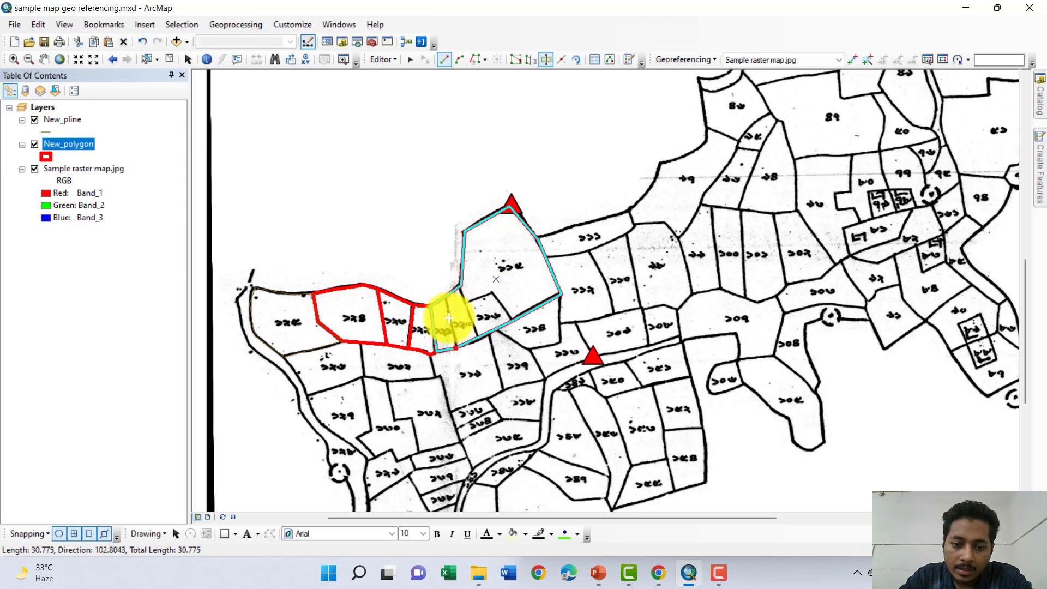
{"action": "left_click", "coordinate": [448, 318]}
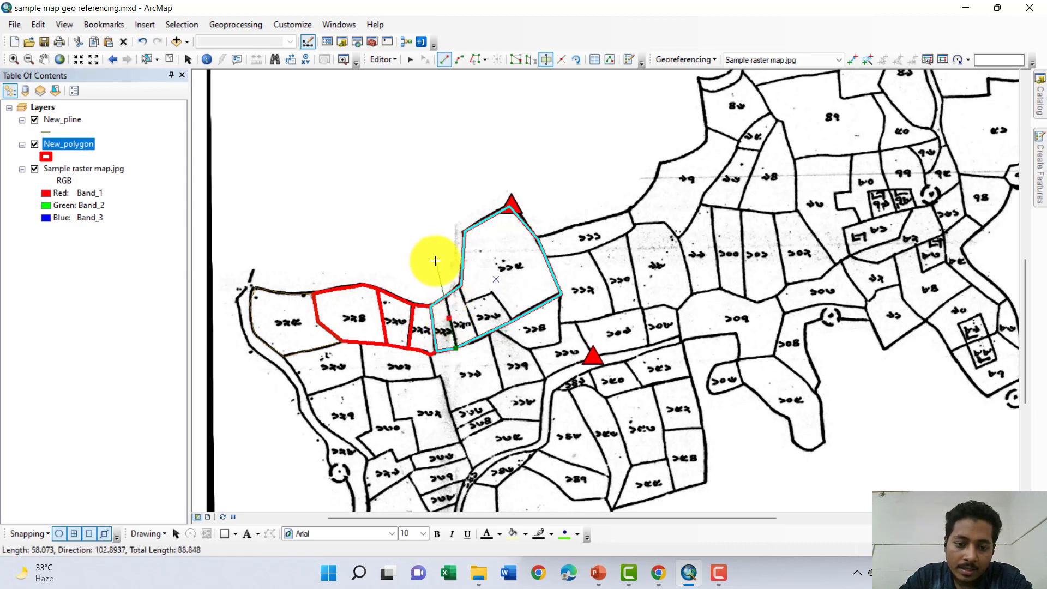
{"action": "double_click", "coordinate": [435, 261]}
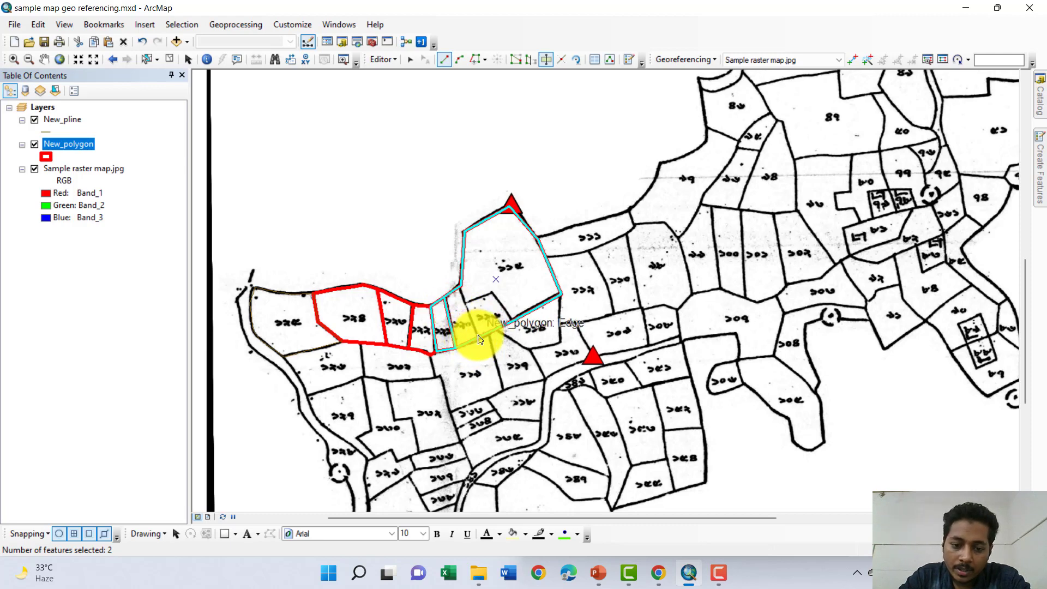
Cut the second narrow parcel from the block, following the scanned boundary from the southern edge past the northern edge.
{"action": "left_click", "coordinate": [478, 339]}
{"action": "left_click", "coordinate": [464, 303]}
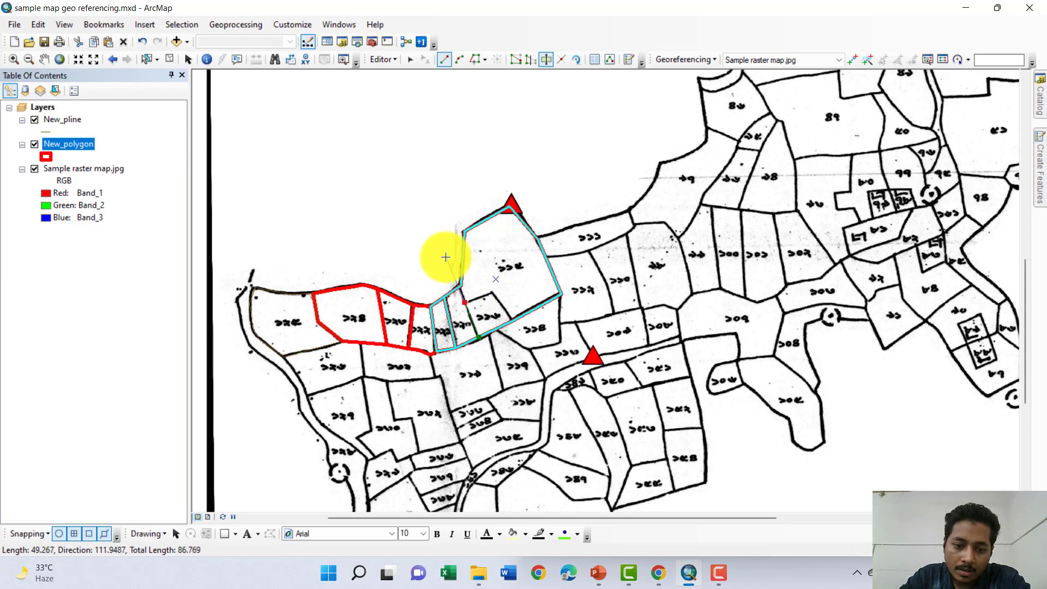
{"action": "double_click", "coordinate": [445, 257]}
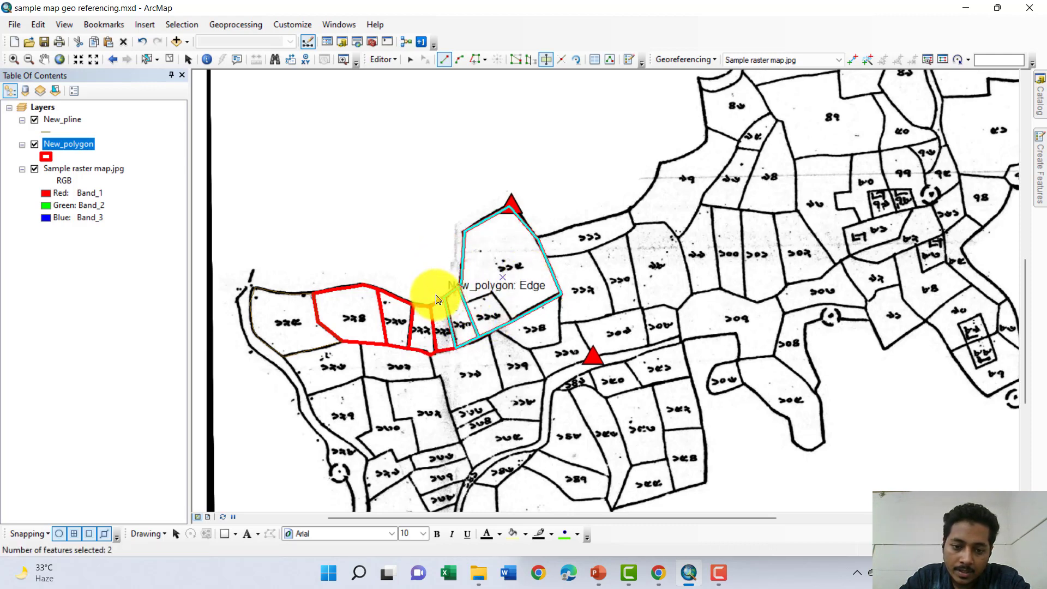
Cut the small four-sided parcel from the block's southern side, following its northern and eastern scanned boundaries past the outer edge.
{"action": "left_click", "coordinate": [464, 307]}
{"action": "left_click", "coordinate": [493, 292]}
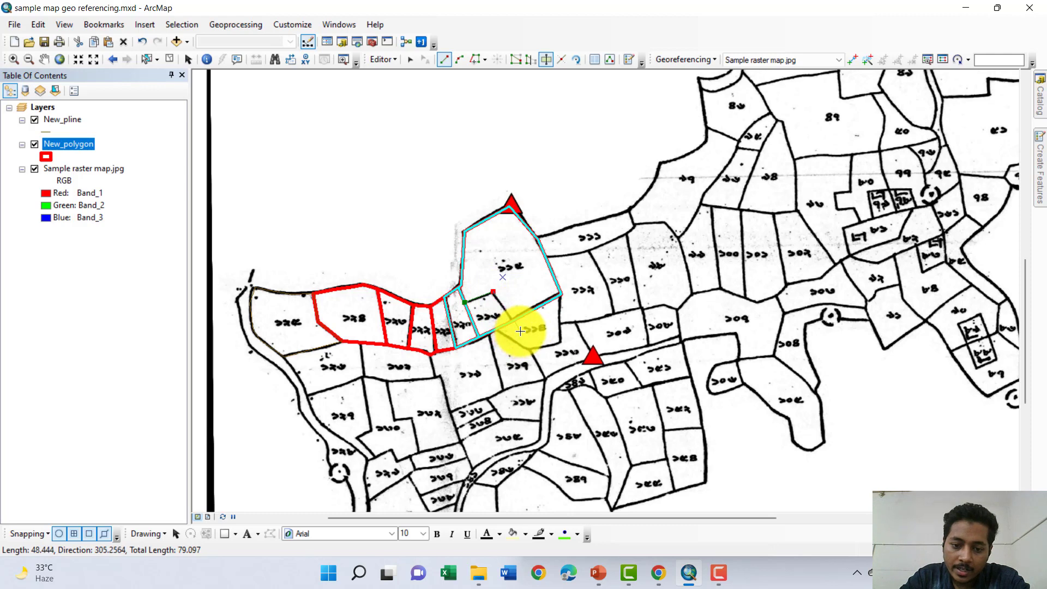
{"action": "double_click", "coordinate": [519, 332]}
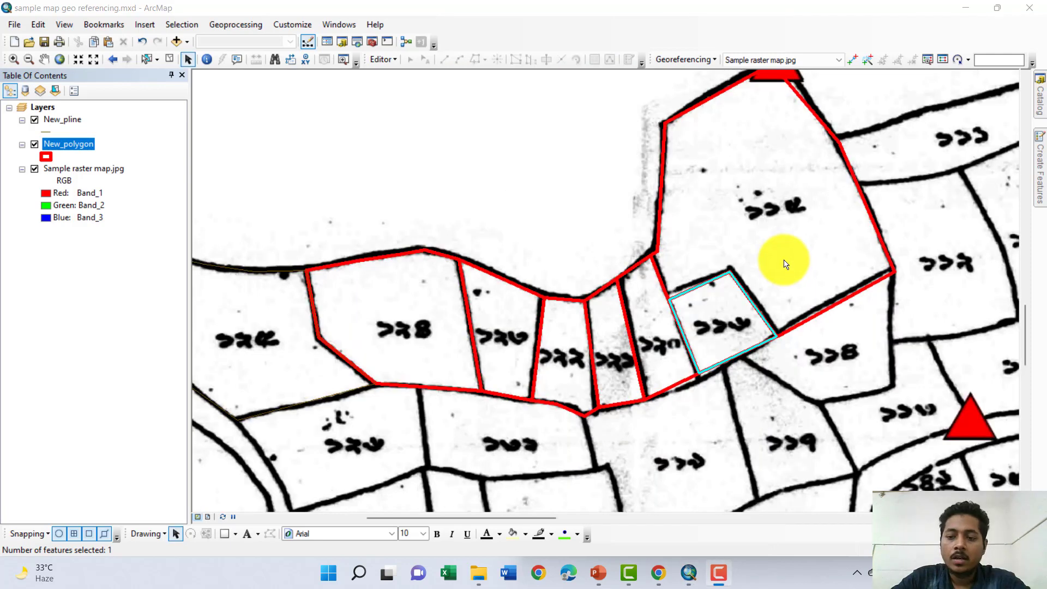
Open the New_polygon attribute table and narrow its window so the digitized parcels stay visible.
{"action": "scroll", "coordinate": [785, 265], "scroll_direction": "up", "scroll_amount": 2}
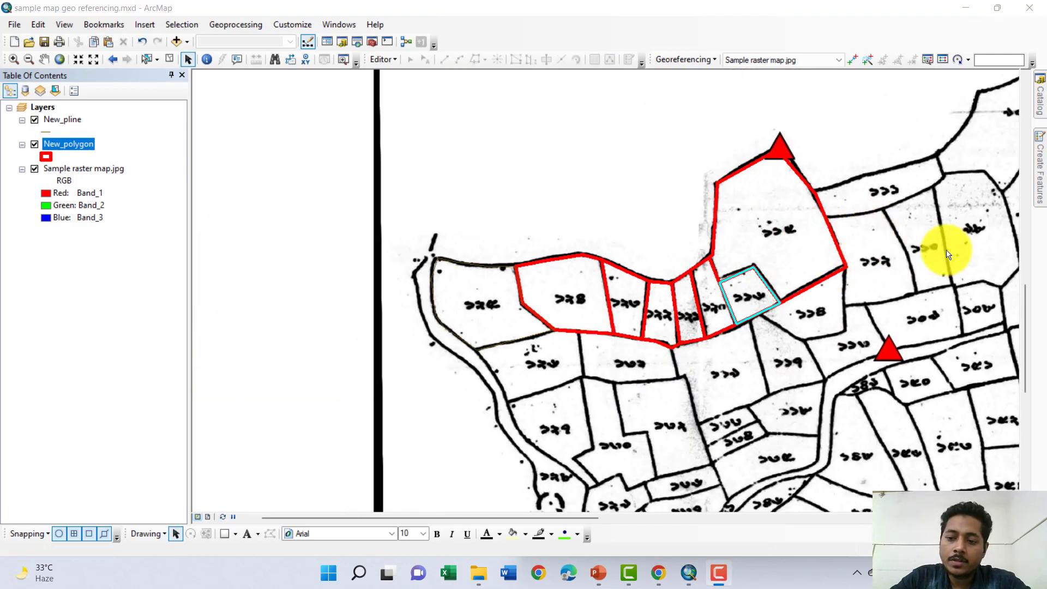
{"action": "left_click_drag", "start_coordinate": [934, 245], "coordinate": [619, 198]}
{"action": "scroll", "coordinate": [654, 195], "scroll_direction": "up", "scroll_amount": 3}
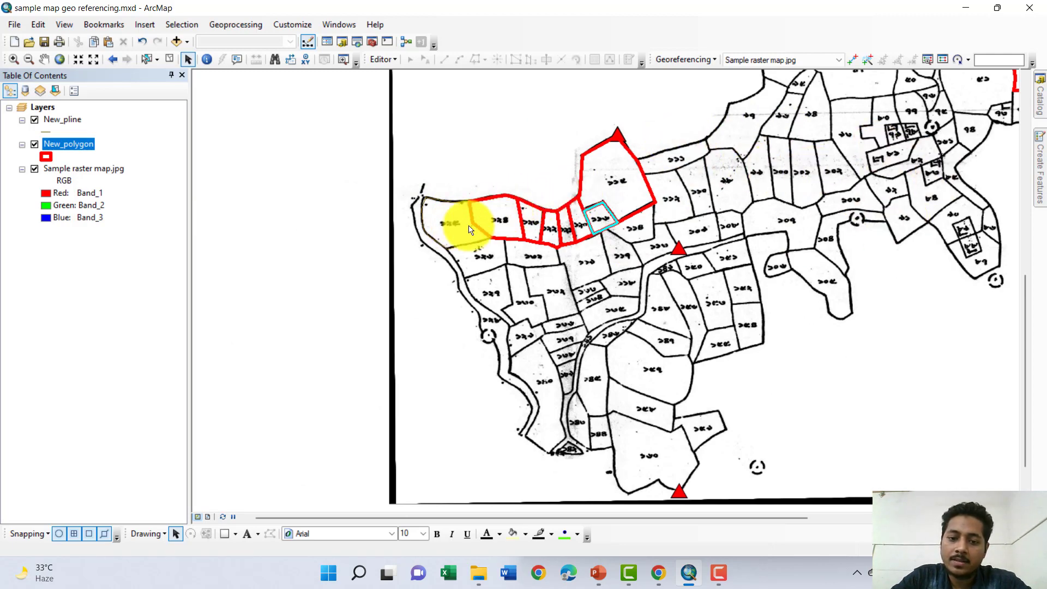
{"action": "scroll", "coordinate": [493, 207], "scroll_direction": "up", "scroll_amount": 3}
{"action": "scroll", "coordinate": [488, 218], "scroll_direction": "up", "scroll_amount": 1}
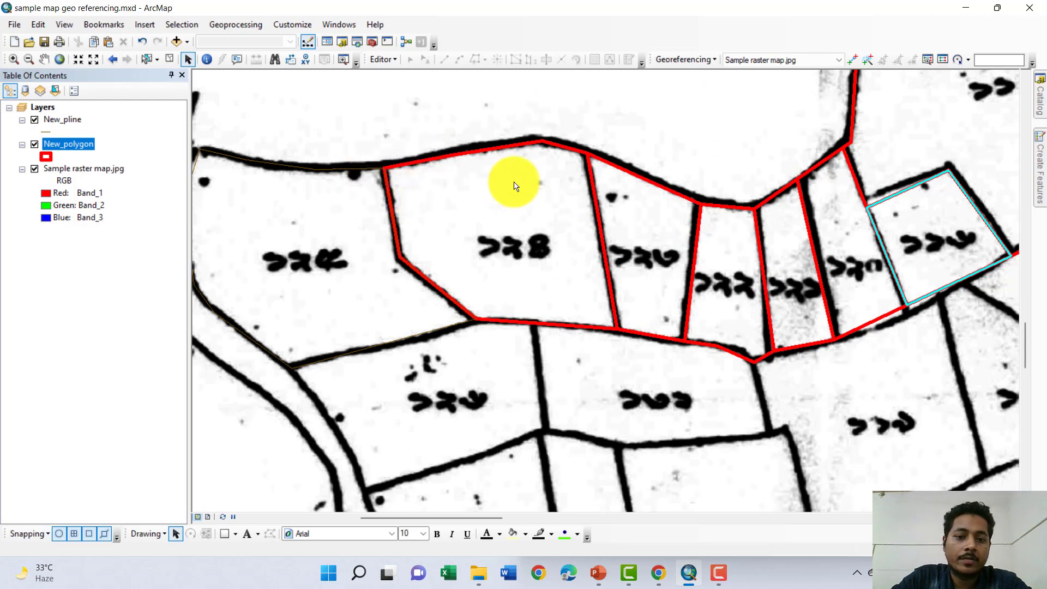
{"action": "left_click_drag", "start_coordinate": [514, 185], "coordinate": [455, 176]}
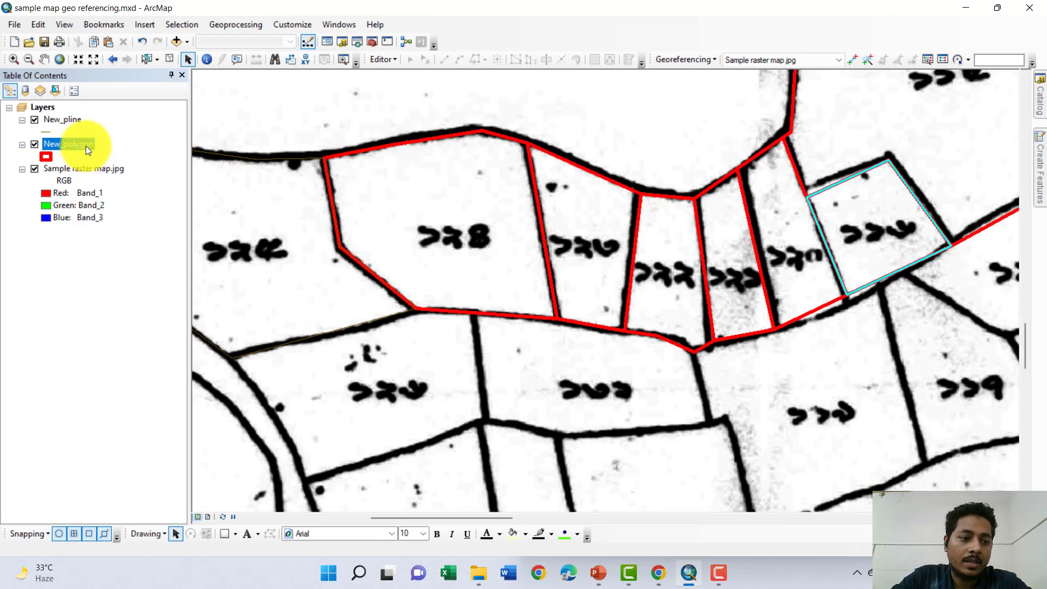
{"action": "right_click", "coordinate": [87, 145]}
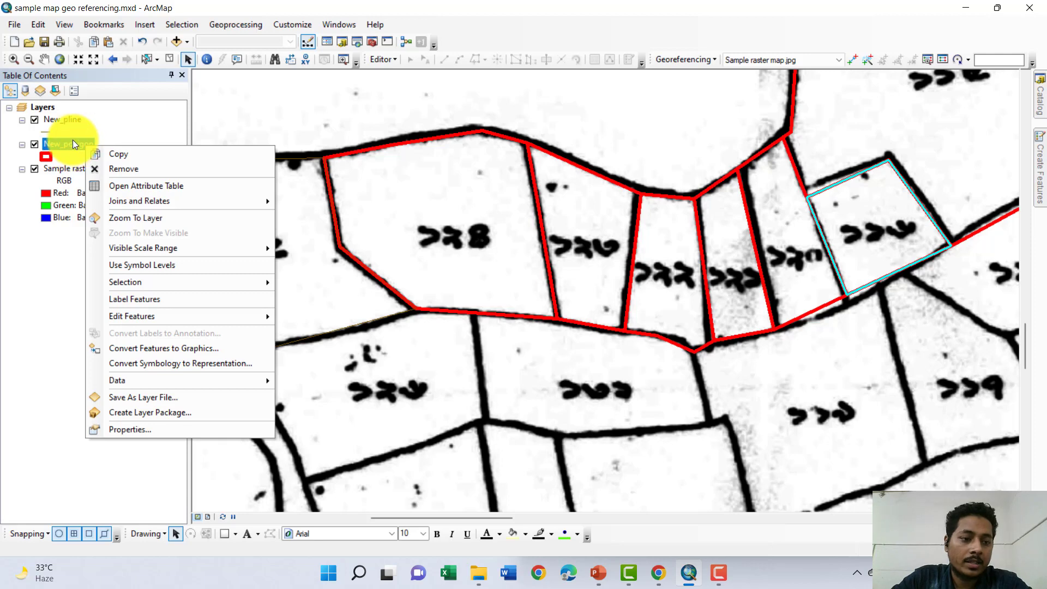
{"action": "left_click", "coordinate": [110, 180]}
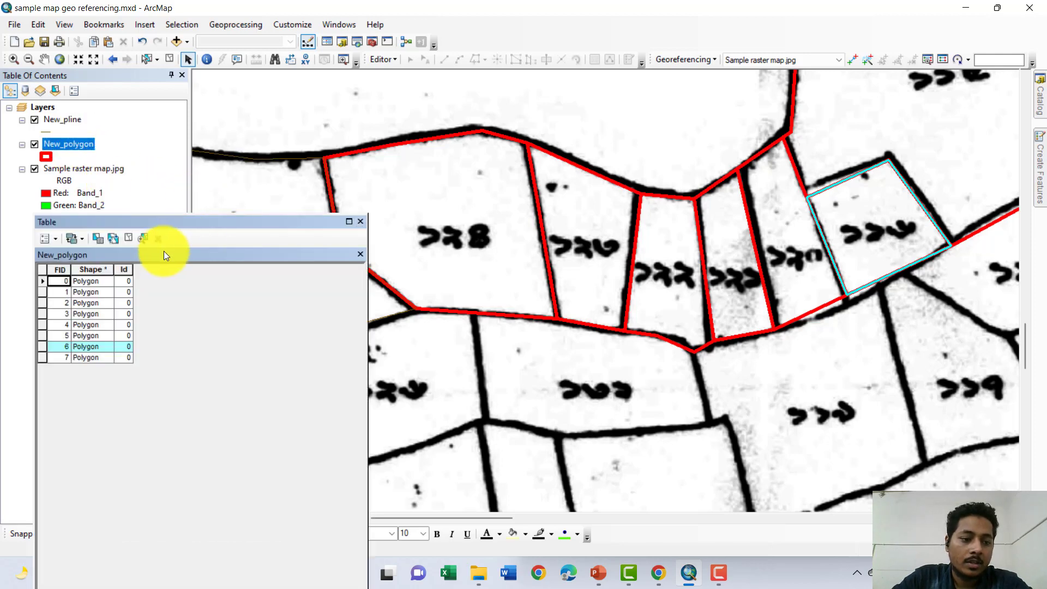
{"action": "left_click_drag", "start_coordinate": [217, 210], "coordinate": [217, 209]}
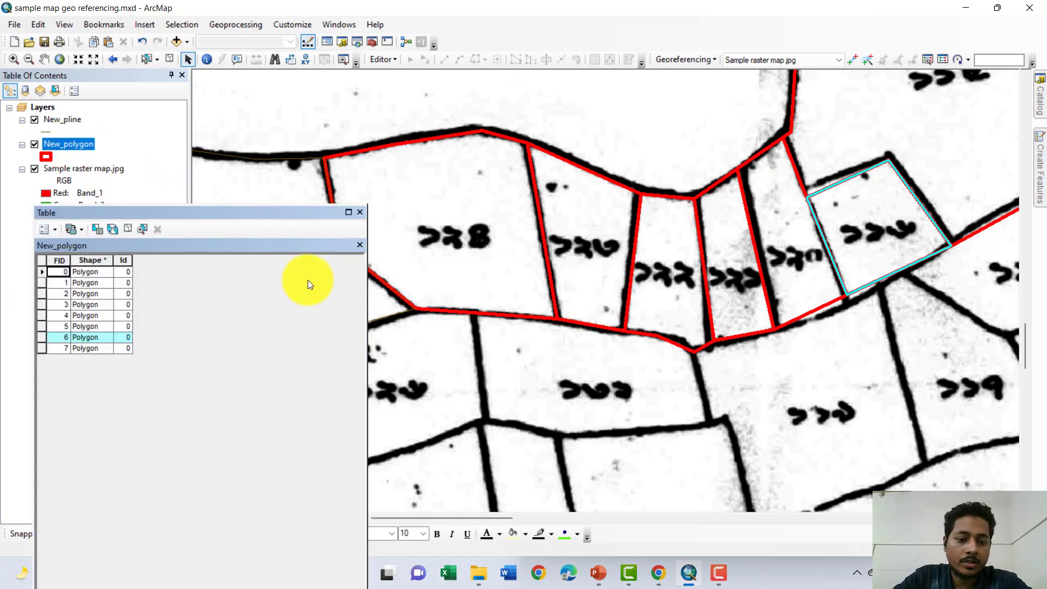
{"action": "left_click_drag", "start_coordinate": [366, 290], "coordinate": [305, 297]}
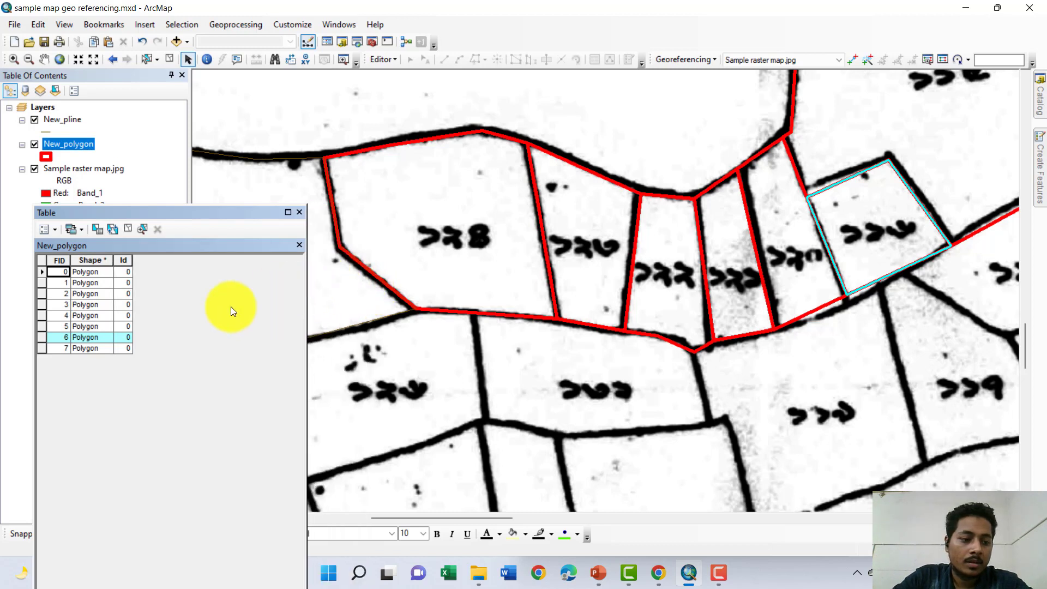
Select the FID 0 and FID 1 records in turn to identify their parcels on the map, ending on FID 0.
{"action": "left_click", "coordinate": [42, 273]}
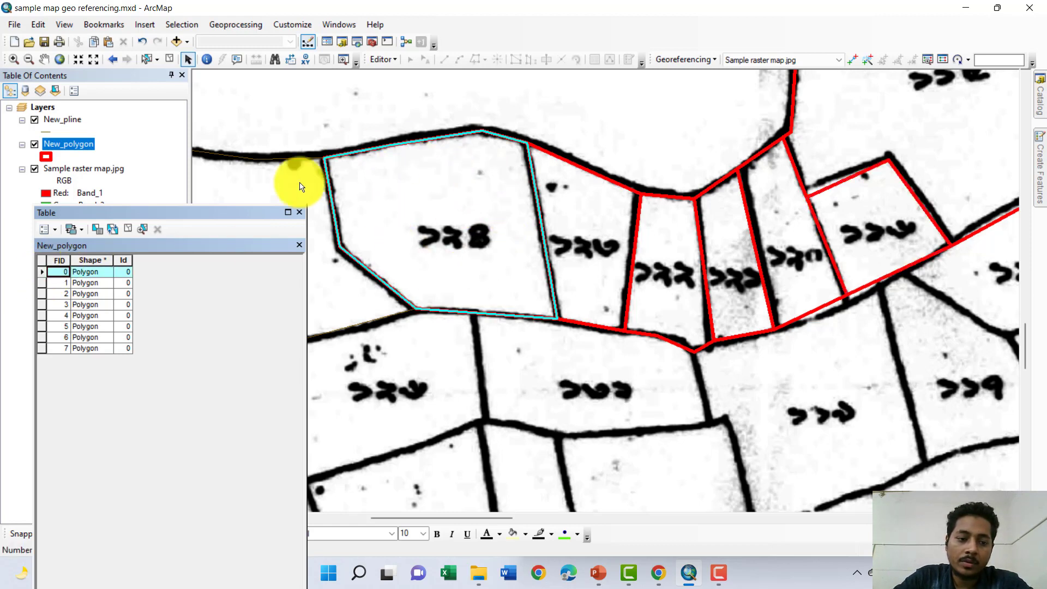
{"action": "left_click", "coordinate": [42, 281]}
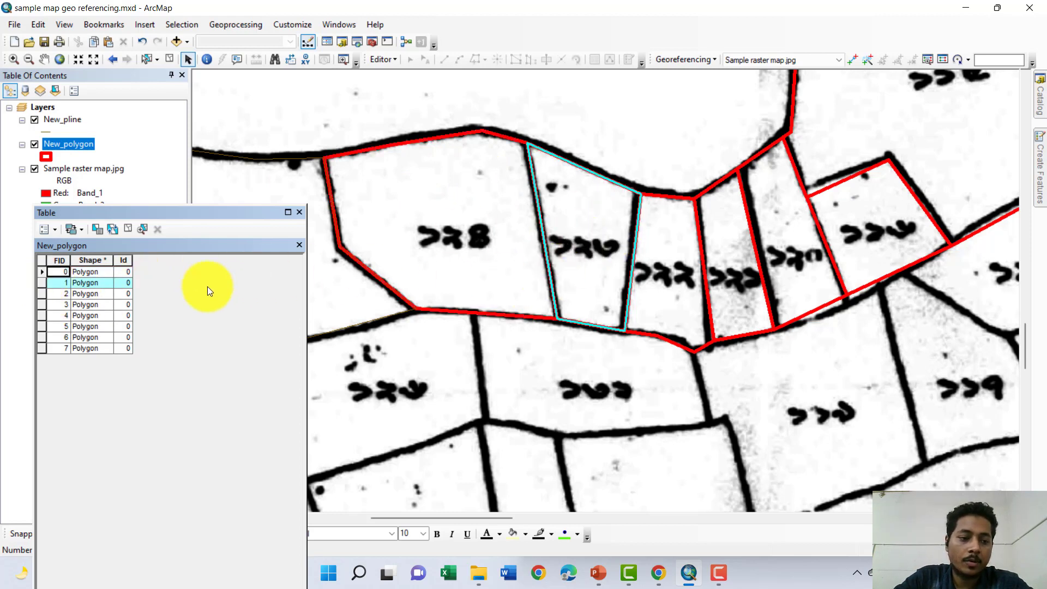
{"action": "left_click", "coordinate": [123, 271]}
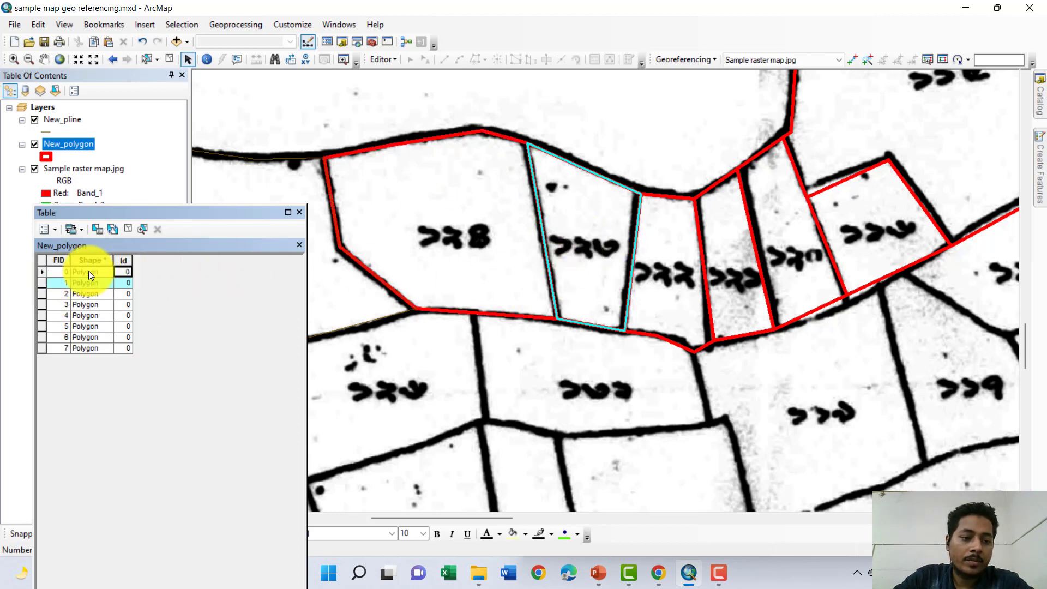
{"action": "left_click", "coordinate": [40, 271]}
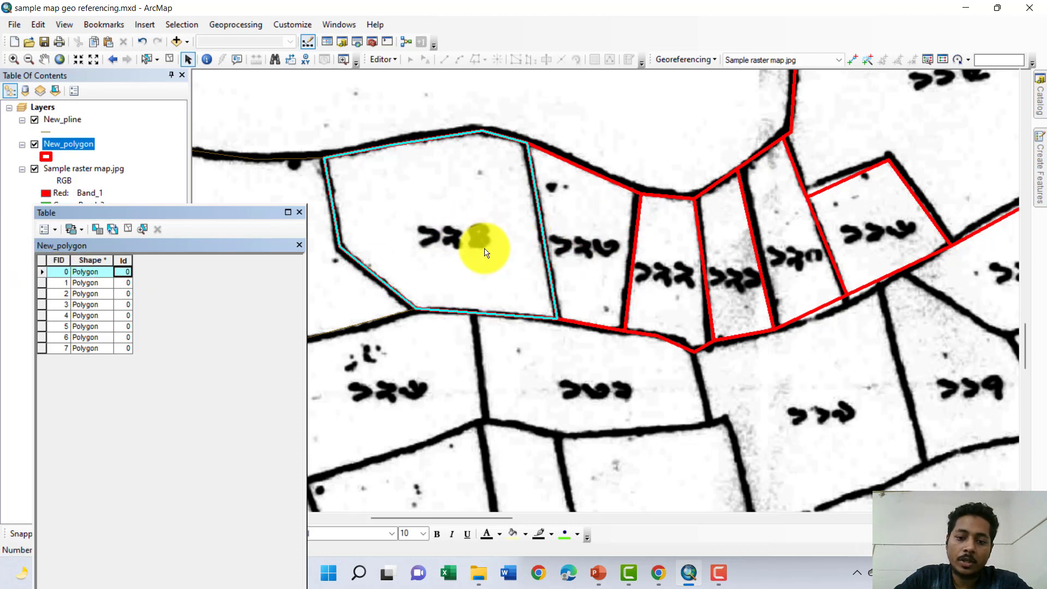
Add a field named Number of type Short Integer to the New_polygon attribute table.
{"action": "left_click", "coordinate": [53, 228]}
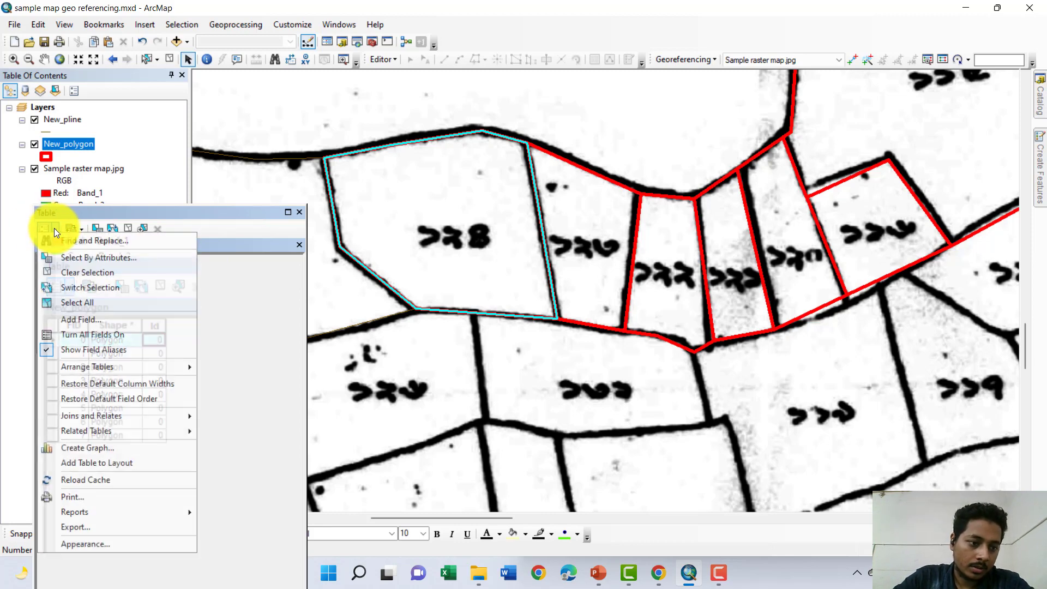
{"action": "left_click", "coordinate": [83, 320]}
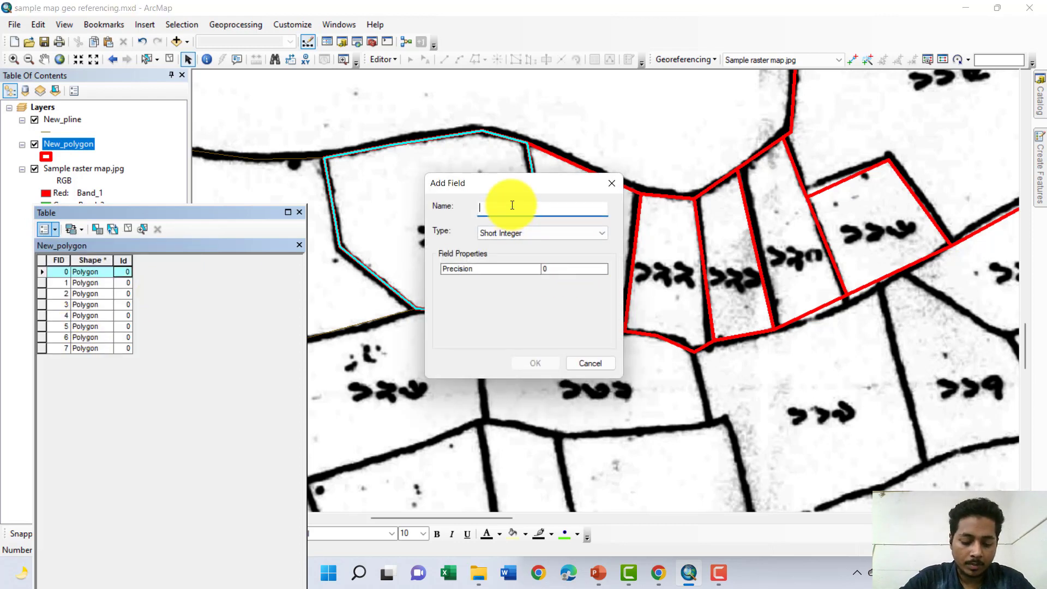
{"action": "type", "text": "Nu"}
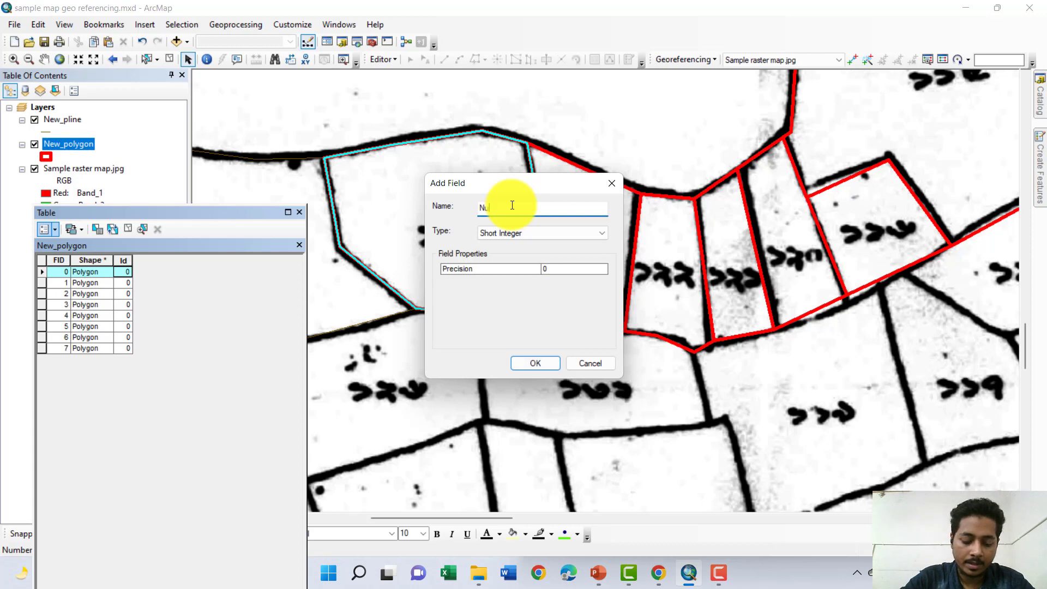
{"action": "type", "text": "mber"}
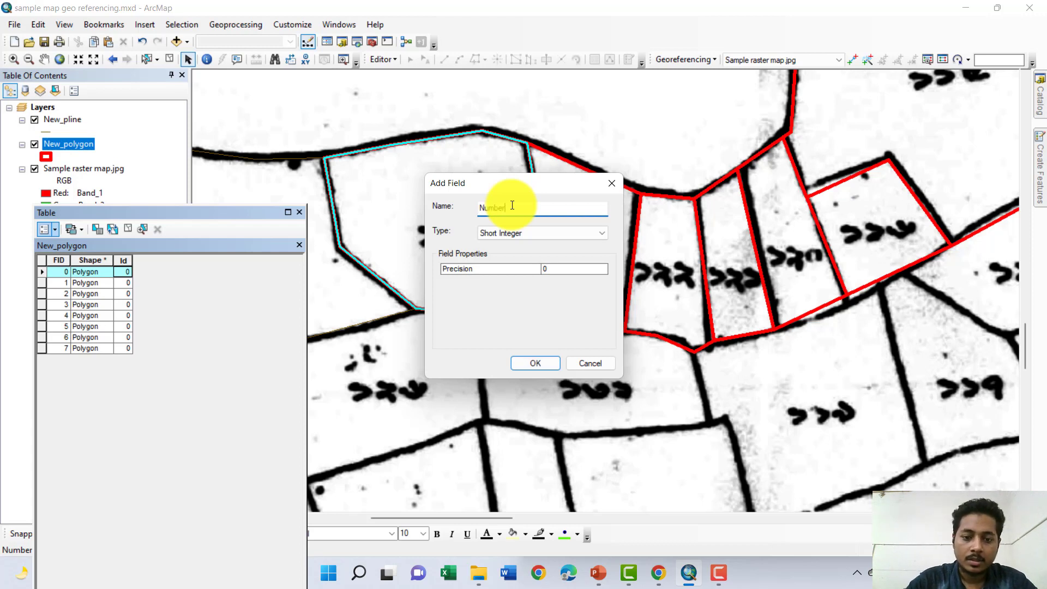
{"action": "left_click", "coordinate": [535, 232]}
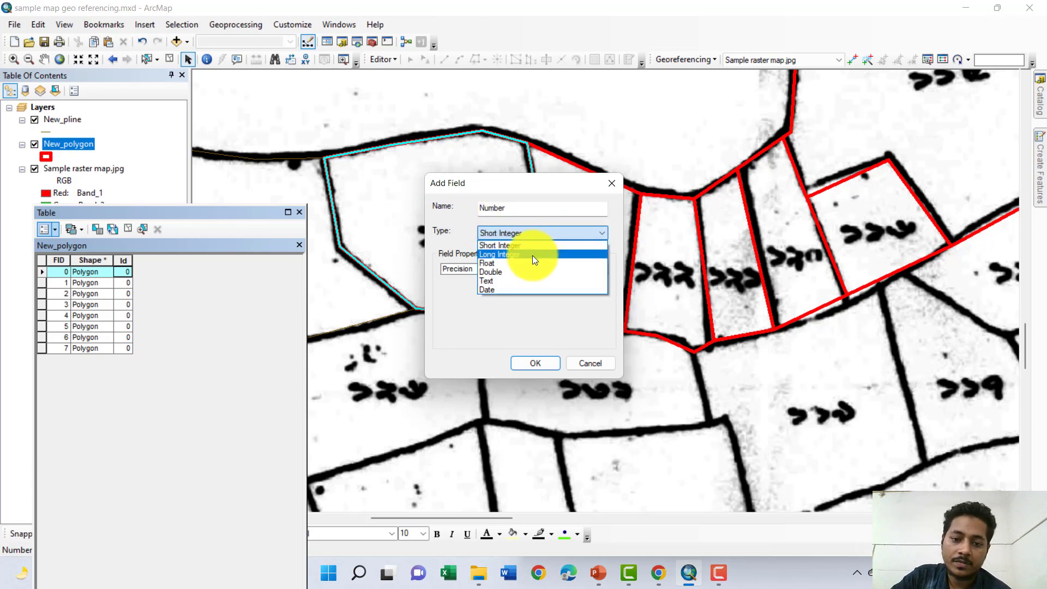
{"action": "left_click", "coordinate": [517, 246]}
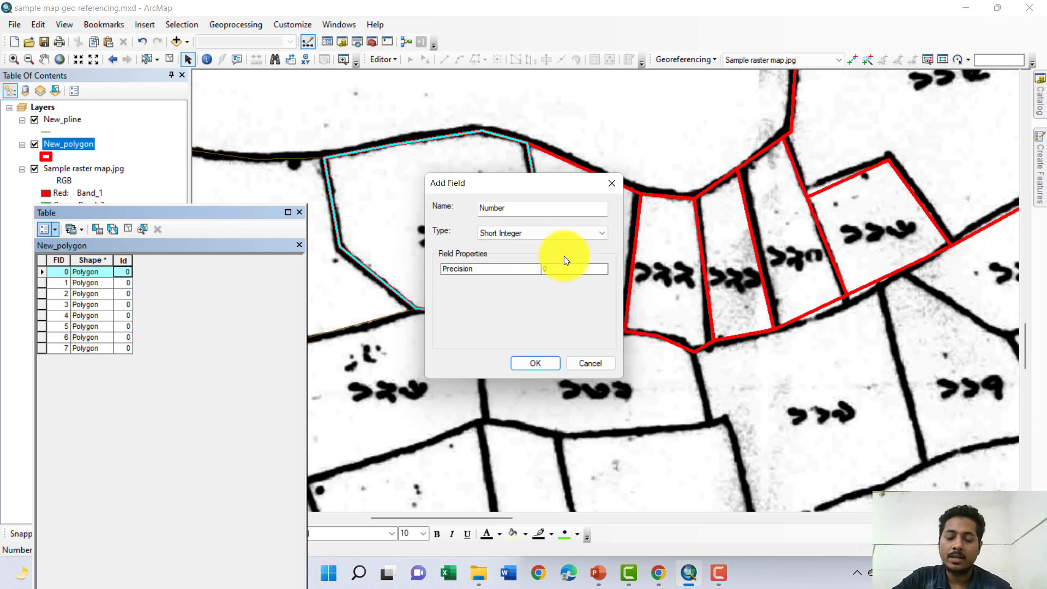
{"action": "left_click", "coordinate": [534, 360]}
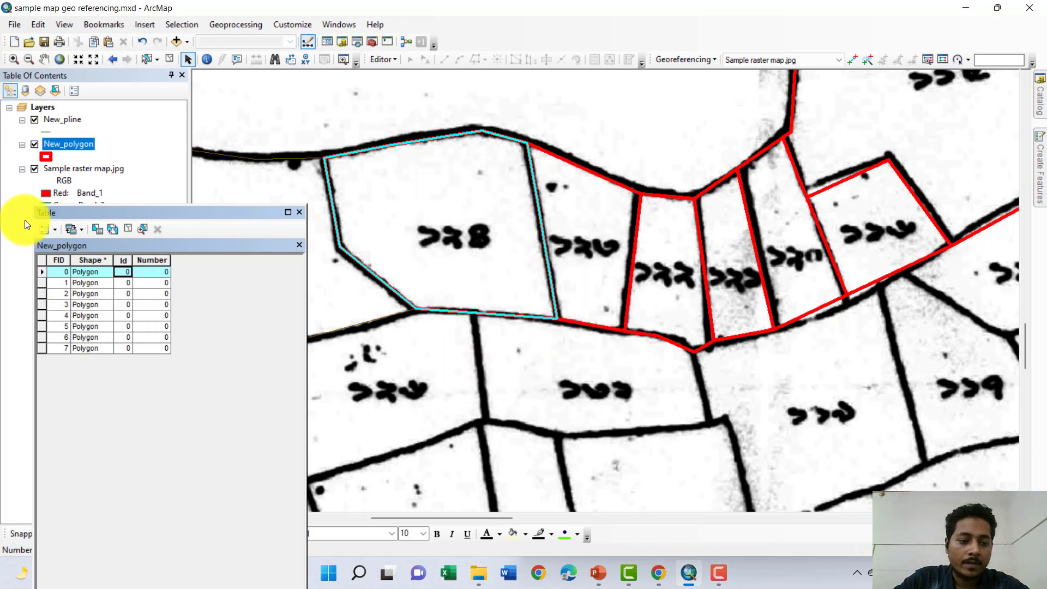
Select the Number cell of the FID 0 record and start an edit session, dismissing the spatial reference warnings.
{"action": "left_click", "coordinate": [158, 263]}
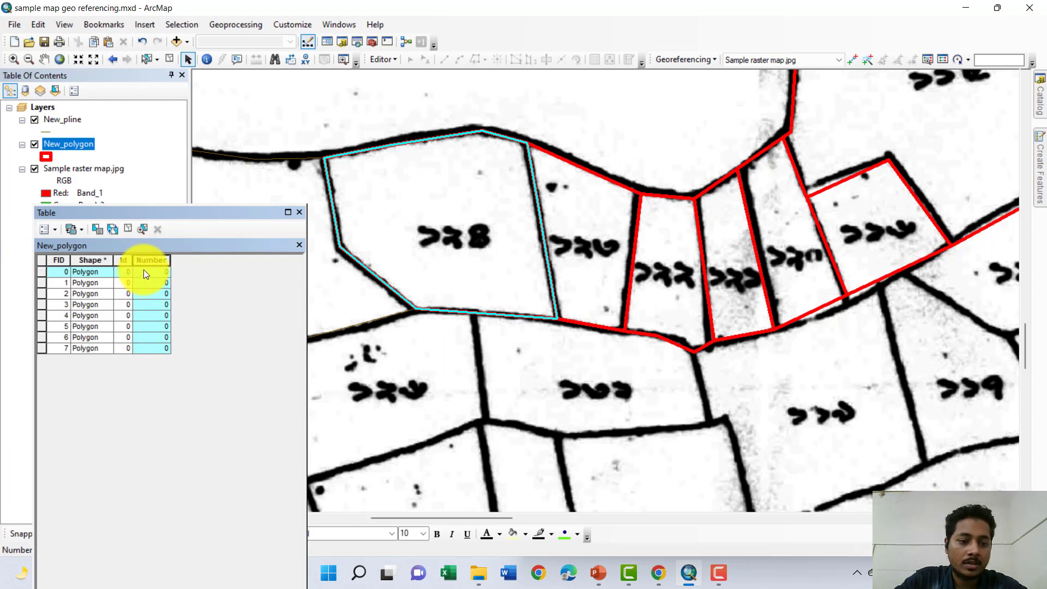
{"action": "left_click", "coordinate": [153, 271]}
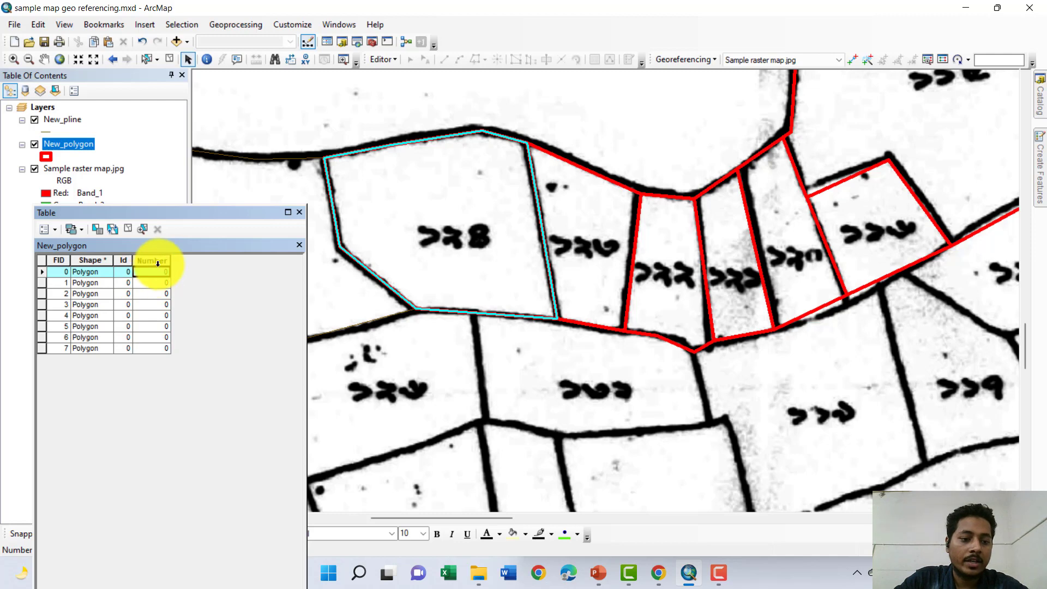
{"action": "left_click", "coordinate": [388, 58]}
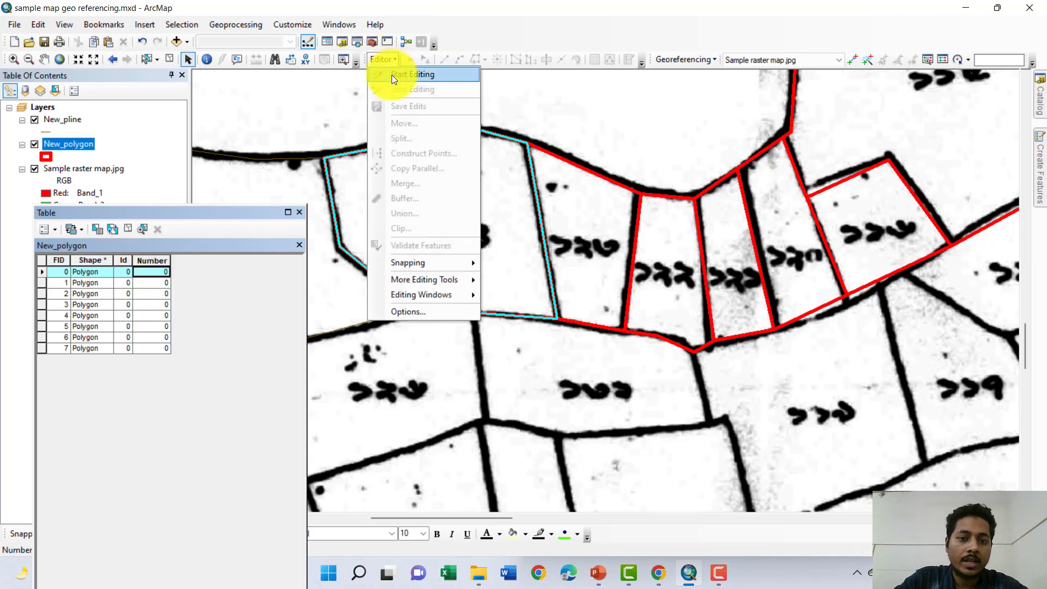
{"action": "left_click", "coordinate": [391, 74]}
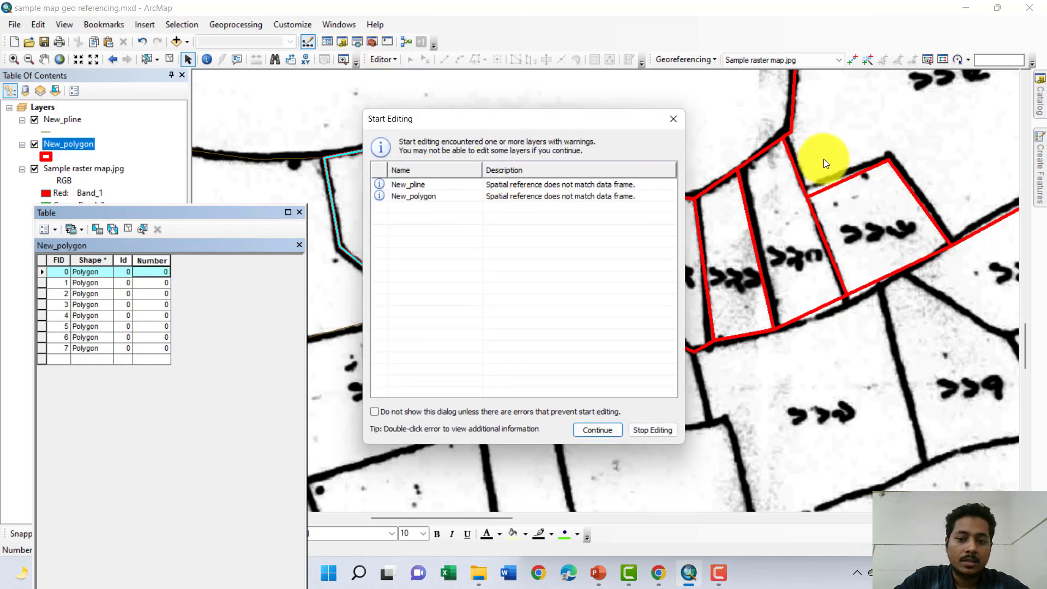
{"action": "left_click", "coordinate": [673, 117]}
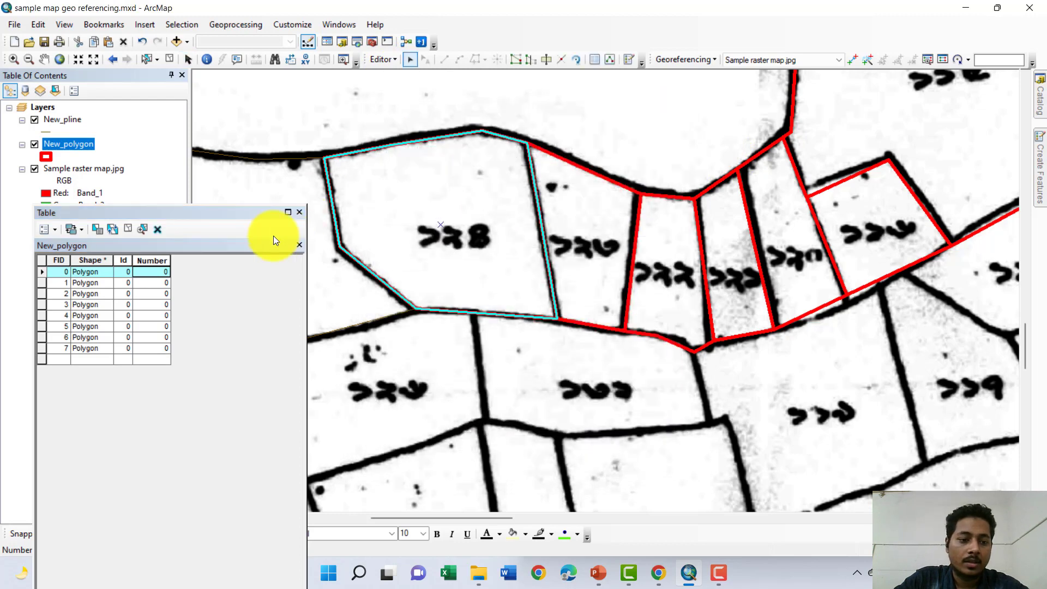
Enter 124, 123 and 122 as the Number values of the FID 0, FID 1 and FID 2 records.
{"action": "left_click", "coordinate": [162, 272]}
{"action": "left_click", "coordinate": [162, 271]}
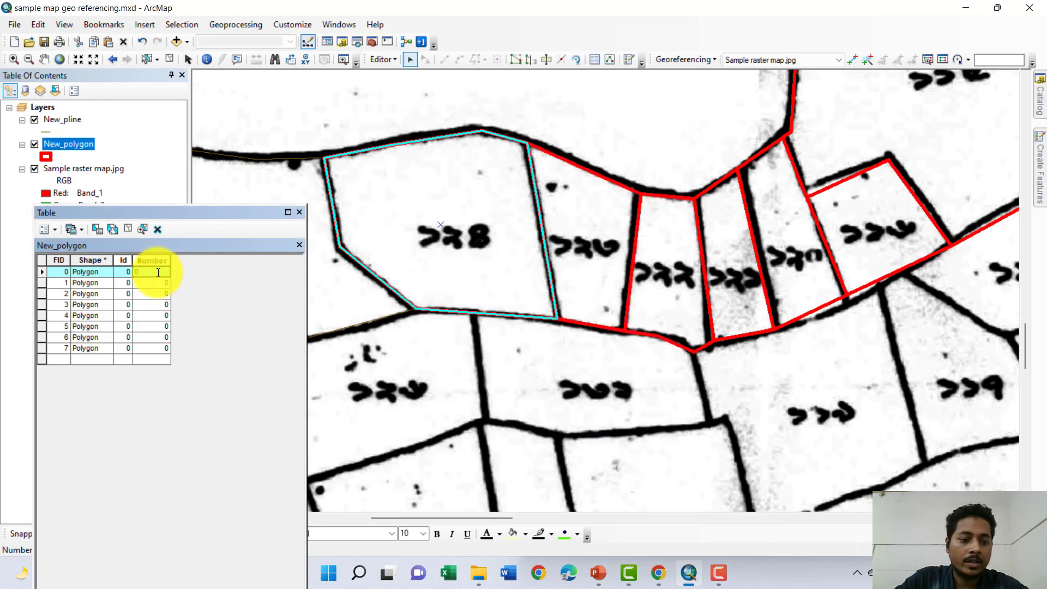
{"action": "left_click_drag", "start_coordinate": [207, 212], "coordinate": [211, 193]}
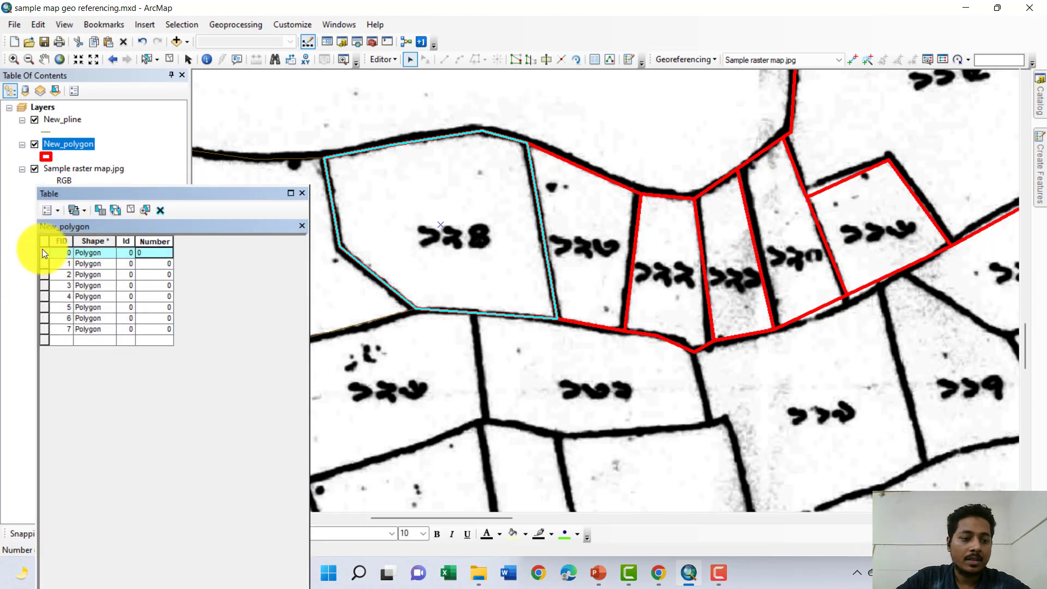
{"action": "left_click", "coordinate": [42, 250]}
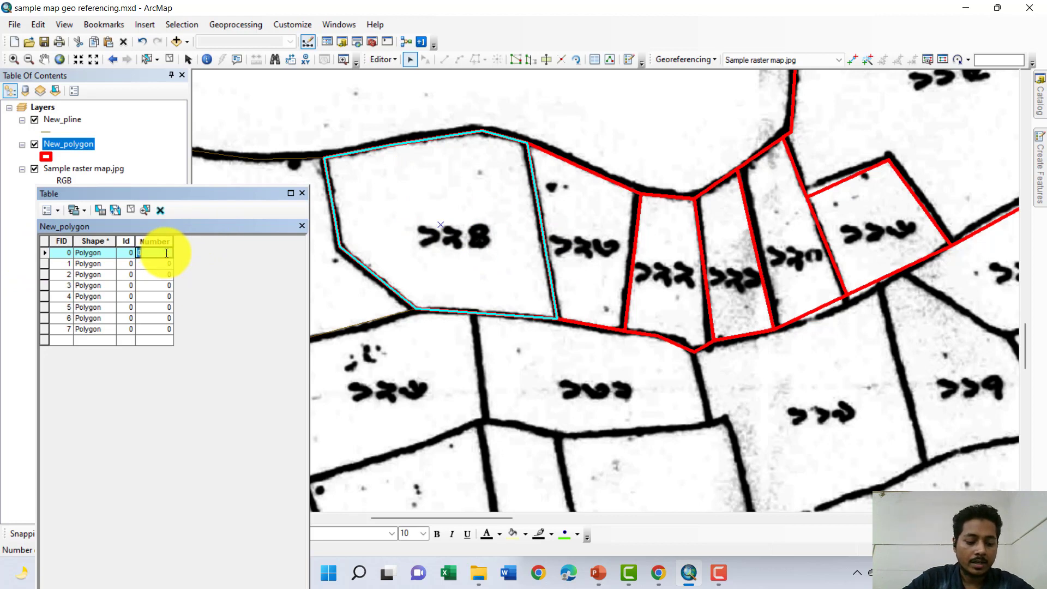
{"action": "type", "text": "124"}
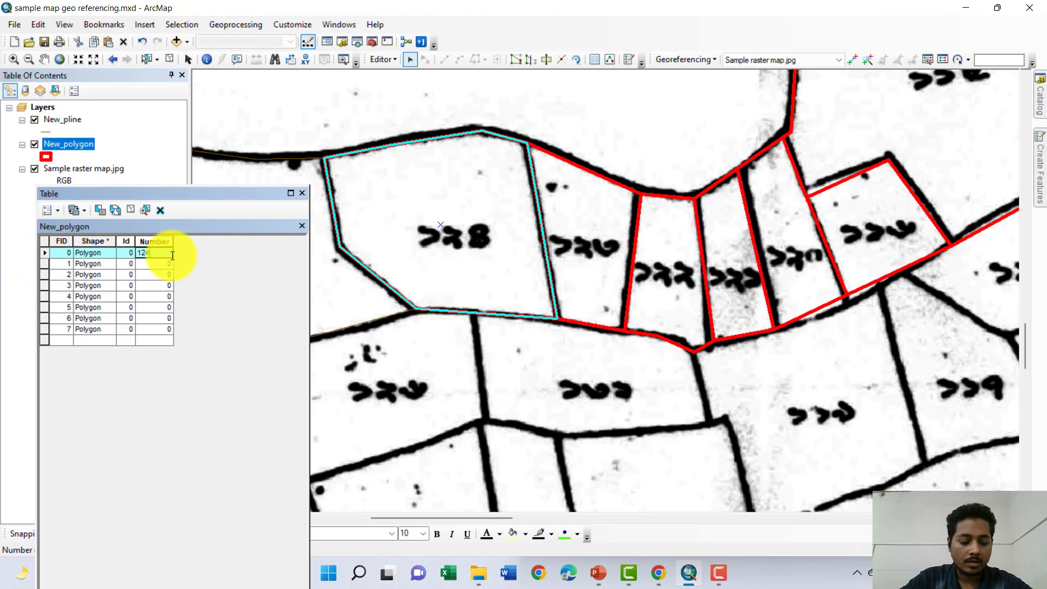
{"action": "key", "text": "Return"}
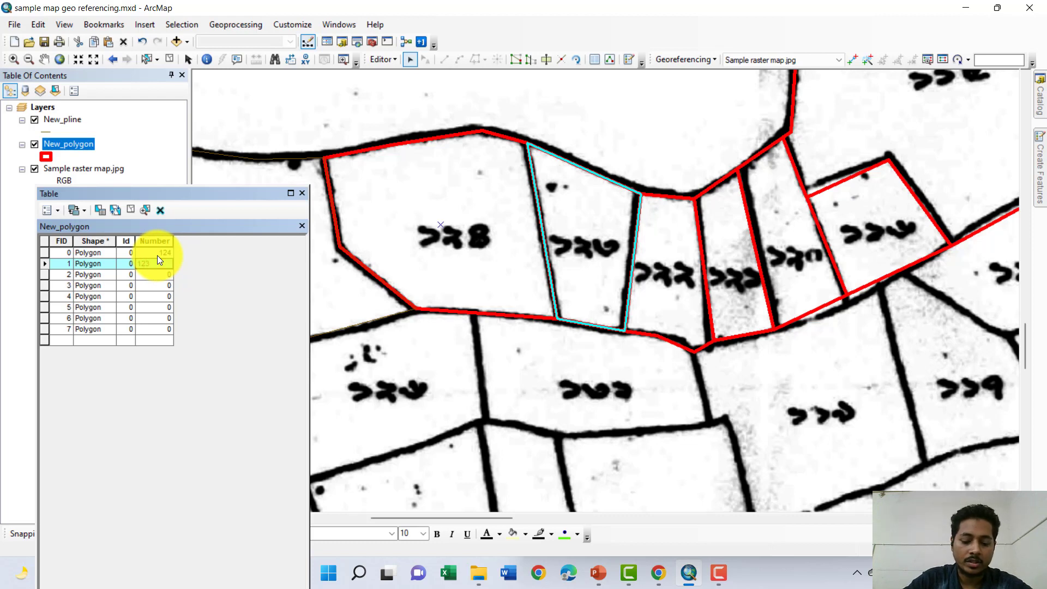
{"action": "key", "text": "Return"}
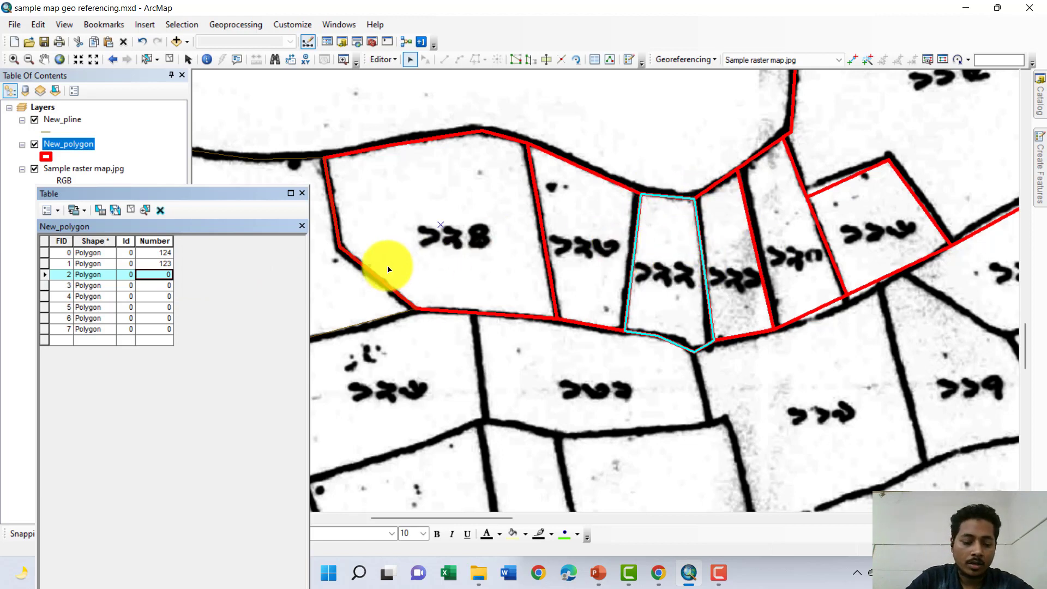
{"action": "type", "text": "122"}
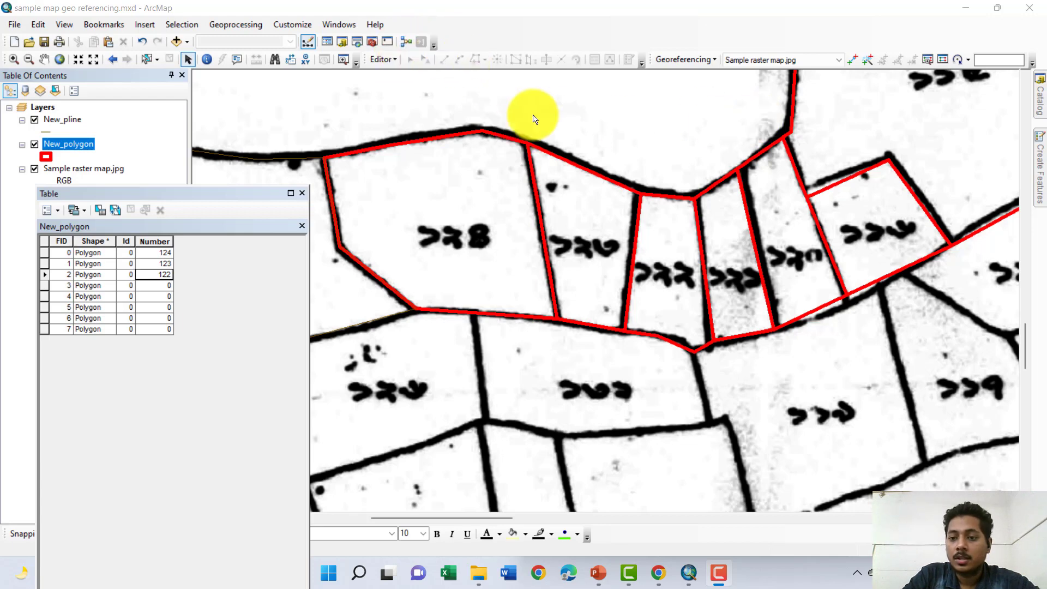
Start an edit session for the New_polygon layer, continuing past the spatial reference warnings.
{"action": "left_click", "coordinate": [385, 58]}
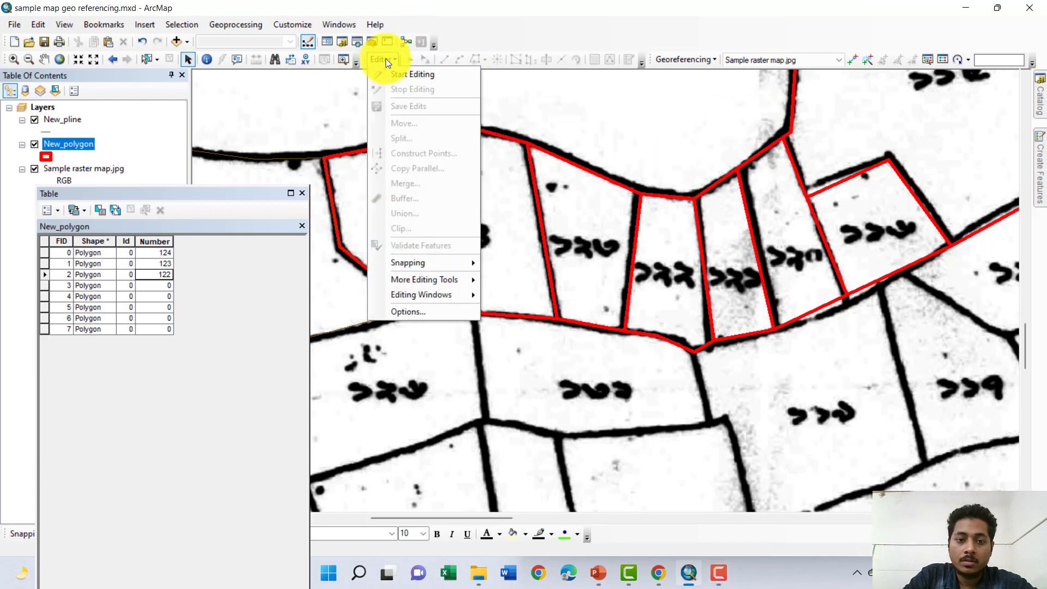
{"action": "left_click", "coordinate": [392, 70]}
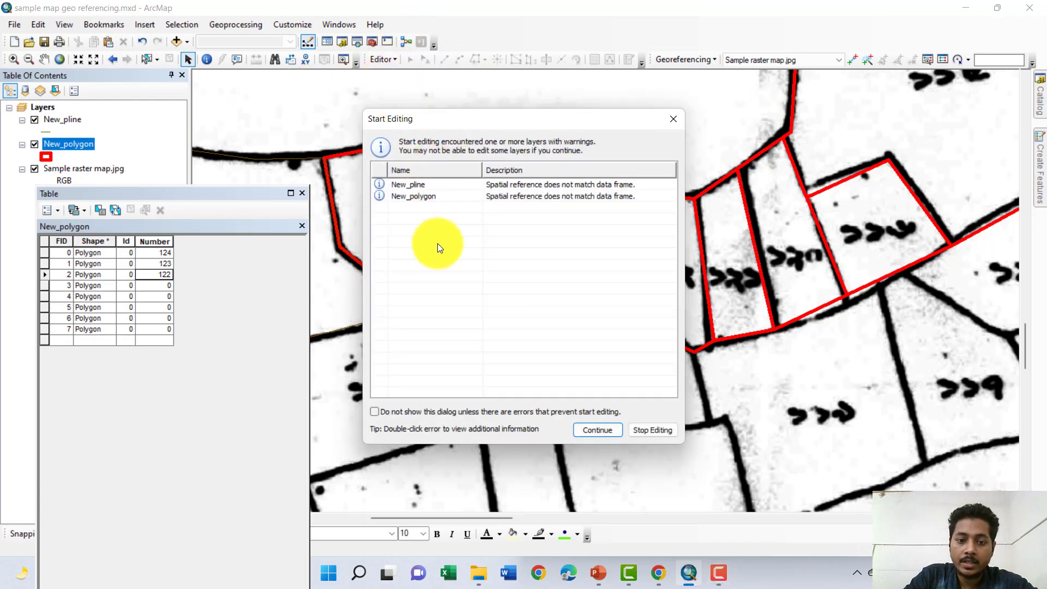
{"action": "left_click", "coordinate": [401, 196]}
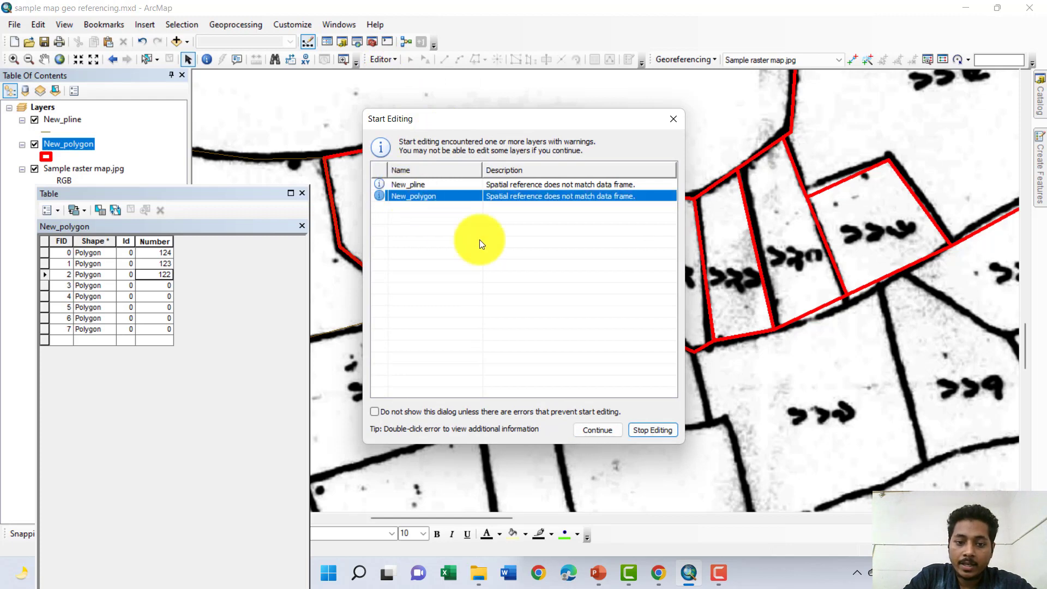
{"action": "left_click", "coordinate": [596, 429]}
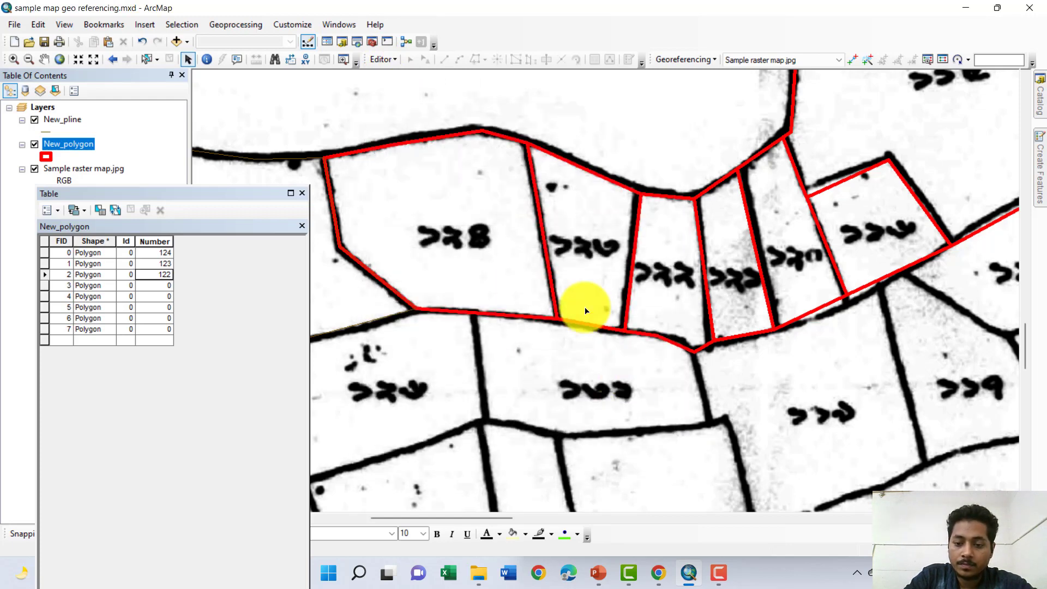
Show the Create Features window and choose the New_polygon template with the Polygon construction tool.
{"action": "left_click", "coordinate": [391, 61]}
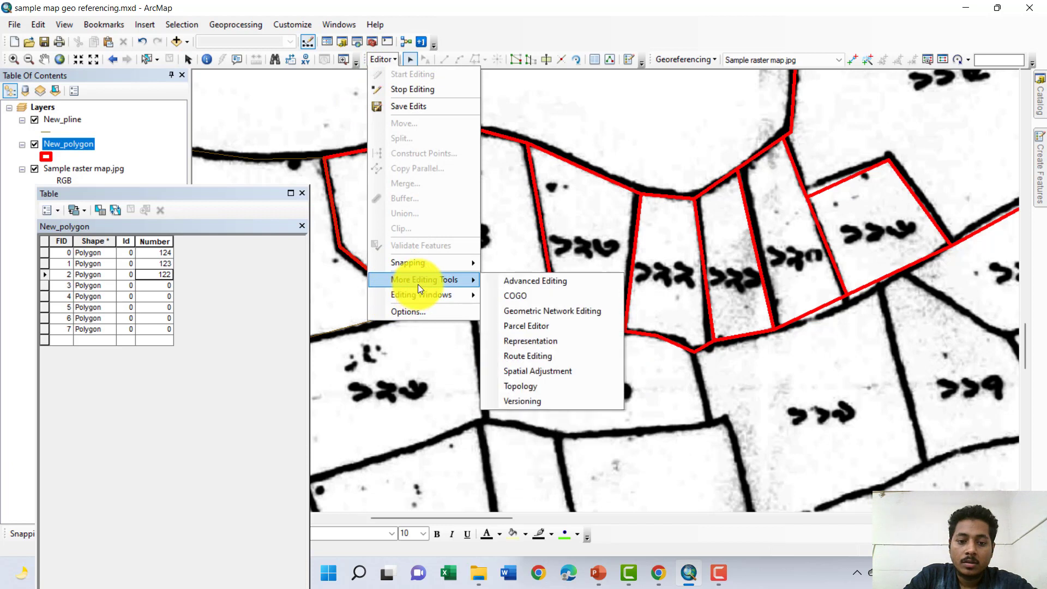
{"action": "mouse_move", "coordinate": [420, 294]}
{"action": "left_click", "coordinate": [493, 291]}
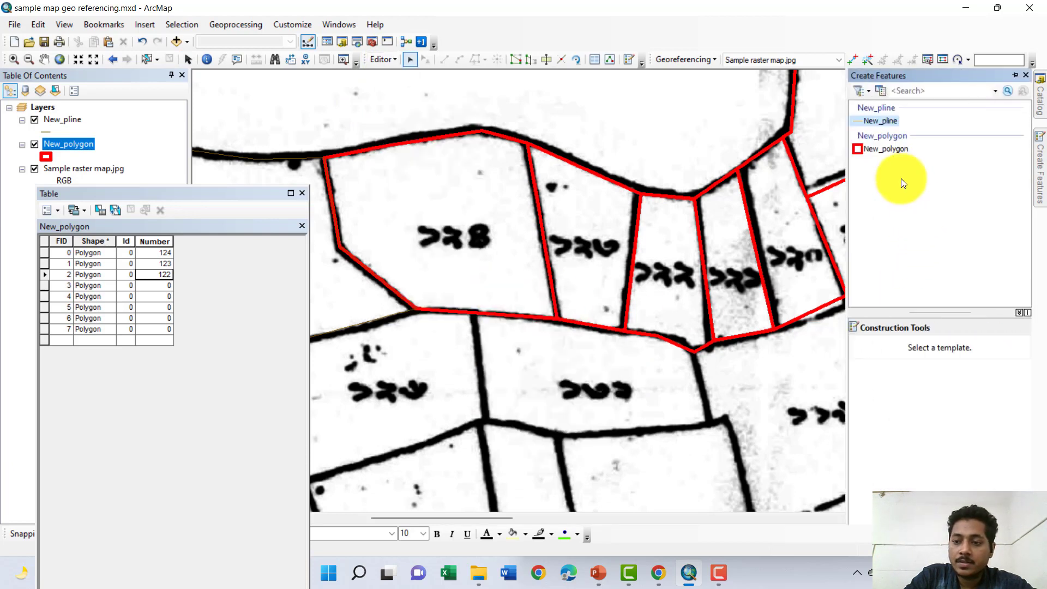
{"action": "left_click", "coordinate": [897, 153]}
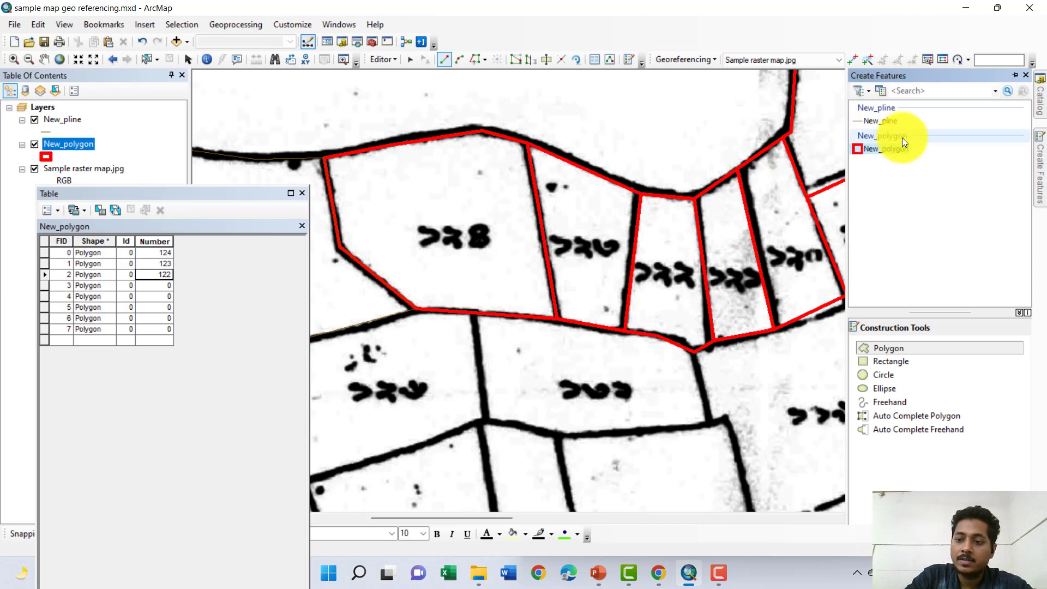
{"action": "left_click", "coordinate": [885, 148]}
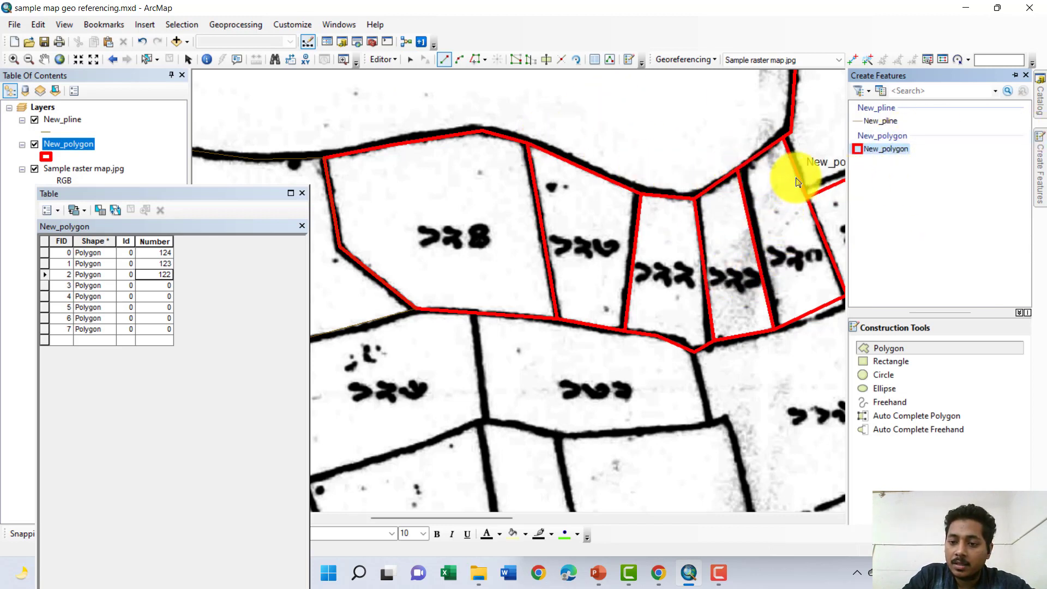
Select the FID 5 parcel with the Edit tool and set up plusONE to fill the Number field starting from 120.
{"action": "left_click", "coordinate": [409, 59]}
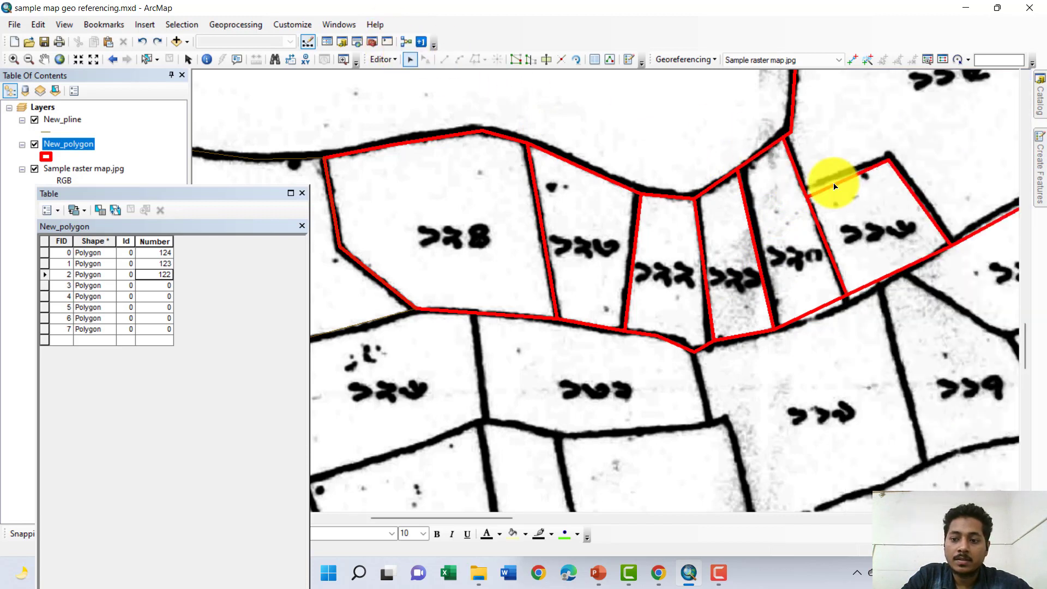
{"action": "left_click", "coordinate": [790, 163]}
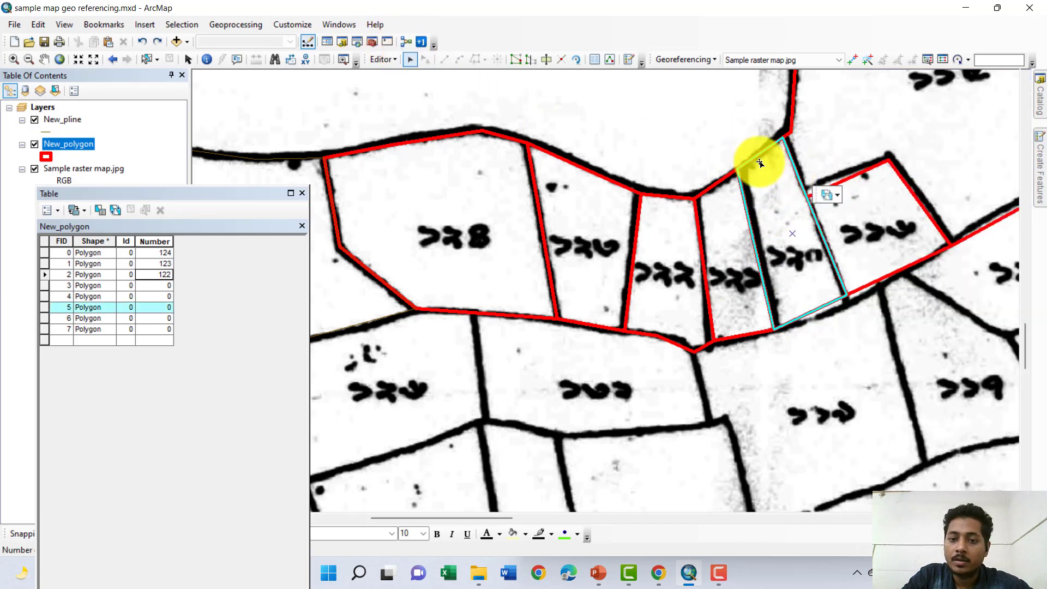
{"action": "left_click", "coordinate": [420, 41]}
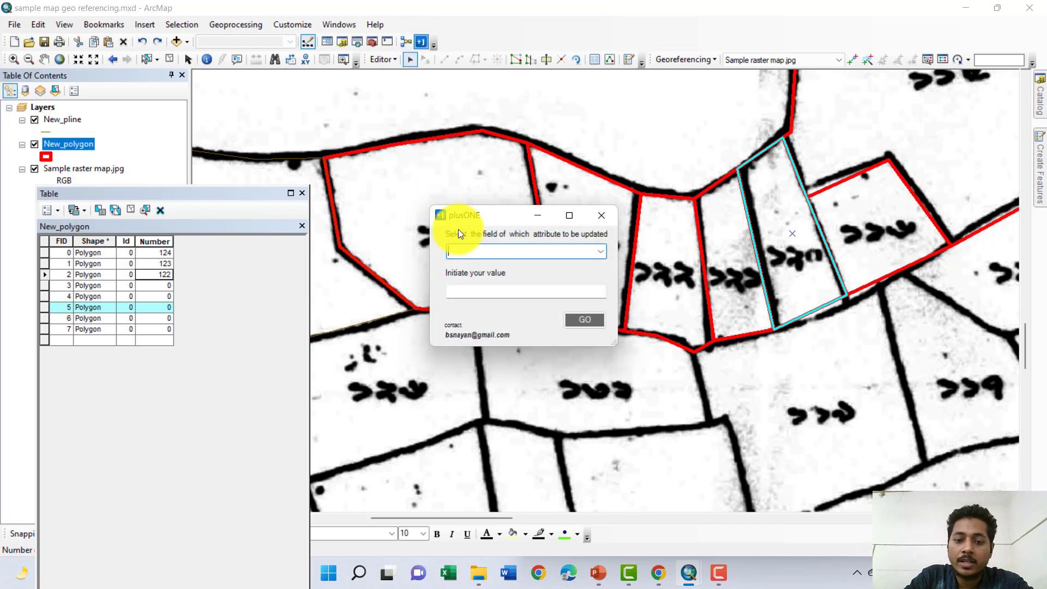
{"action": "left_click_drag", "start_coordinate": [512, 216], "coordinate": [524, 186]}
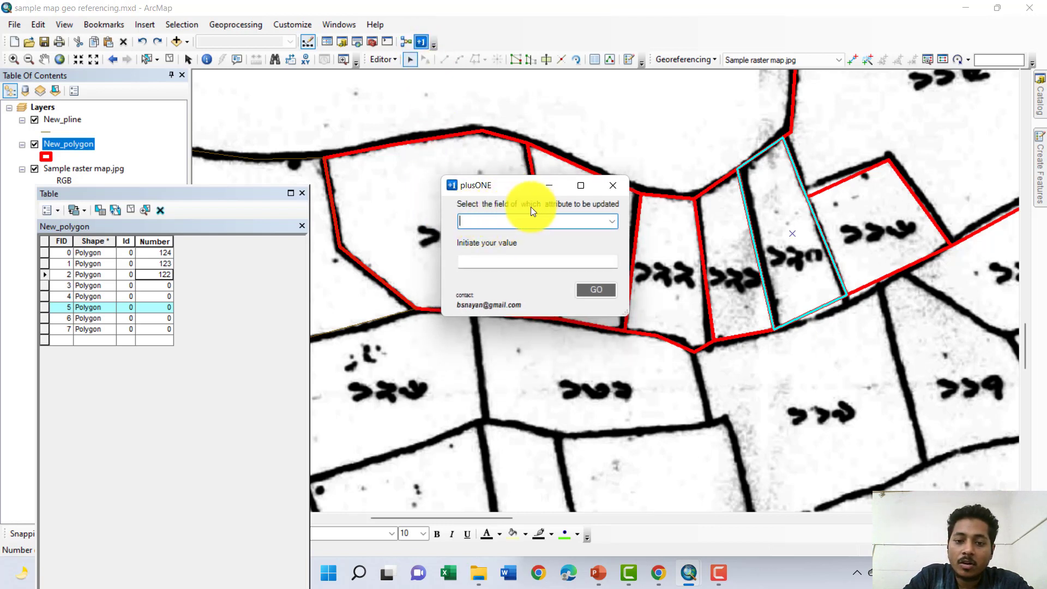
{"action": "left_click", "coordinate": [613, 219]}
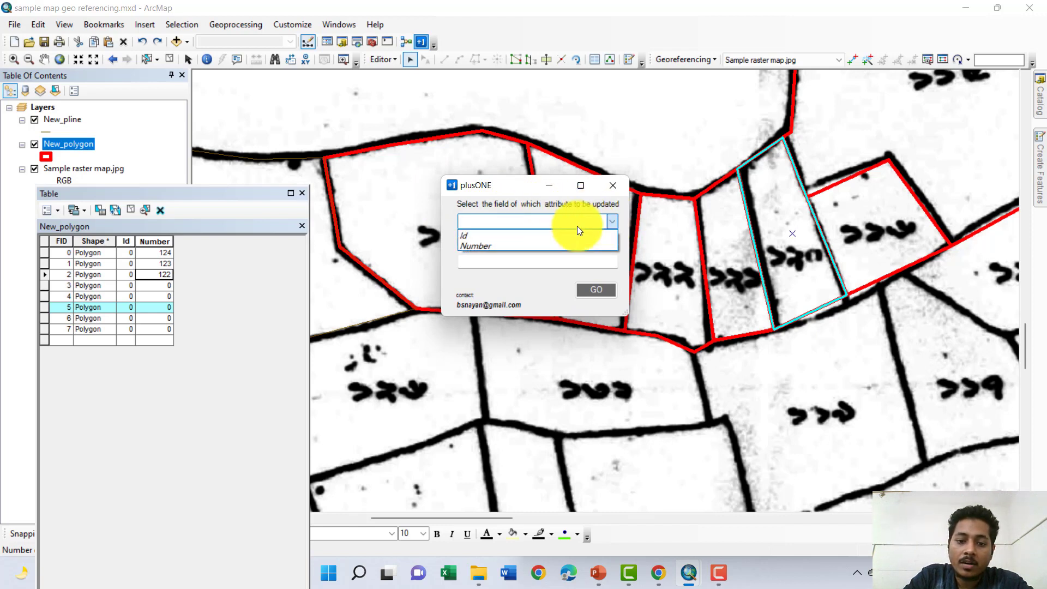
{"action": "left_click", "coordinate": [472, 241]}
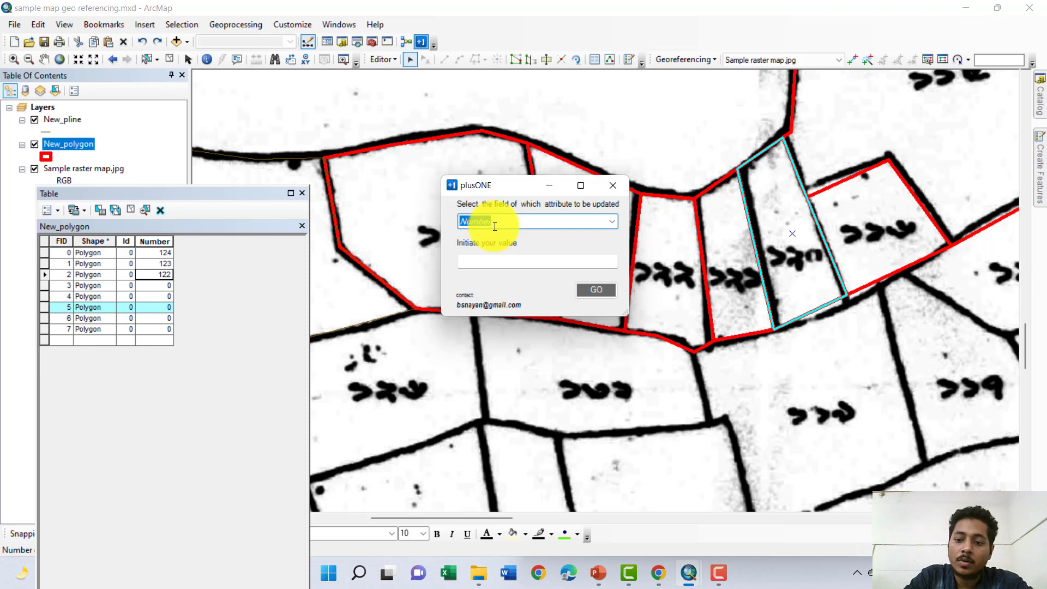
{"action": "left_click", "coordinate": [612, 224]}
{"action": "left_click", "coordinate": [558, 216]}
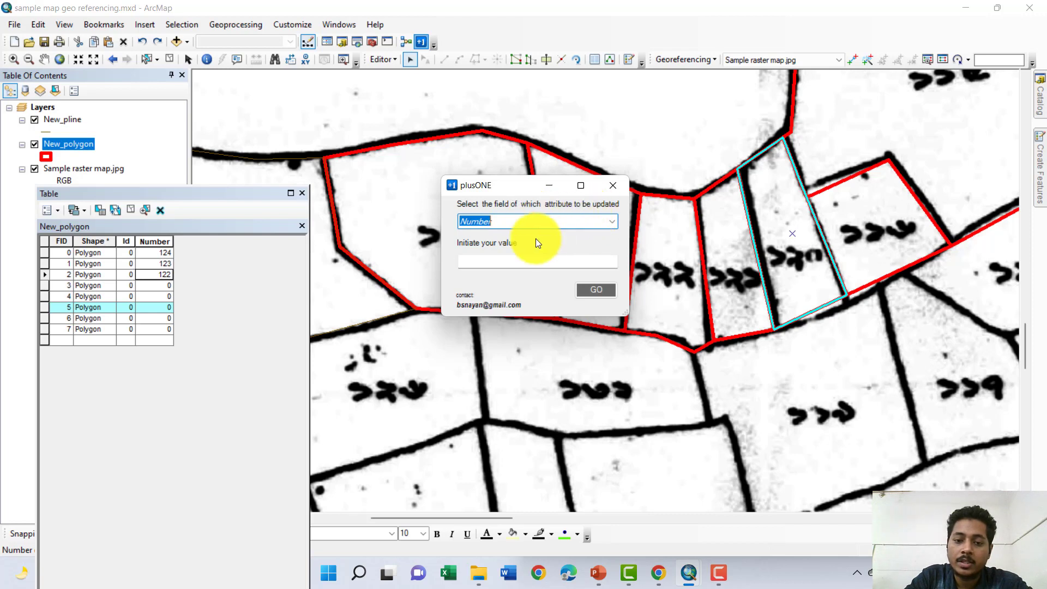
{"action": "left_click", "coordinate": [517, 260]}
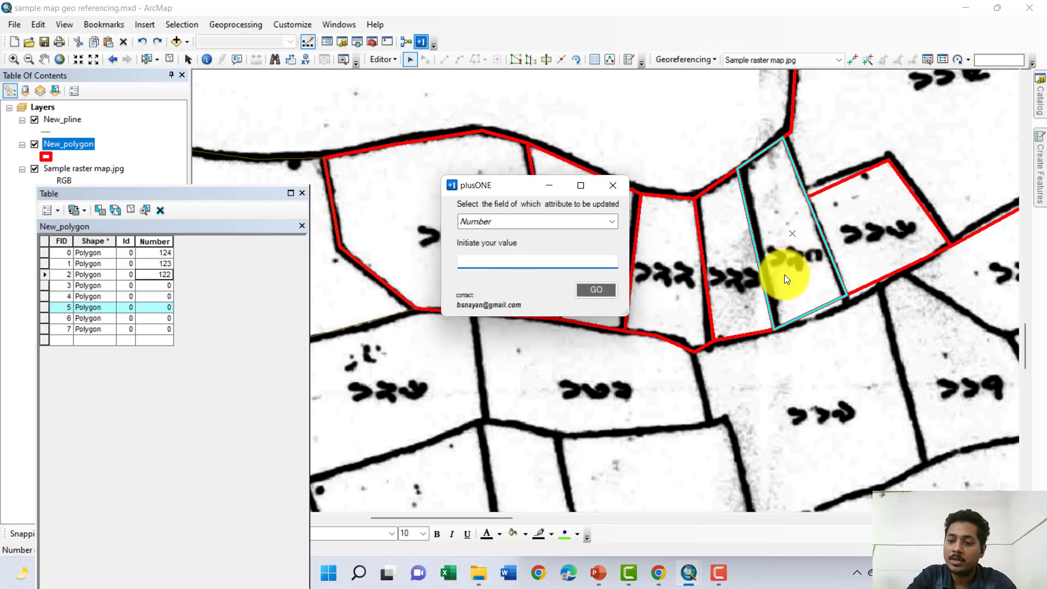
{"action": "type", "text": "120"}
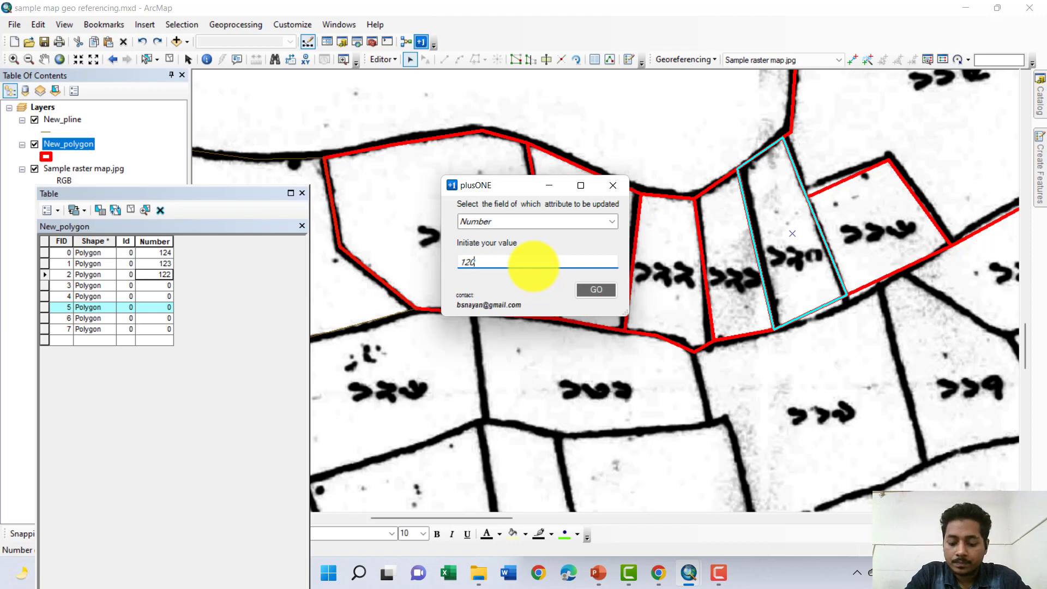
{"action": "left_click", "coordinate": [591, 286]}
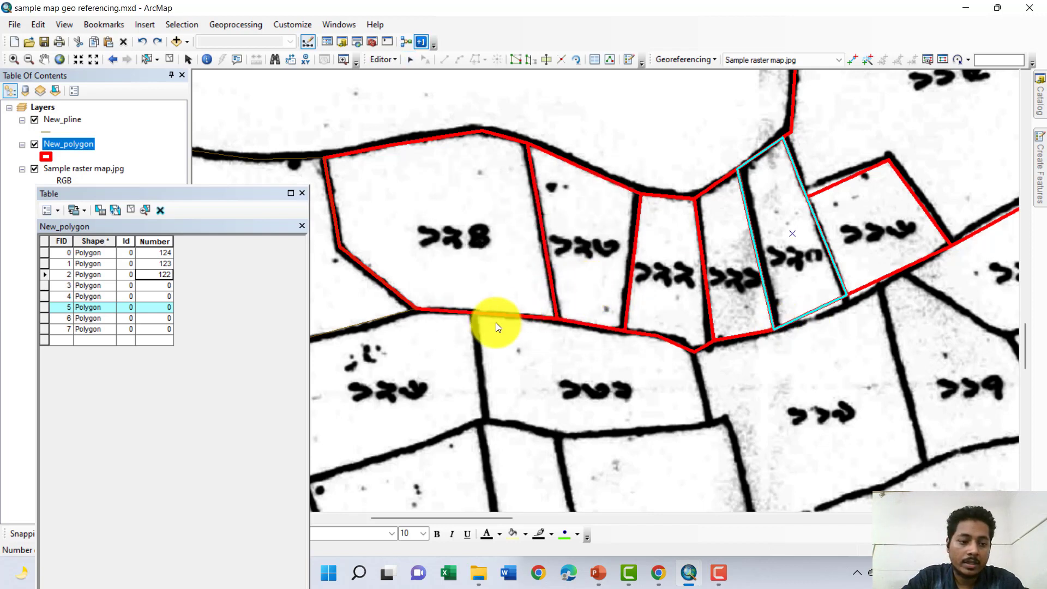
Number five adjacent parcels sequentially from 120 to 124 with plusONE, starting at the FID 5 parcel and ending at FID 0.
{"action": "left_click", "coordinate": [783, 256]}
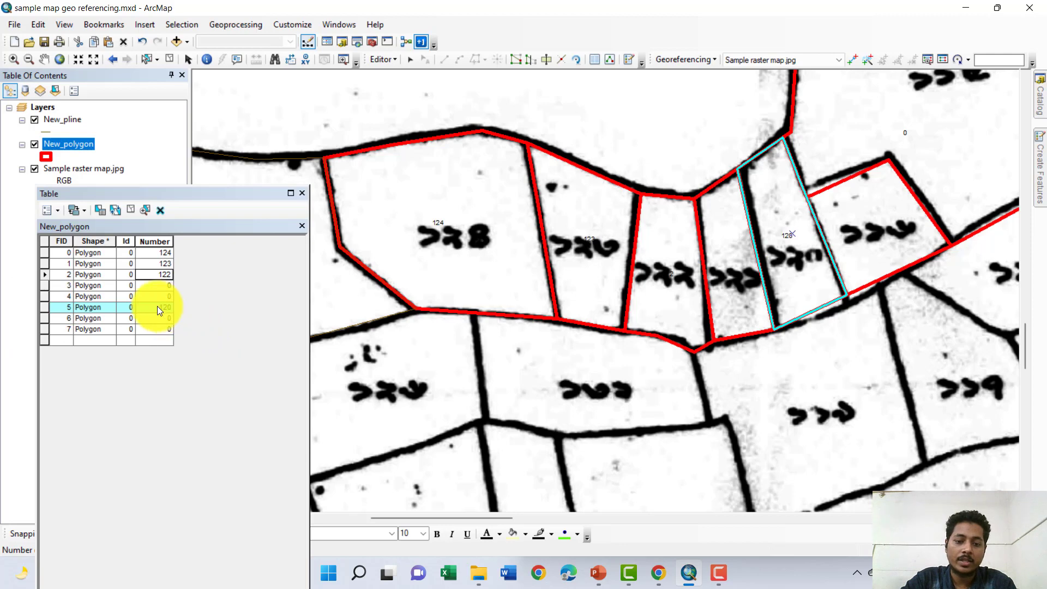
{"action": "left_click", "coordinate": [726, 276]}
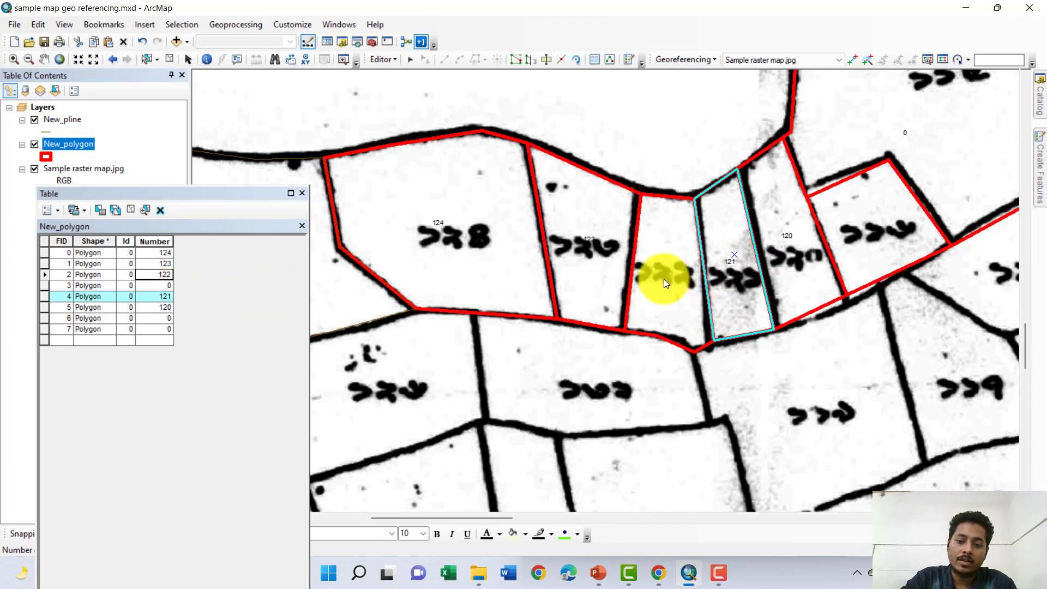
{"action": "left_click", "coordinate": [673, 259]}
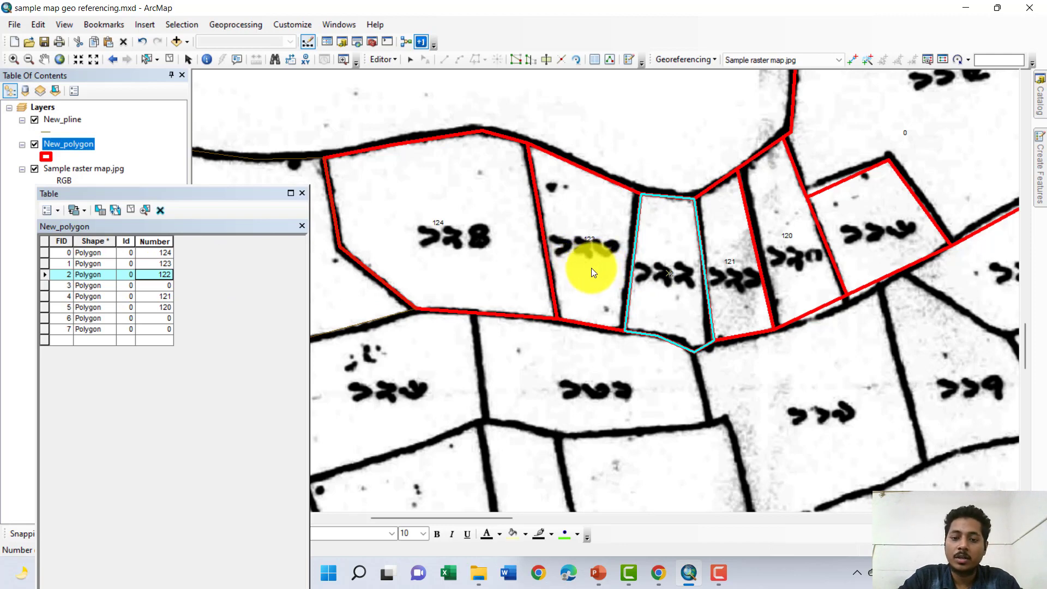
{"action": "left_click", "coordinate": [584, 254]}
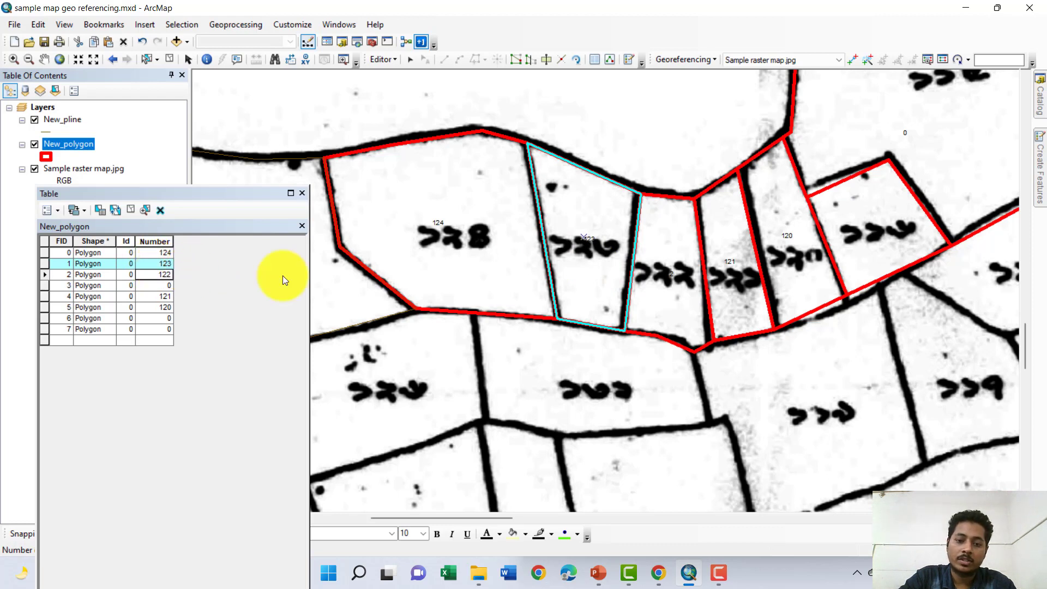
{"action": "left_click", "coordinate": [464, 206]}
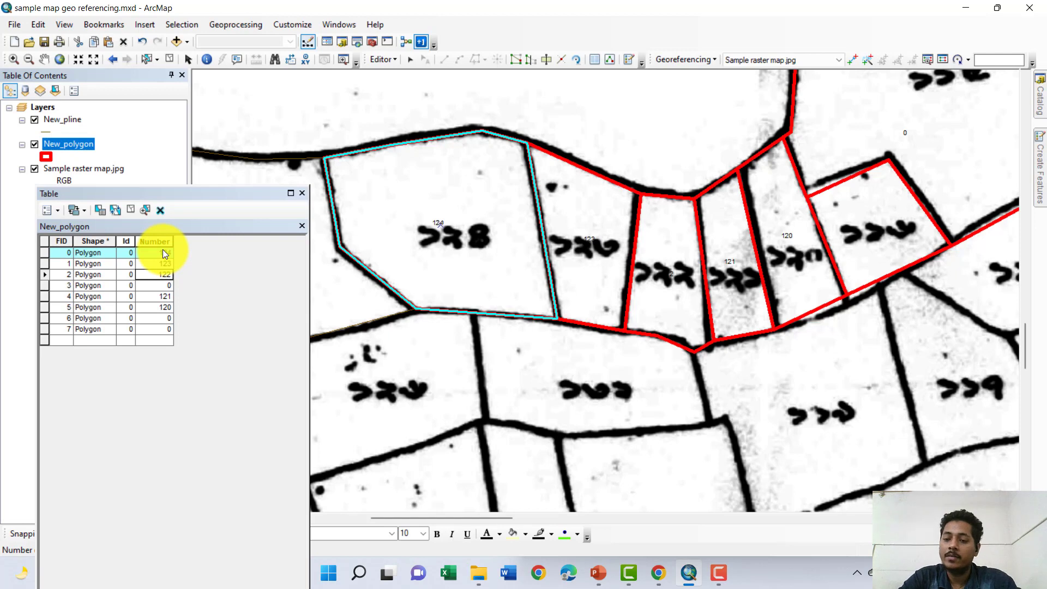
Hide the Sample raster map.jpg layer in the 1st img_Digitizing map and inspect the numbered polygon2 parcels.
{"action": "scroll", "coordinate": [575, 244], "scroll_direction": "down", "scroll_amount": 5}
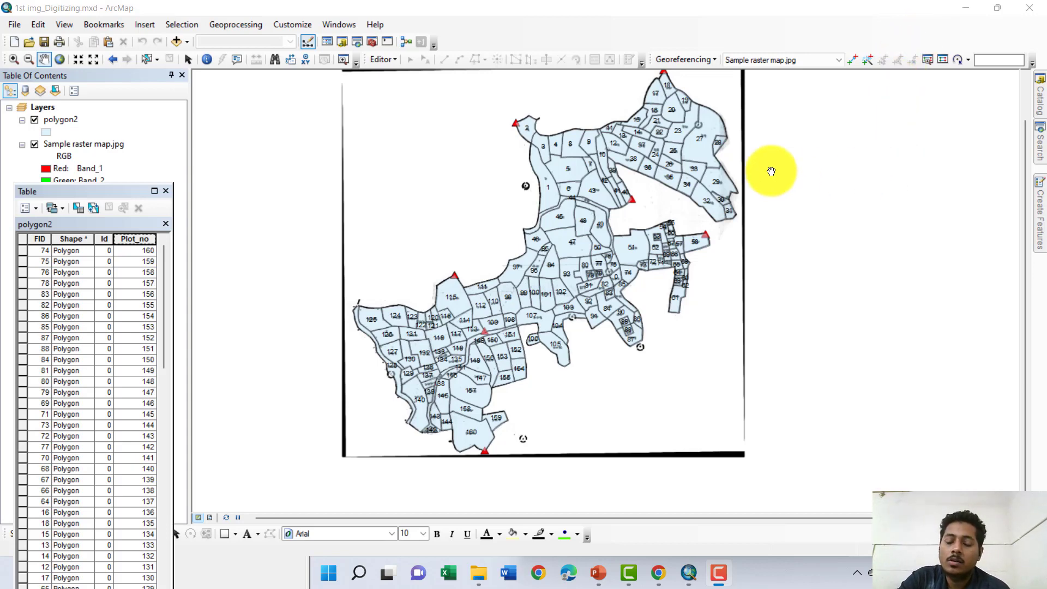
{"action": "scroll", "coordinate": [664, 106], "scroll_direction": "up", "scroll_amount": 1}
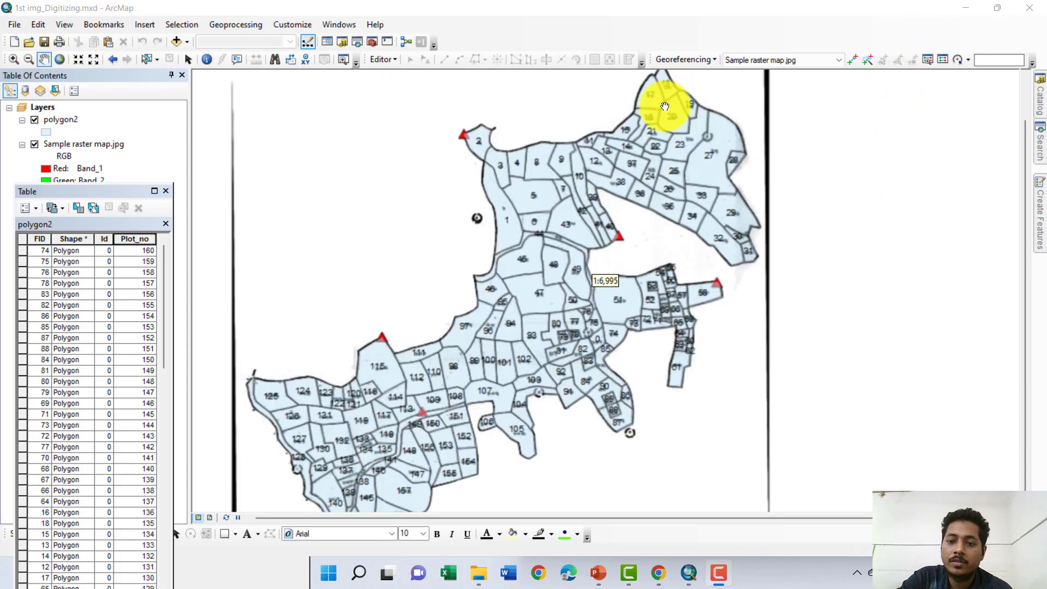
{"action": "scroll", "coordinate": [664, 106], "scroll_direction": "down", "scroll_amount": 3}
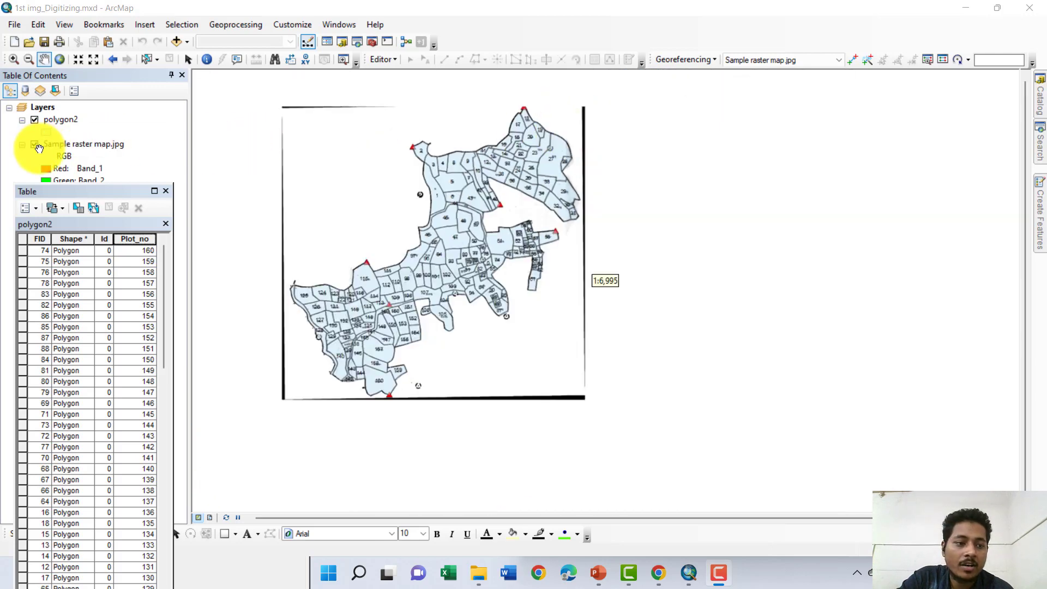
{"action": "left_click", "coordinate": [34, 145]}
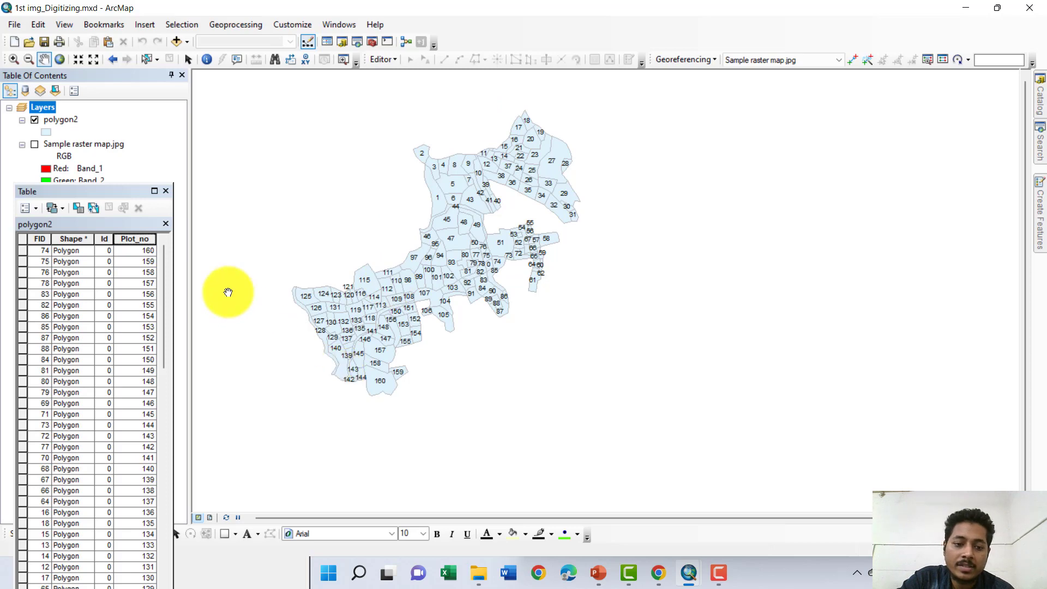
{"action": "scroll", "coordinate": [284, 304], "scroll_direction": "up", "scroll_amount": 2}
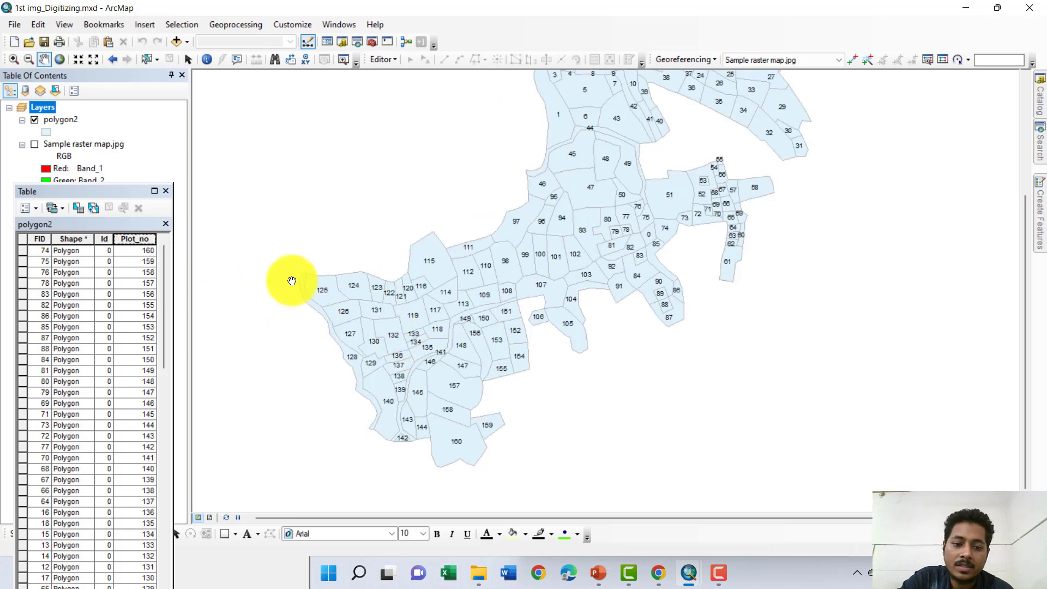
Examine the shared boundary between parcels 124 and 125 and the neighbouring numbered parcels of polygon2.
{"action": "scroll", "coordinate": [317, 295], "scroll_direction": "up", "scroll_amount": 2}
{"action": "scroll", "coordinate": [317, 295], "scroll_direction": "up", "scroll_amount": 4}
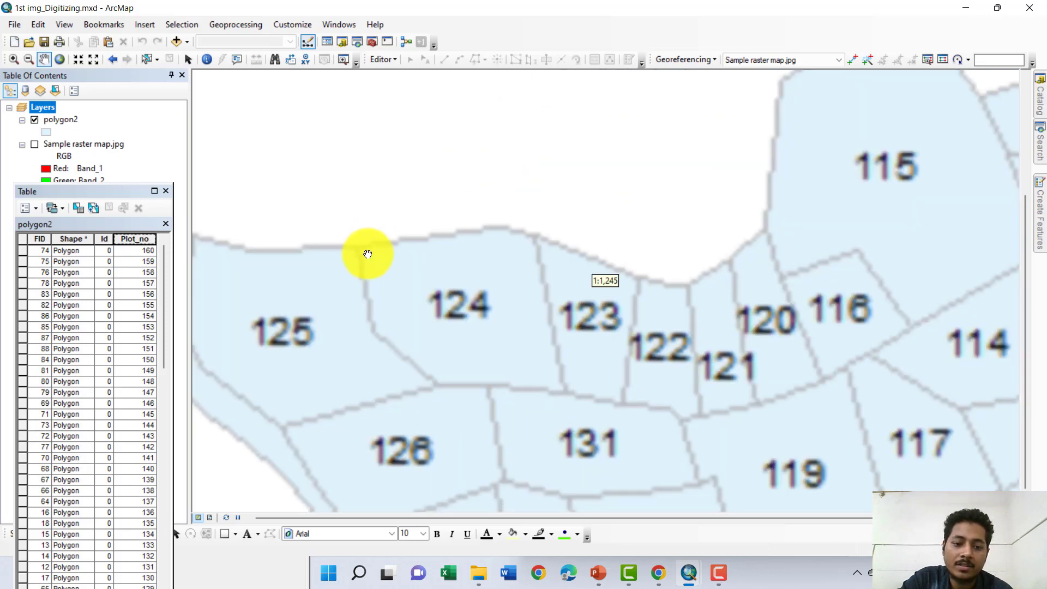
{"action": "scroll", "coordinate": [383, 260], "scroll_direction": "up", "scroll_amount": 2}
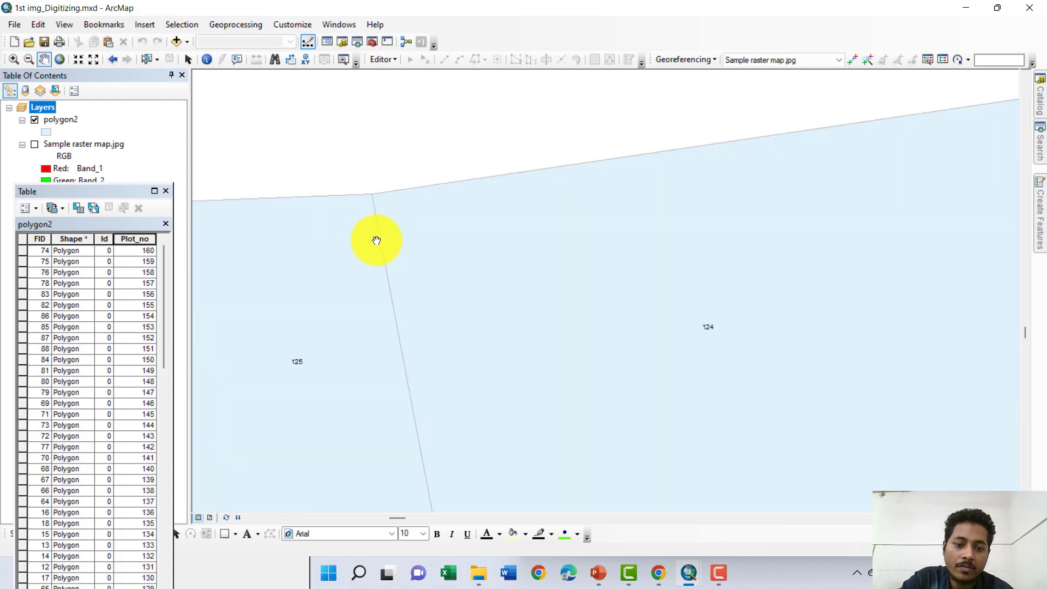
{"action": "scroll", "coordinate": [376, 241], "scroll_direction": "down", "scroll_amount": 3}
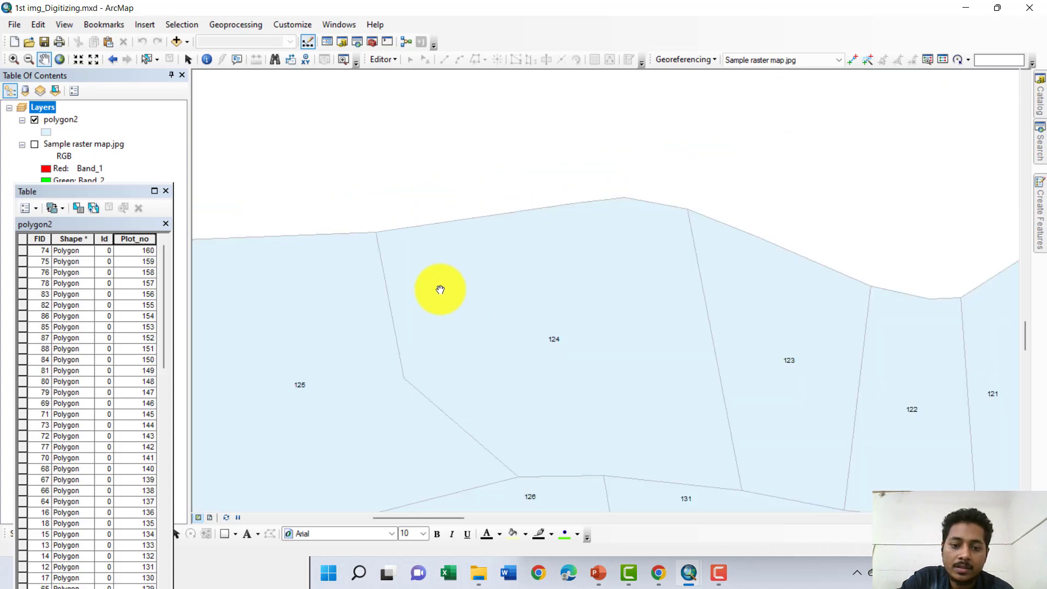
{"action": "scroll", "coordinate": [440, 289], "scroll_direction": "down", "scroll_amount": 4}
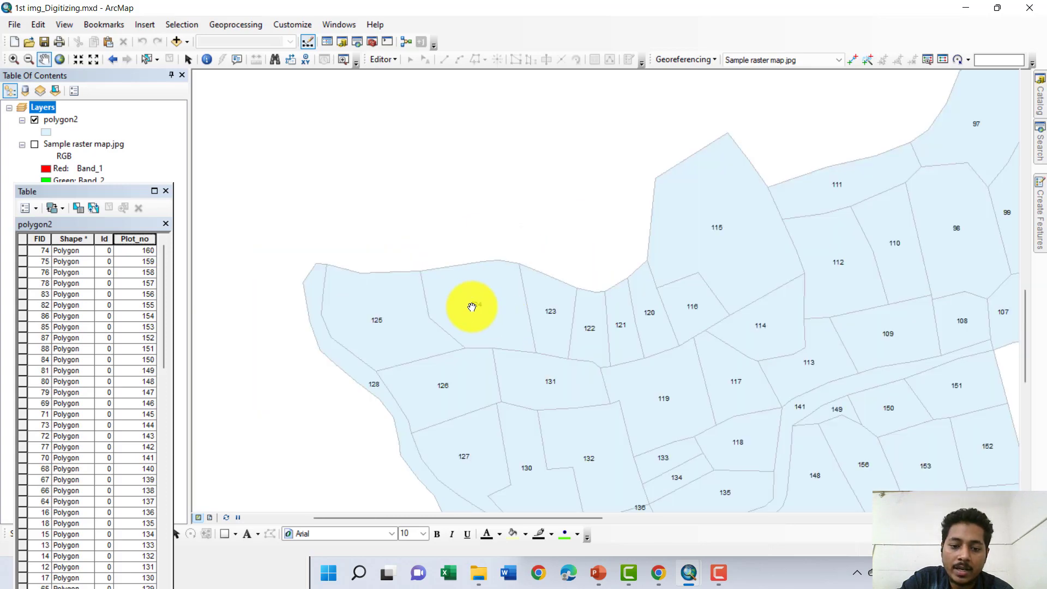
{"action": "scroll", "coordinate": [480, 305], "scroll_direction": "down", "scroll_amount": 2}
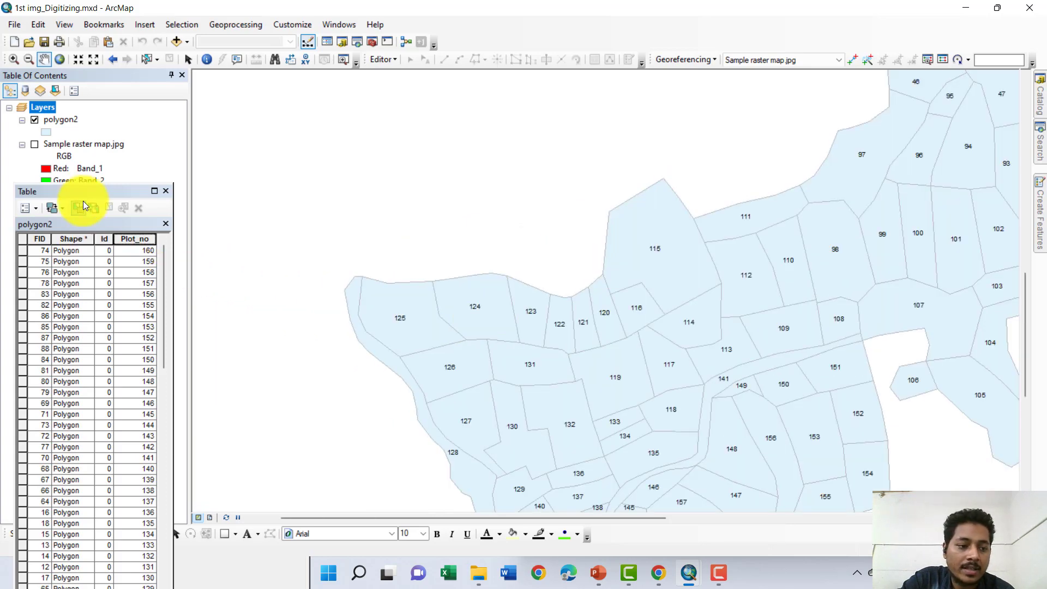
Move the attribute table clear of the layer list and select the Plot_no 160 record to locate its parcel on the map.
{"action": "left_click_drag", "start_coordinate": [92, 190], "coordinate": [178, 167]}
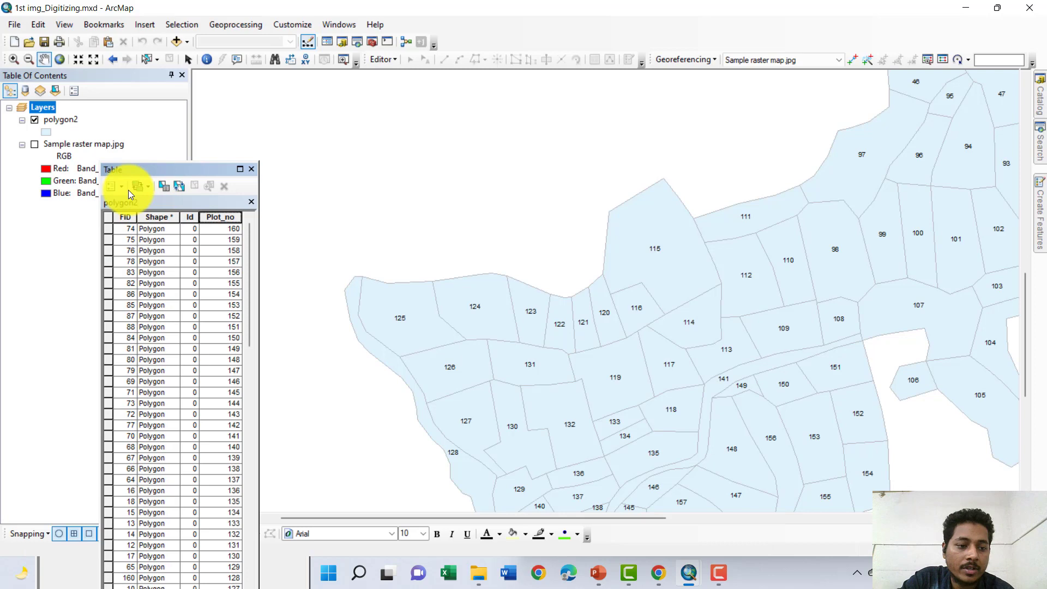
{"action": "left_click", "coordinate": [106, 229]}
{"action": "scroll", "coordinate": [538, 373], "scroll_direction": "down", "scroll_amount": 3}
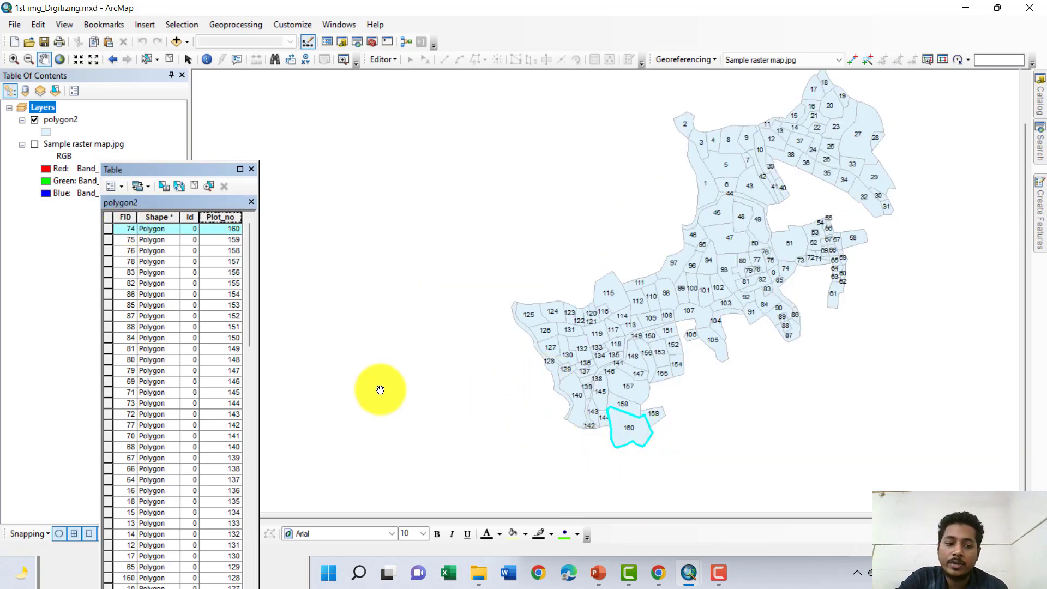
{"action": "scroll", "coordinate": [636, 436], "scroll_direction": "up", "scroll_amount": 3}
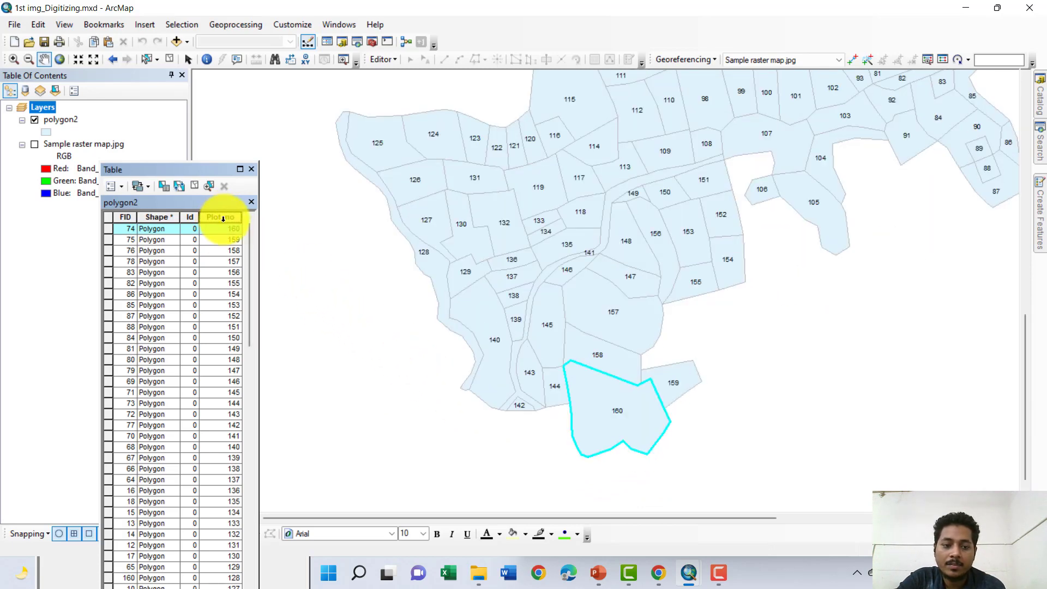
Select the Plot_no 147 record, replace it with Plot_no 118, and inspect the highlighted parcel 118 up close.
{"action": "left_click", "coordinate": [109, 370]}
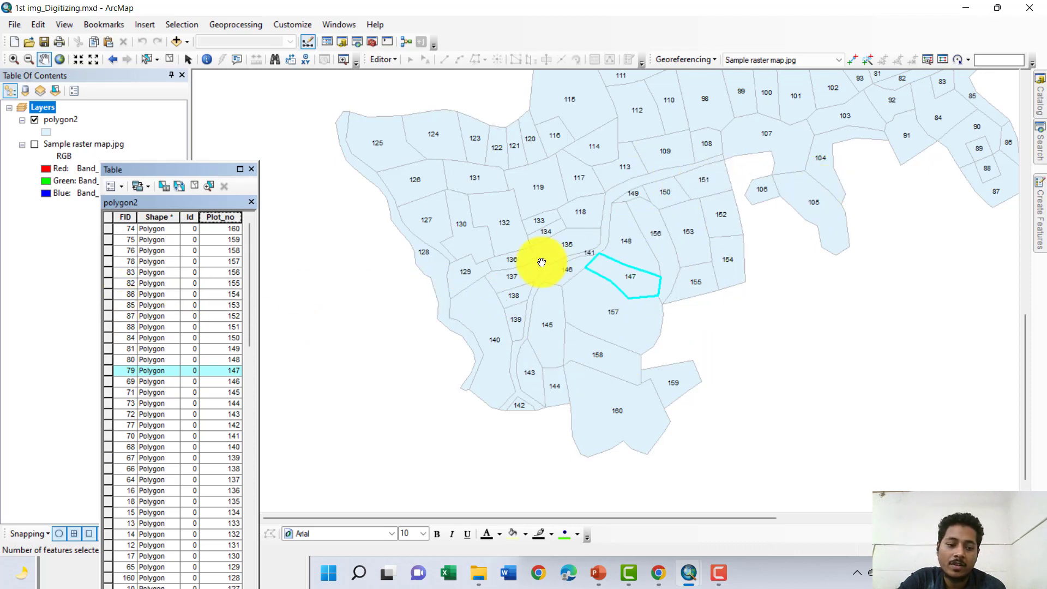
{"action": "scroll", "coordinate": [173, 440], "scroll_direction": "down", "scroll_amount": 3}
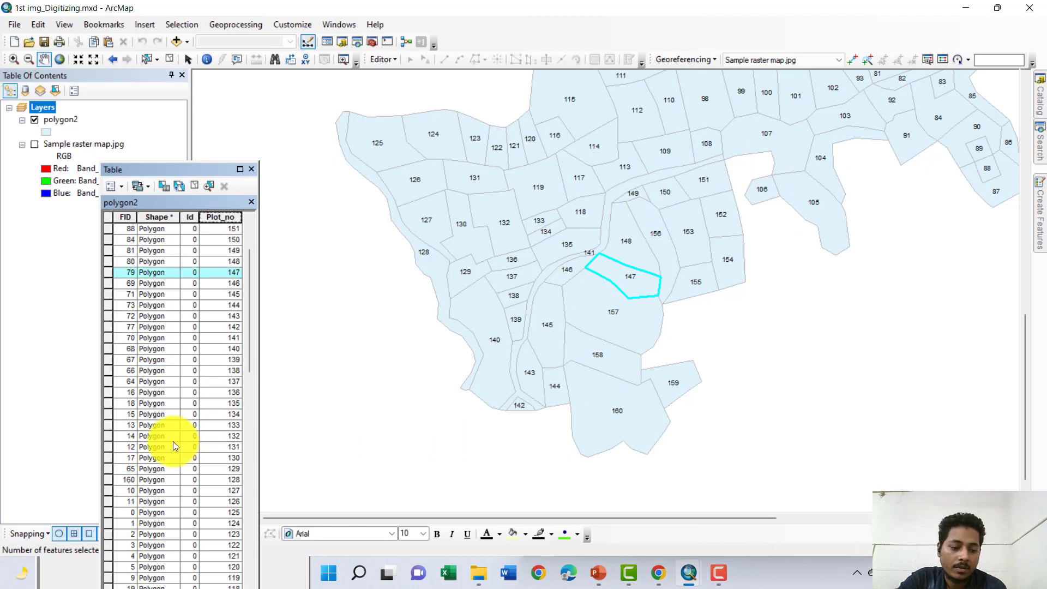
{"action": "scroll", "coordinate": [172, 443], "scroll_direction": "down", "scroll_amount": 5}
{"action": "left_click", "coordinate": [108, 424]}
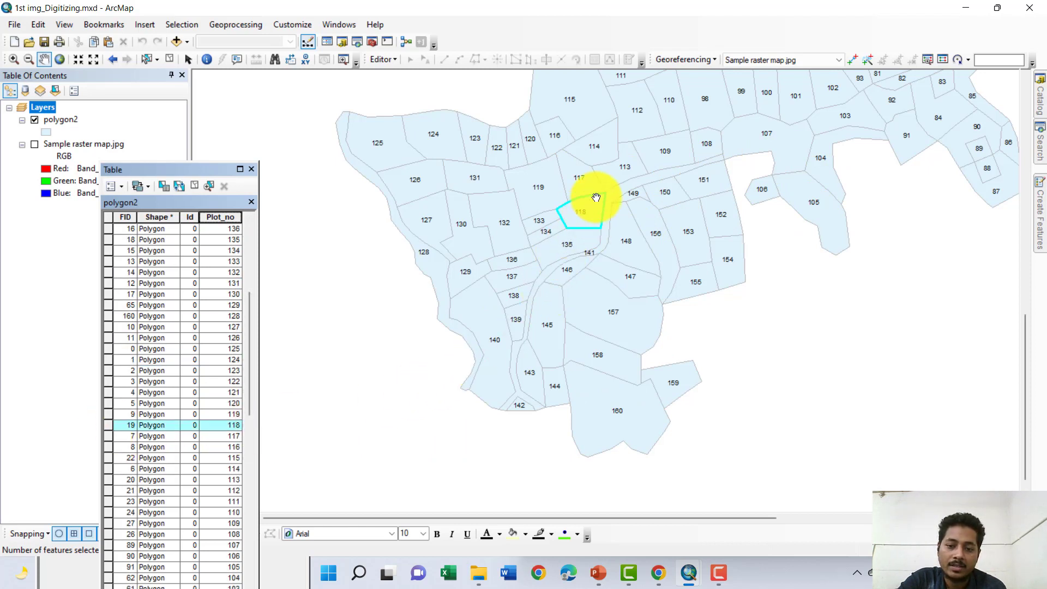
{"action": "scroll", "coordinate": [597, 202], "scroll_direction": "up", "scroll_amount": 4}
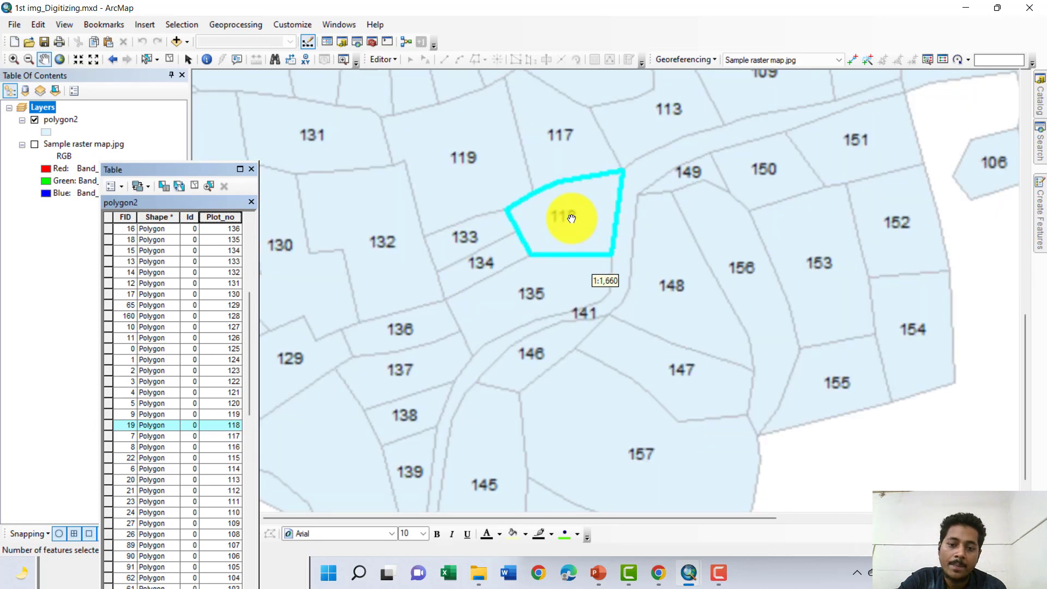
{"action": "scroll", "coordinate": [583, 212], "scroll_direction": "up", "scroll_amount": 3}
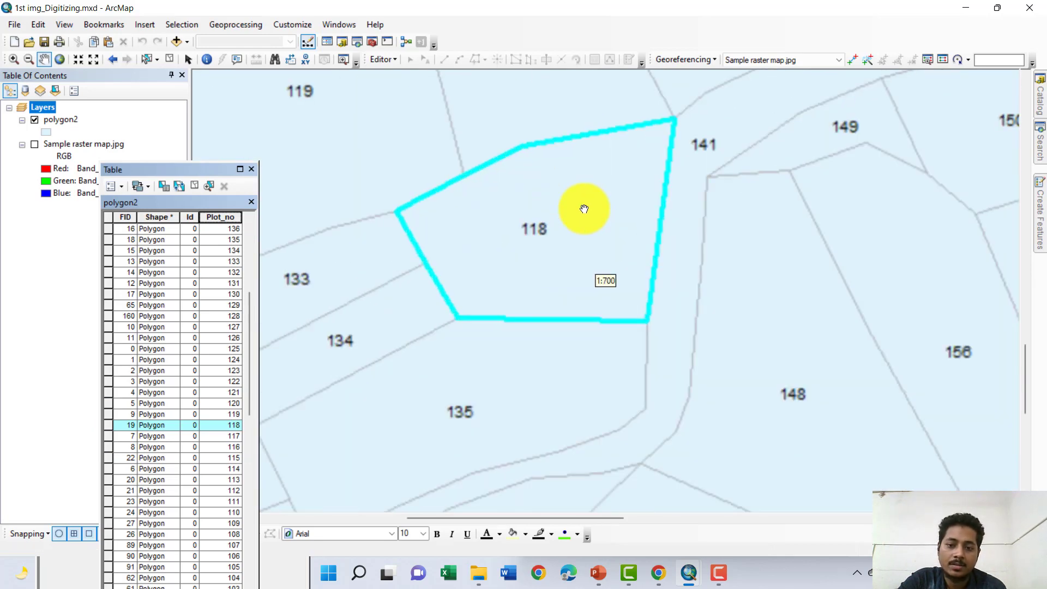
{"action": "scroll", "coordinate": [584, 209], "scroll_direction": "down", "scroll_amount": 5}
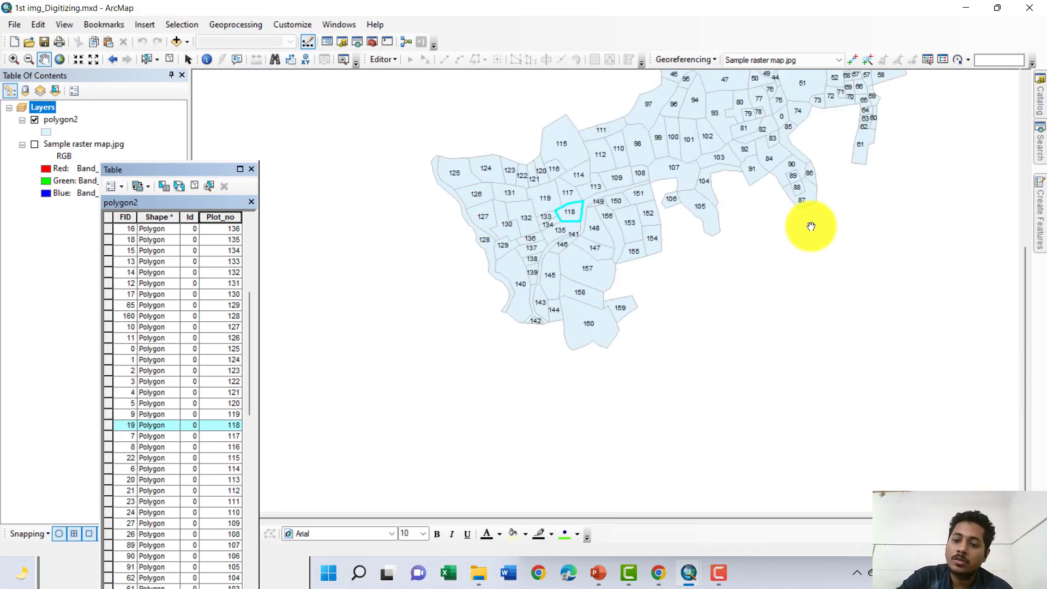
Review the numbered parcels in the northern part of the polygon2 map, around parcels 1 to 50.
{"action": "left_click_drag", "start_coordinate": [808, 228], "coordinate": [720, 341]}
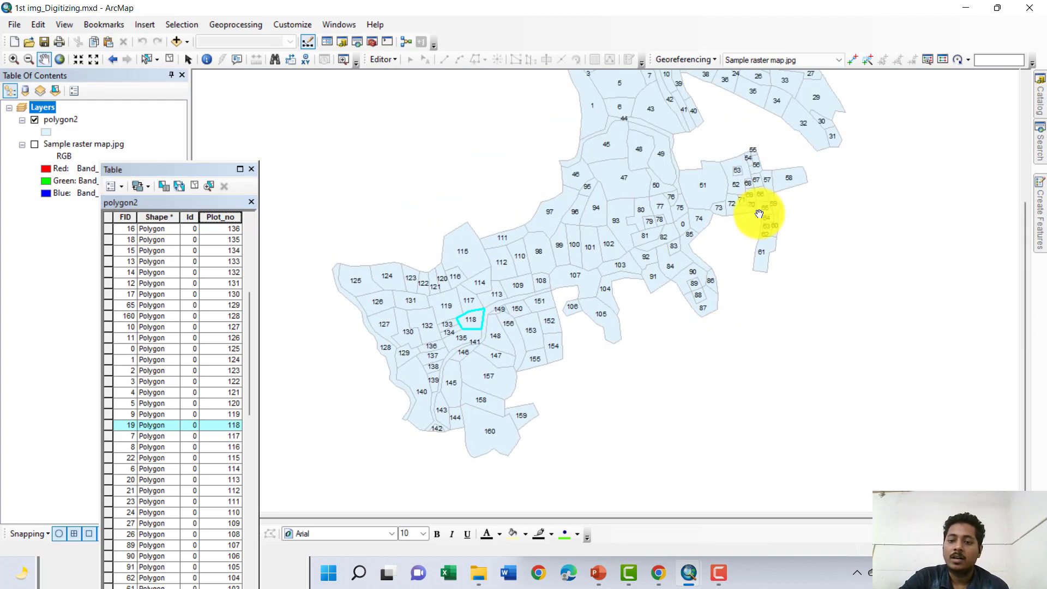
{"action": "left_click_drag", "start_coordinate": [767, 182], "coordinate": [798, 301]}
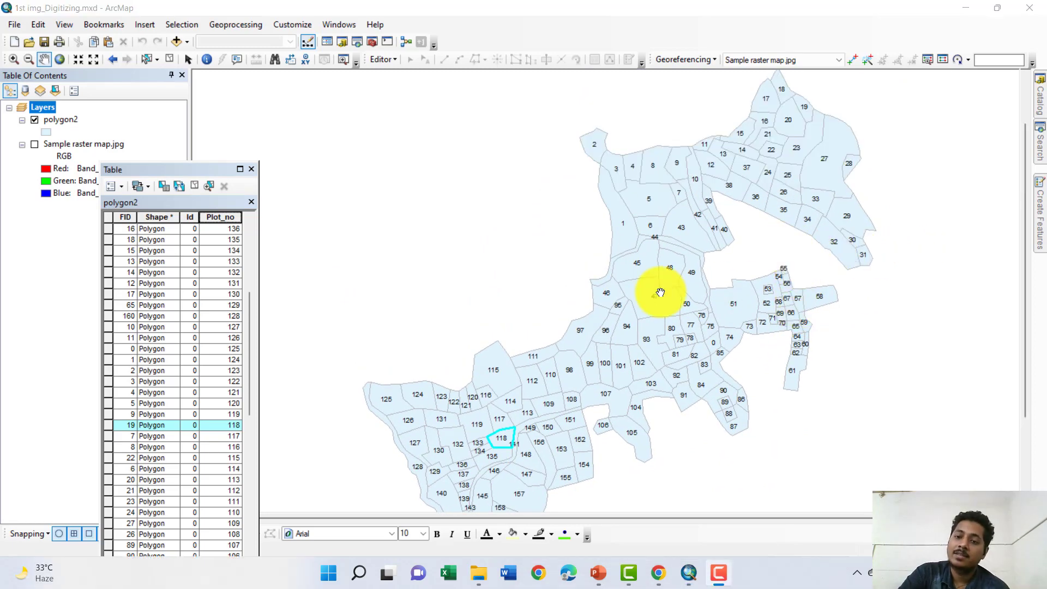
{"action": "scroll", "coordinate": [696, 272], "scroll_direction": "up", "scroll_amount": 2}
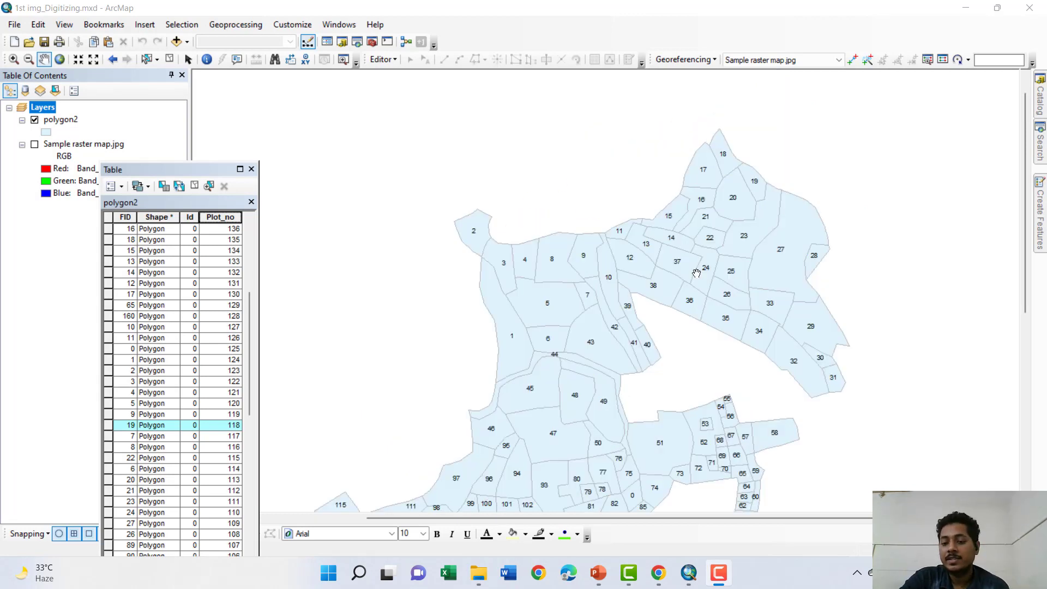